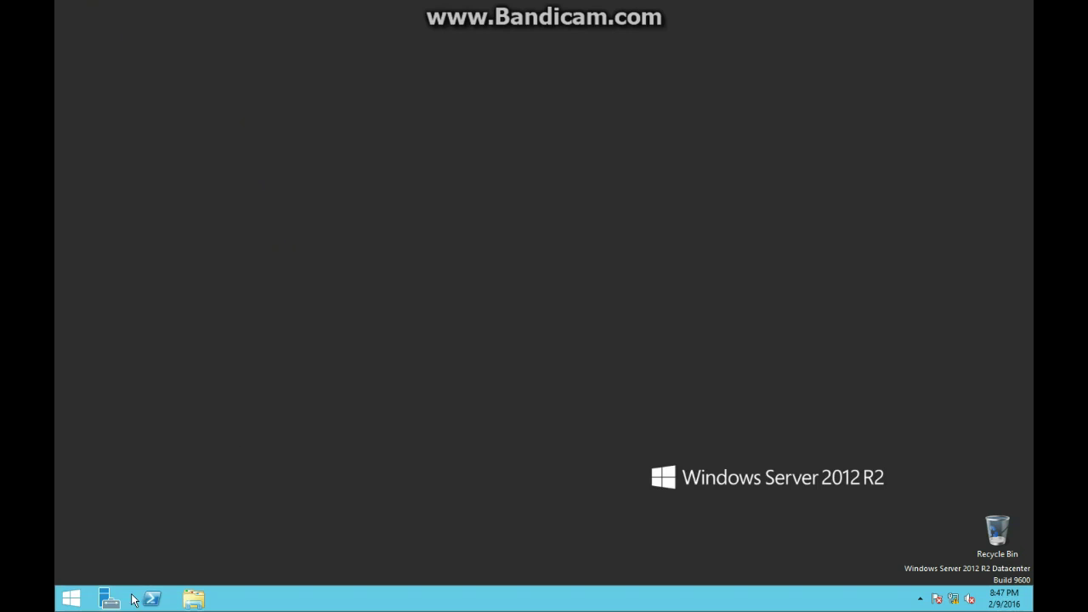
Open Server Manager and show the server's disks under File and Storage Services
{"action": "left_click", "coordinate": [115, 596]}
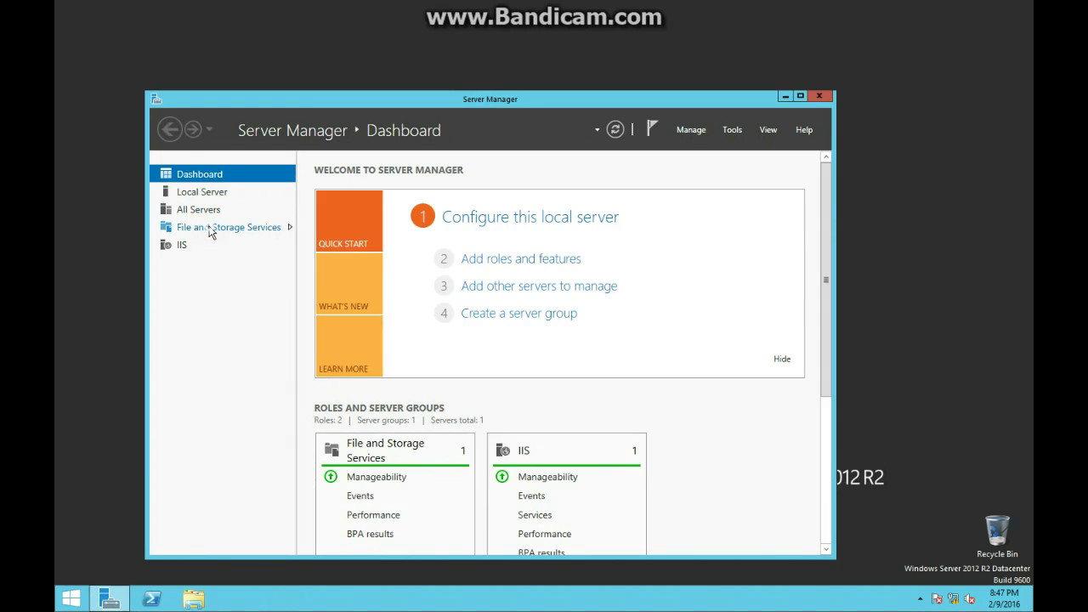
{"action": "left_click", "coordinate": [209, 228]}
{"action": "left_click", "coordinate": [217, 213]}
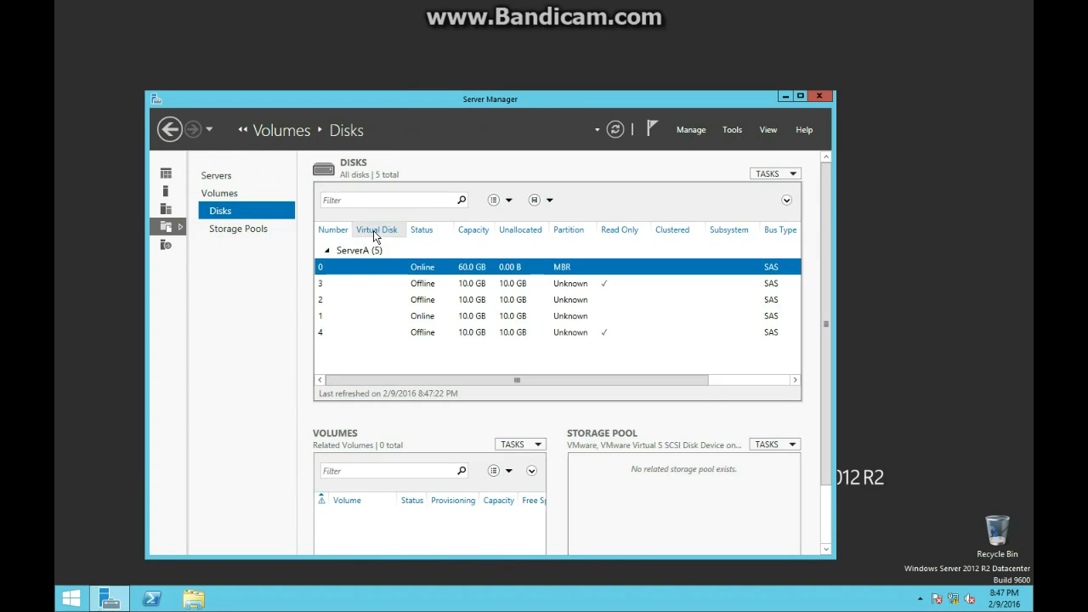
Initialize disk 1 as a GPT disk and accept erasing its data
{"action": "left_click", "coordinate": [324, 316]}
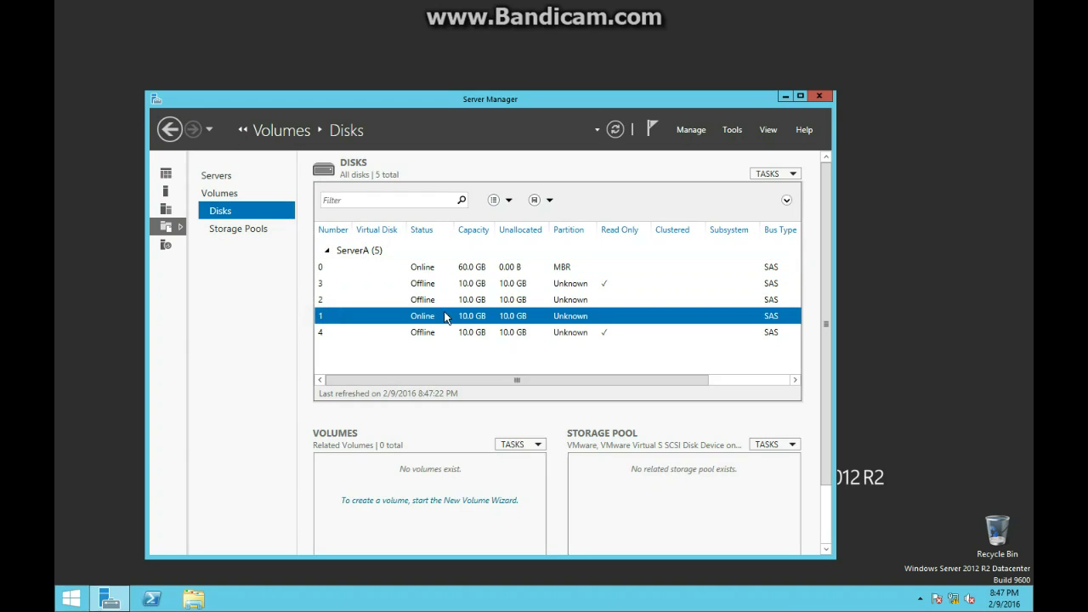
{"action": "right_click", "coordinate": [430, 319]}
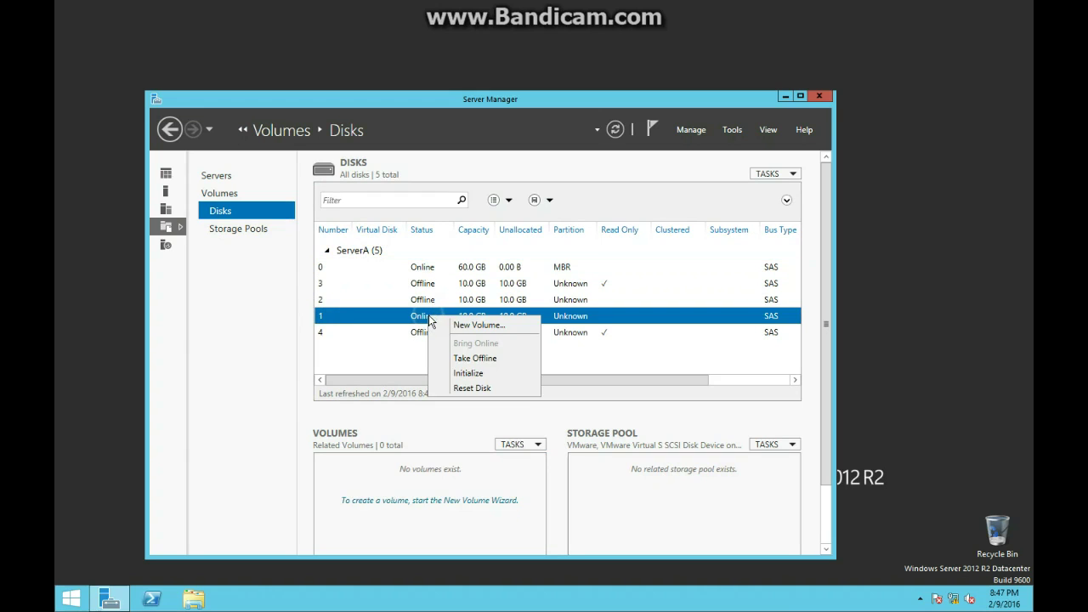
{"action": "left_click", "coordinate": [437, 369]}
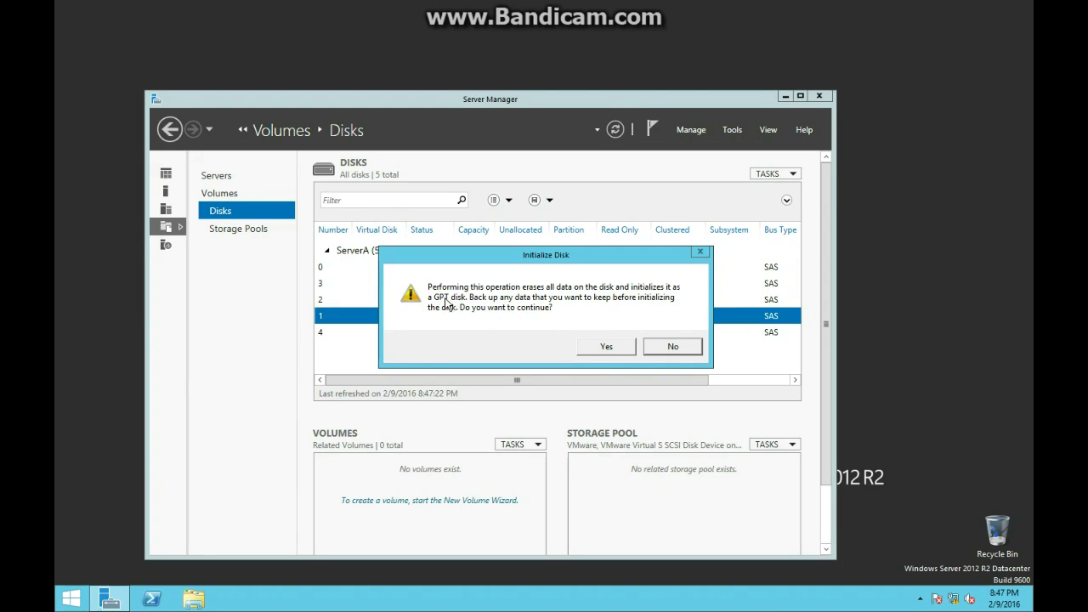
{"action": "left_click", "coordinate": [596, 345]}
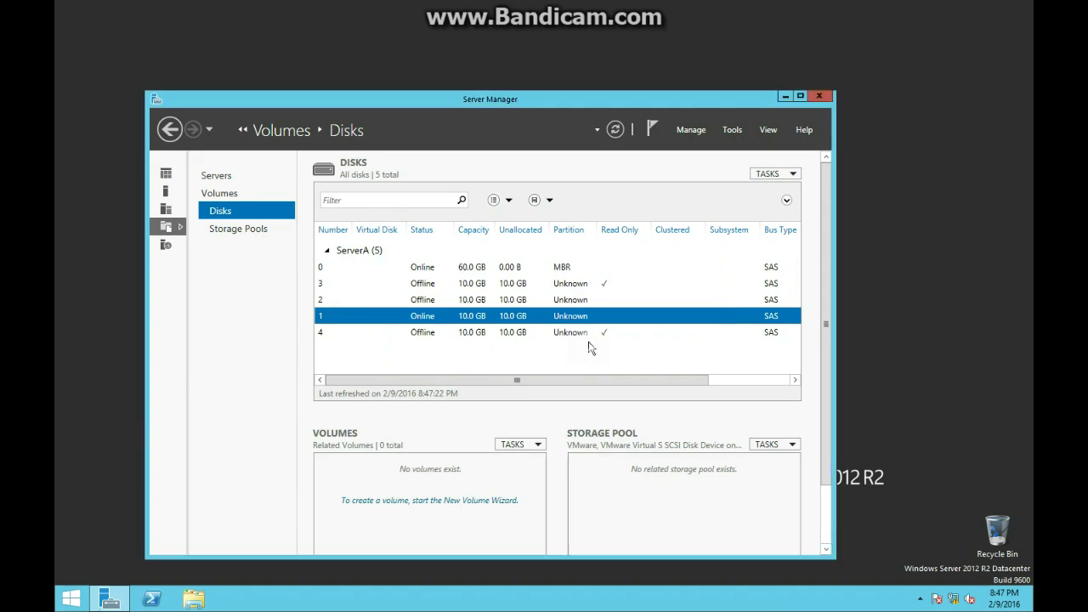
Minimize Server Manager, search for "disk", open Create and format hard disk partitions, and maximize the Disk Management window
{"action": "left_click", "coordinate": [784, 98]}
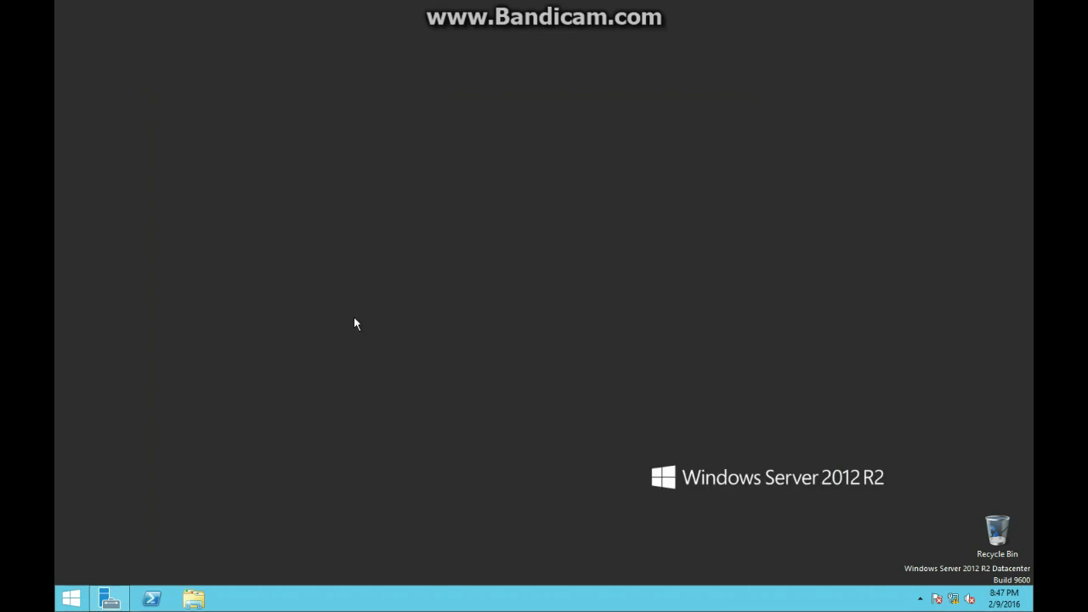
{"action": "left_click", "coordinate": [66, 600]}
{"action": "left_click", "coordinate": [991, 53]}
{"action": "type", "text": "disk partitions"}
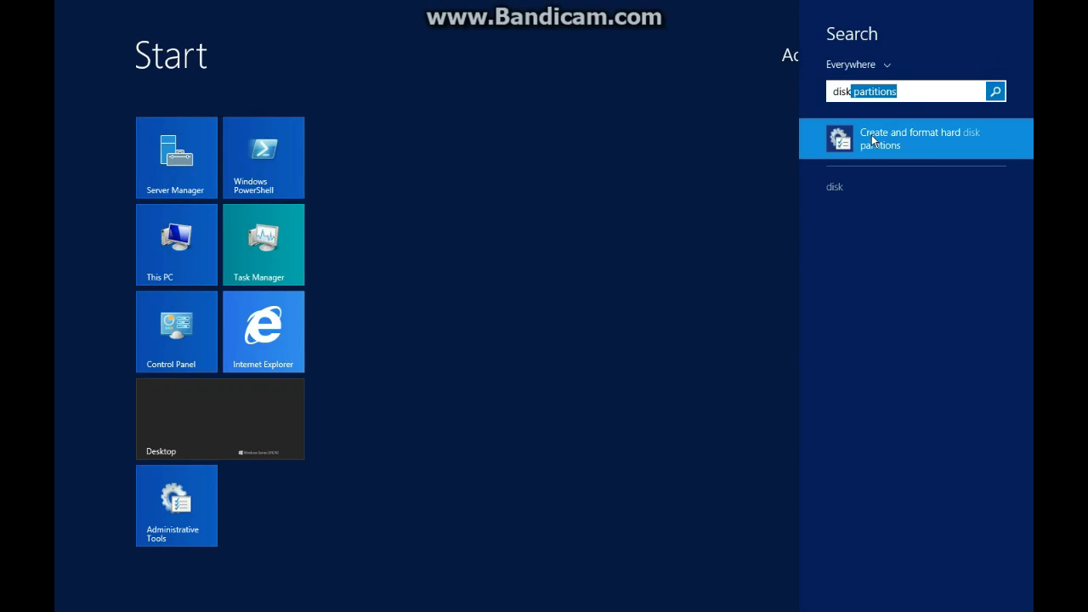
{"action": "left_click", "coordinate": [872, 137]}
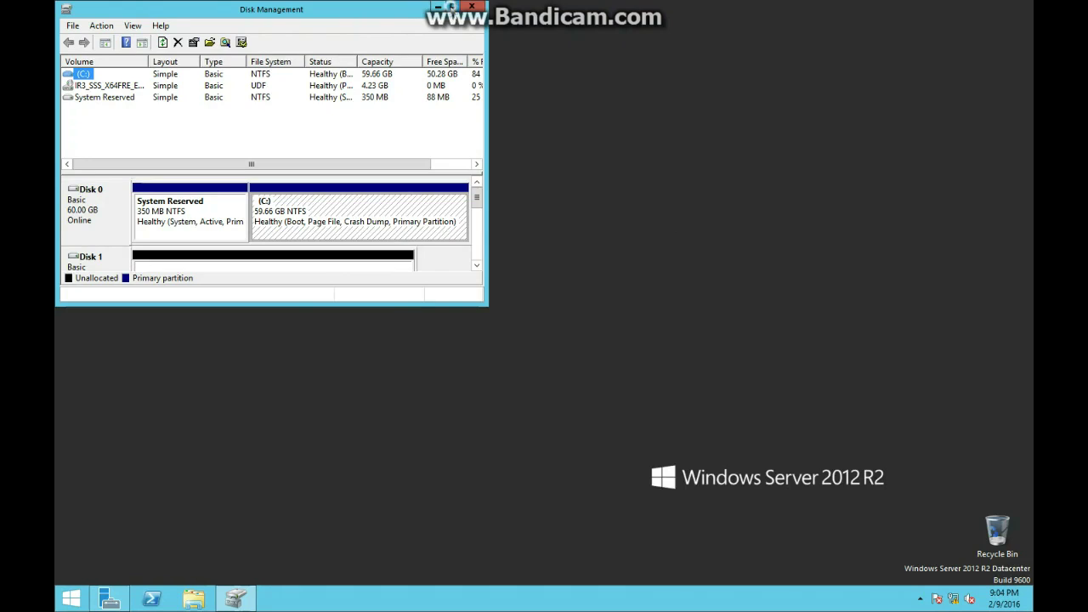
{"action": "left_click", "coordinate": [452, 5]}
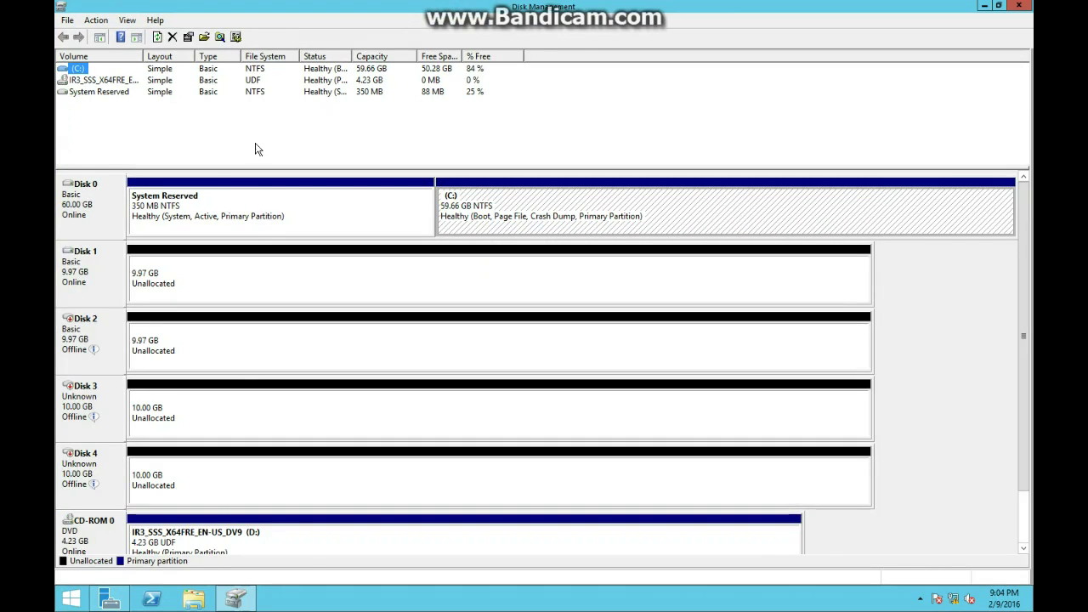
Create a 5000 MB simple NTFS volume on Disk 1 with drive letter E, keeping the label New Volume and quick format
{"action": "left_click", "coordinate": [153, 272]}
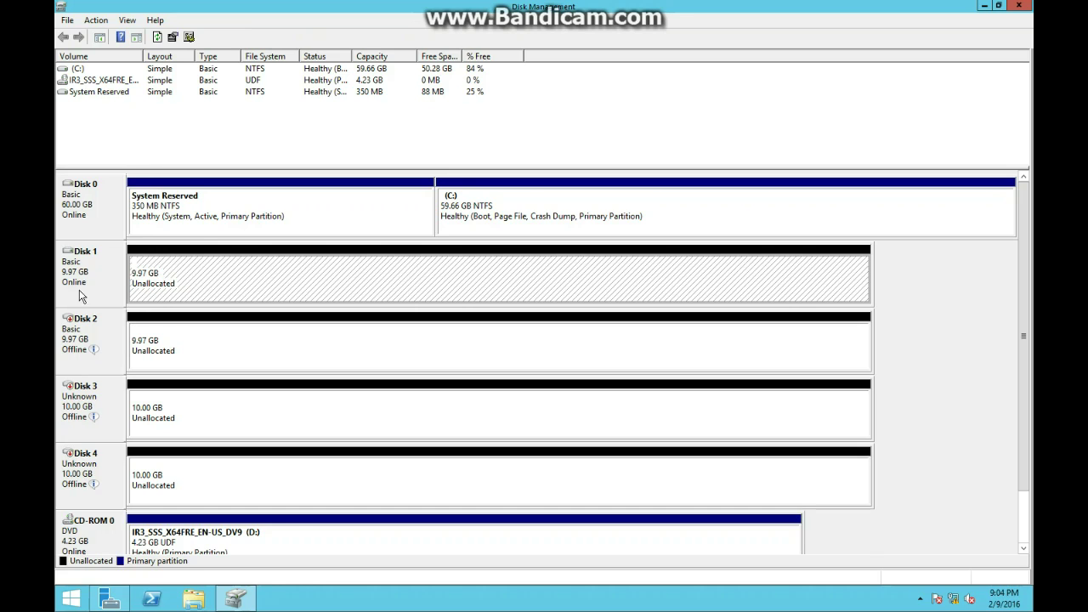
{"action": "right_click", "coordinate": [170, 265]}
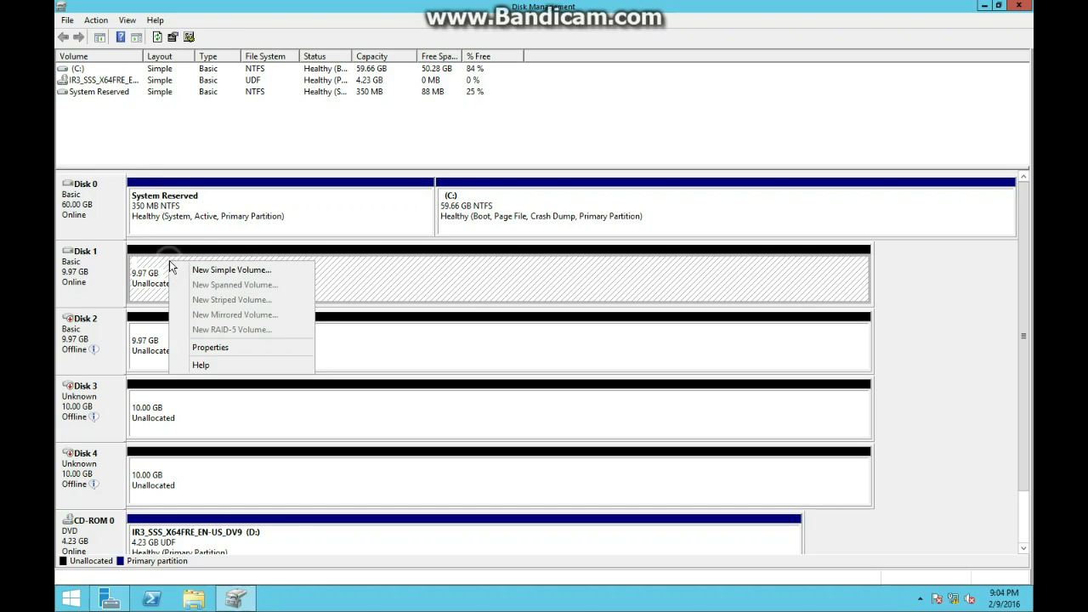
{"action": "left_click", "coordinate": [191, 268]}
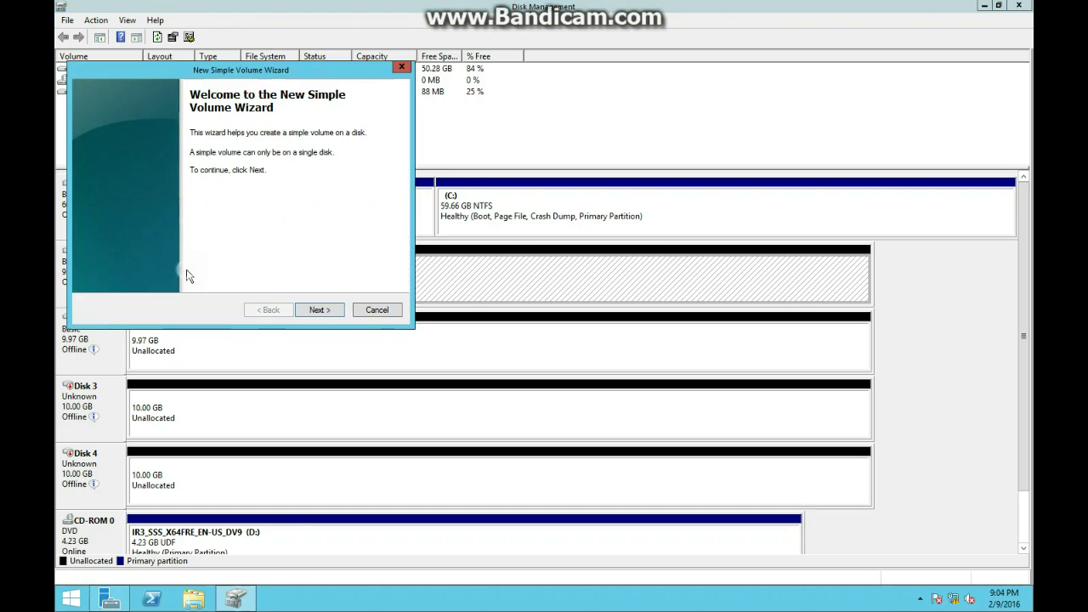
{"action": "left_click", "coordinate": [318, 310]}
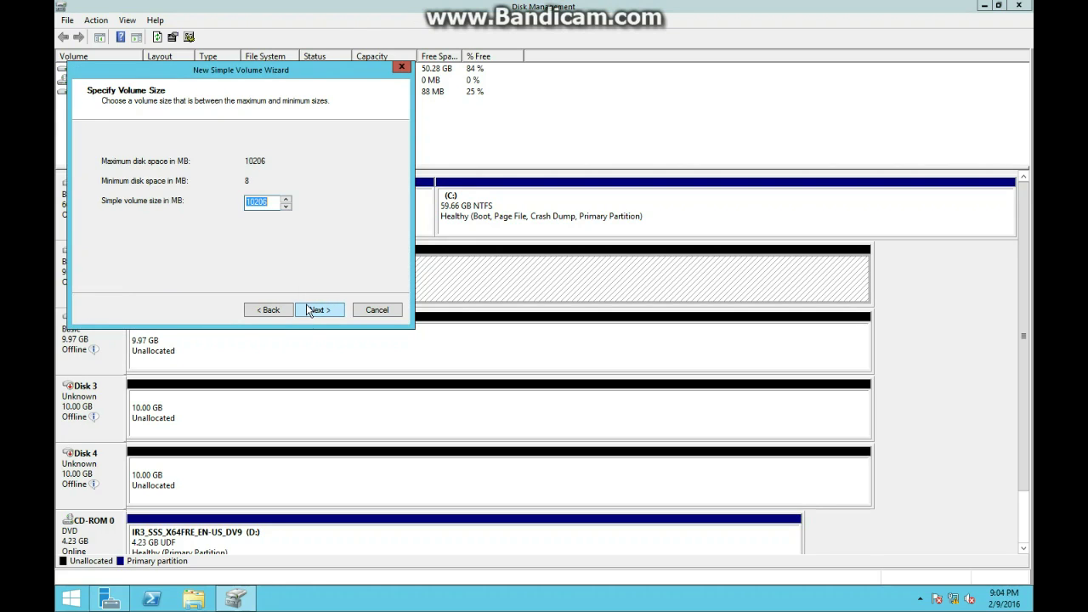
{"action": "type", "text": "50"}
{"action": "left_click", "coordinate": [308, 309]}
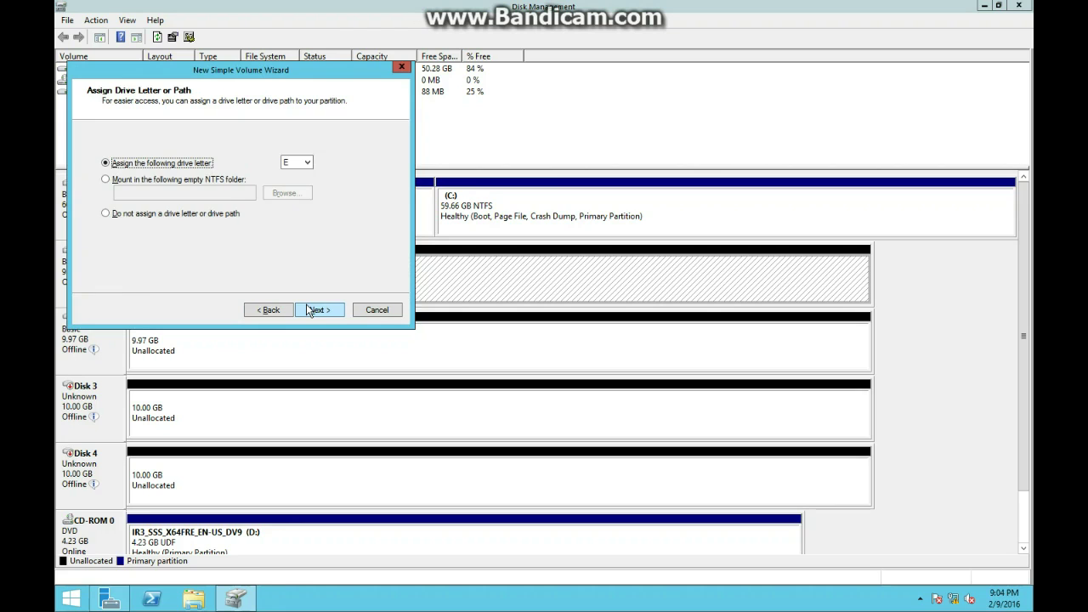
{"action": "left_click", "coordinate": [308, 309]}
{"action": "left_click", "coordinate": [306, 308]}
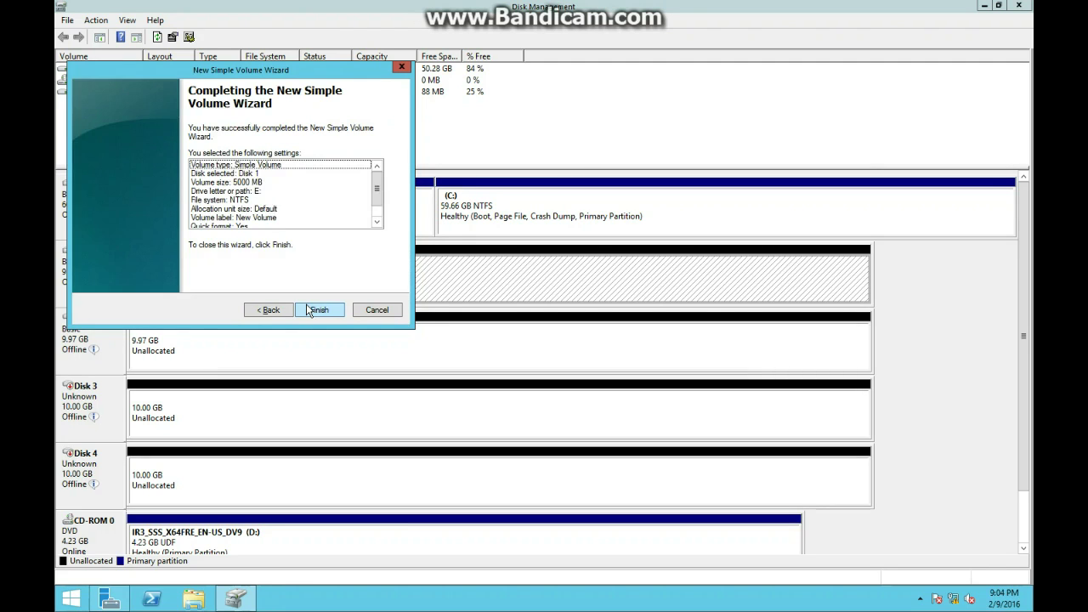
{"action": "left_click", "coordinate": [306, 309]}
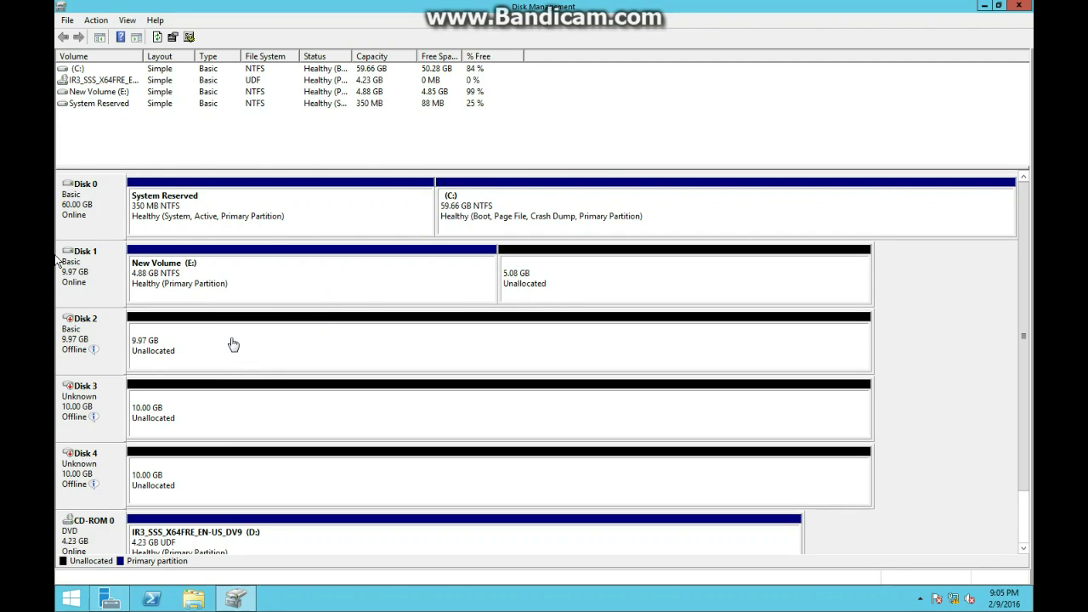
Extend volume E: by 4000 MB using unallocated space on Disk 1
{"action": "right_click", "coordinate": [262, 284]}
{"action": "left_click", "coordinate": [308, 374]}
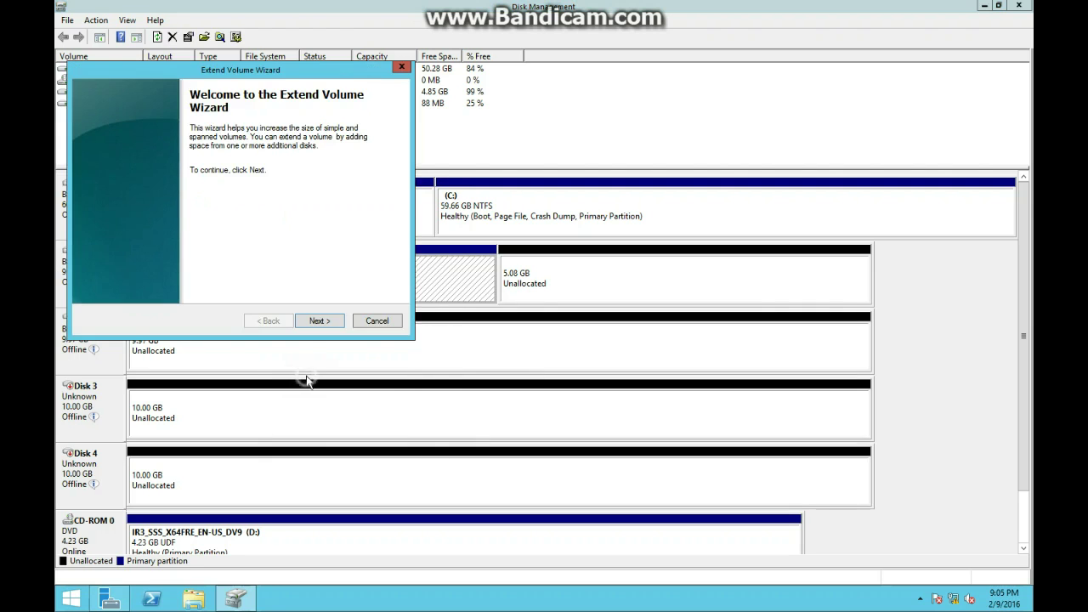
{"action": "left_click", "coordinate": [315, 321]}
{"action": "double_click", "coordinate": [312, 278]}
{"action": "type", "text": "4000"}
{"action": "key", "text": "Return"}
{"action": "key", "text": "Return"}
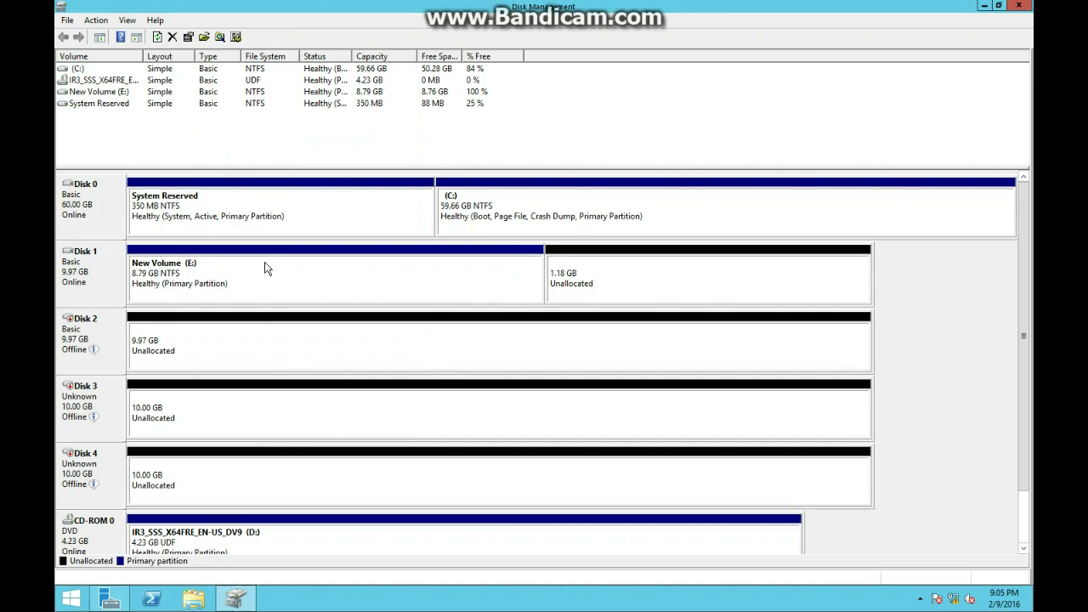
Shrink volume E: by 2000 MB
{"action": "right_click", "coordinate": [264, 268]}
{"action": "left_click", "coordinate": [312, 367]}
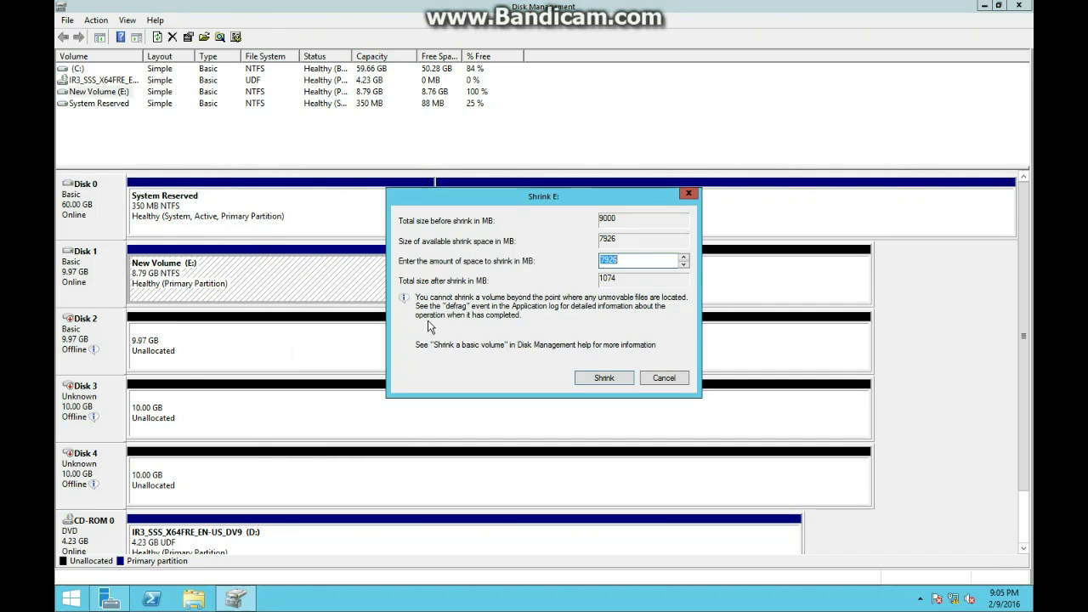
{"action": "type", "text": "2000"}
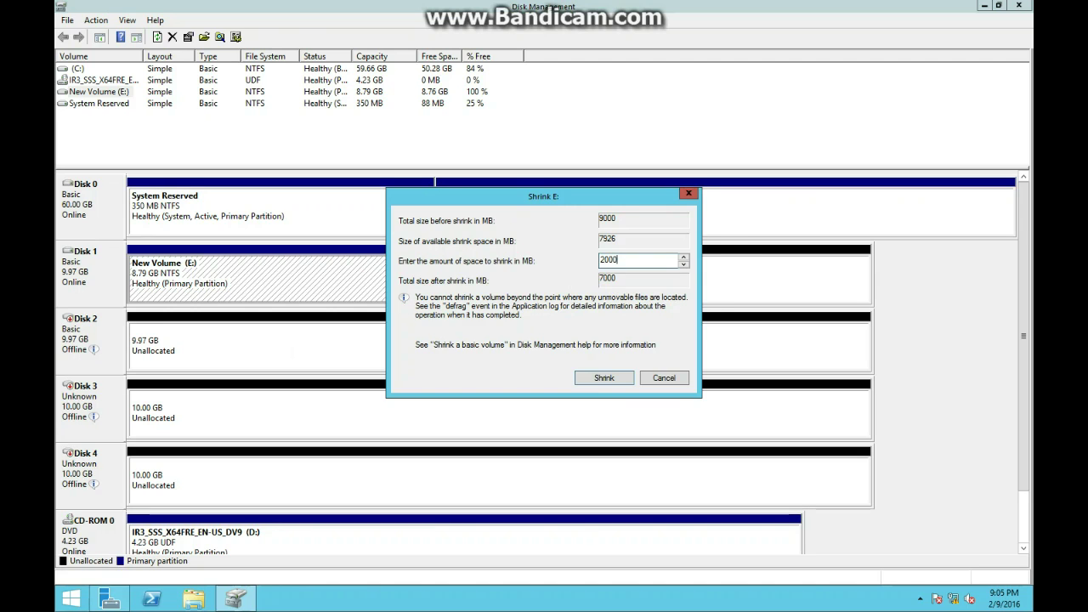
{"action": "key", "text": "Return"}
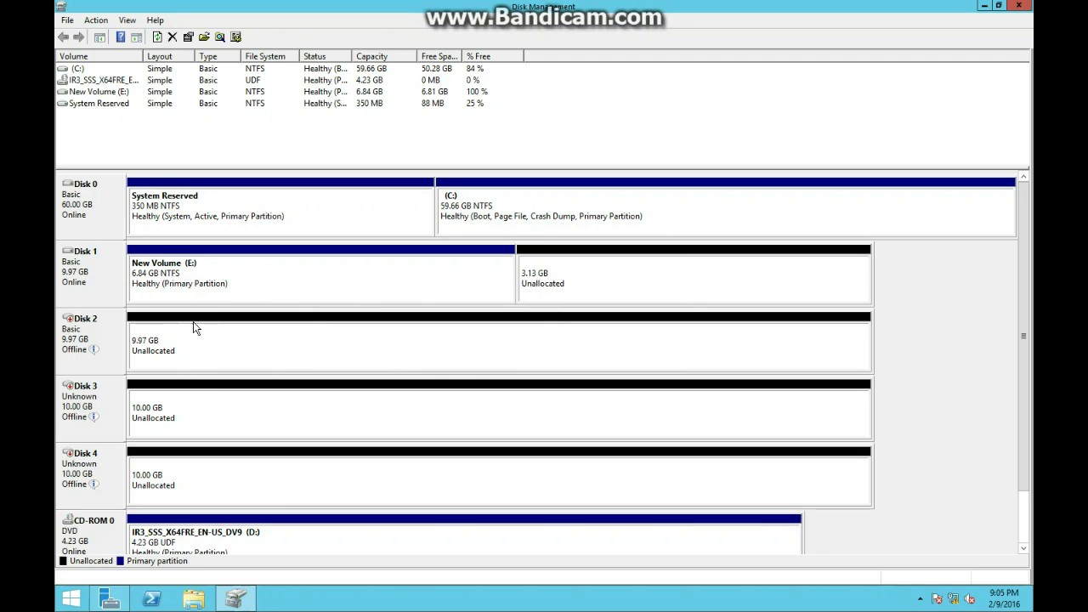
Bring Disk 2 online
{"action": "right_click", "coordinate": [89, 321]}
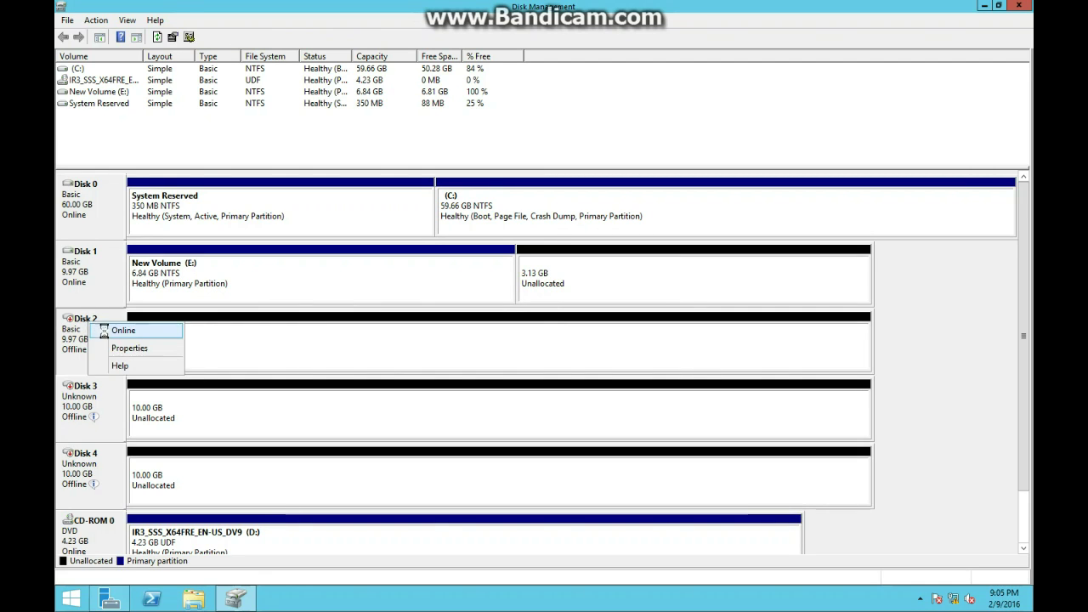
{"action": "left_click", "coordinate": [119, 330]}
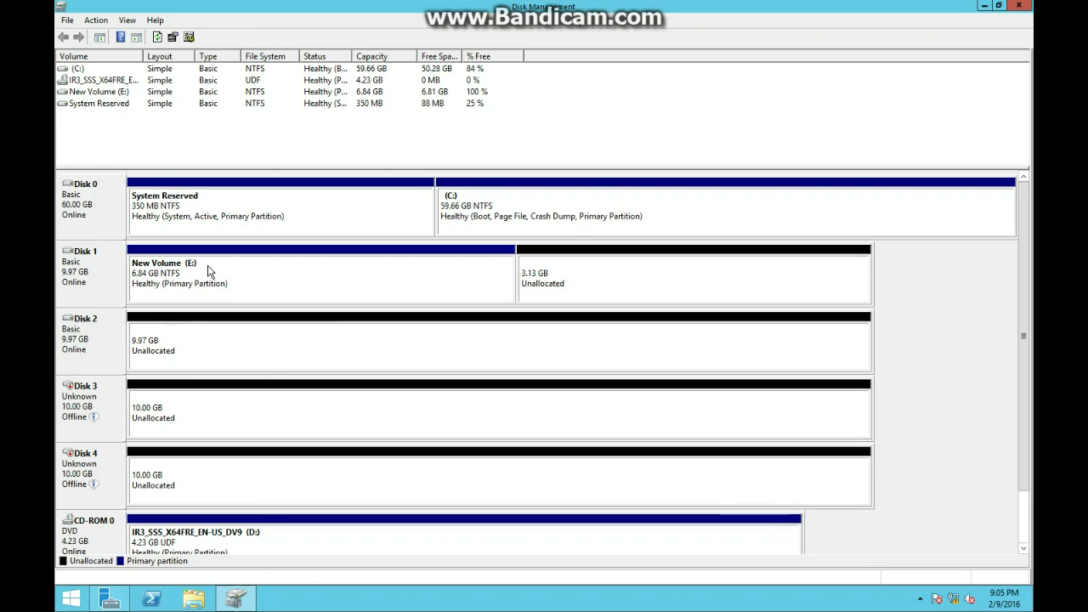
{"action": "right_click", "coordinate": [86, 267]}
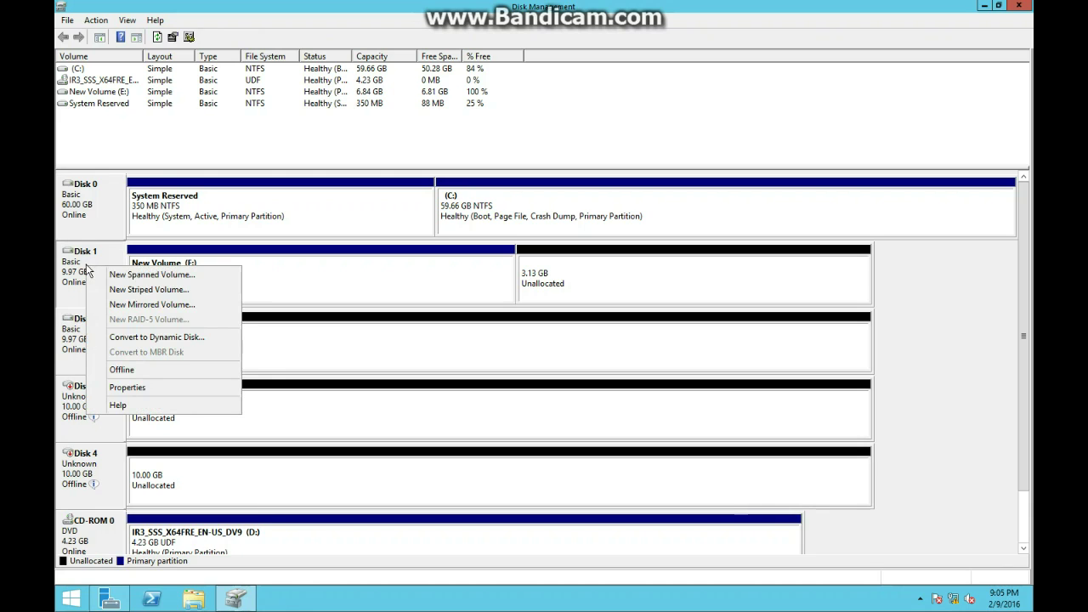
{"action": "left_click", "coordinate": [144, 275]}
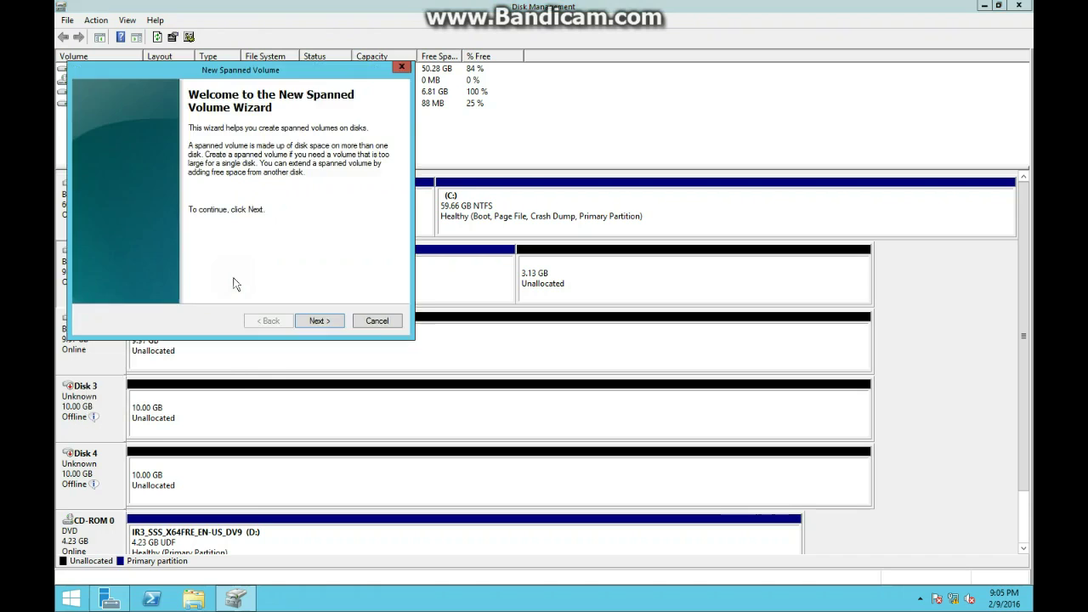
{"action": "left_click", "coordinate": [361, 321]}
Extend volume E: onto Disk 2 with 5000 MB instead of using Disk 1's space, accepting the conversion to dynamic disks
{"action": "right_click", "coordinate": [306, 282]}
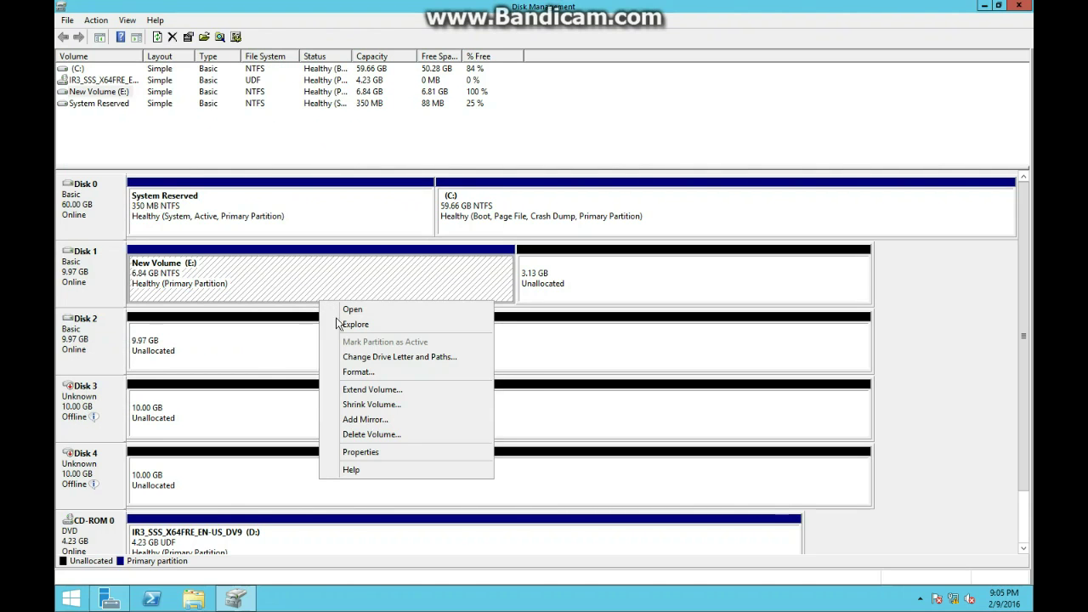
{"action": "left_click", "coordinate": [356, 390]}
{"action": "left_click", "coordinate": [300, 322]}
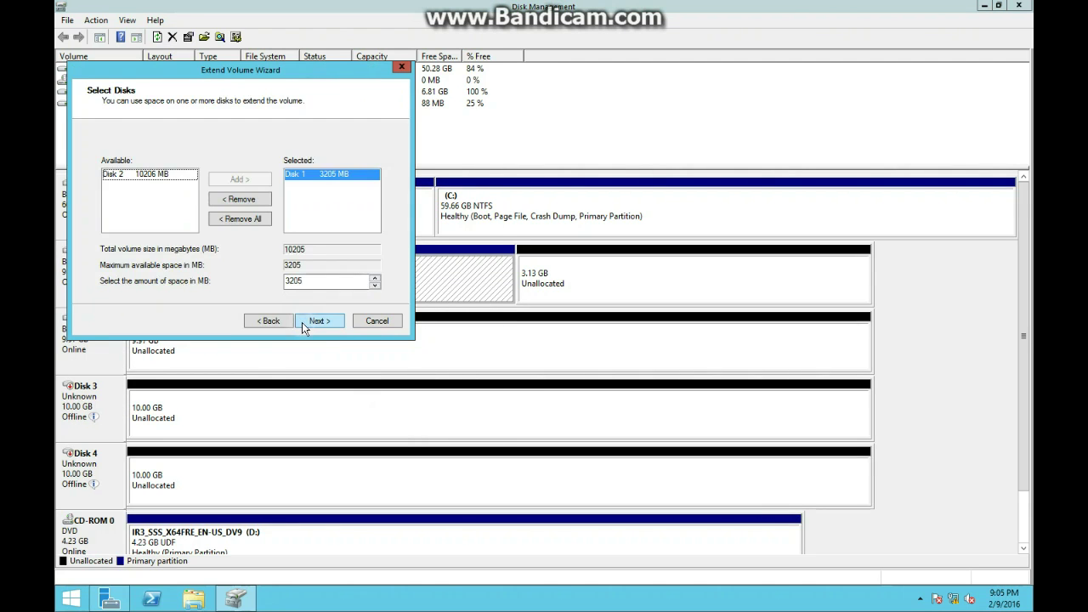
{"action": "left_click", "coordinate": [257, 201]}
{"action": "left_click", "coordinate": [136, 184]}
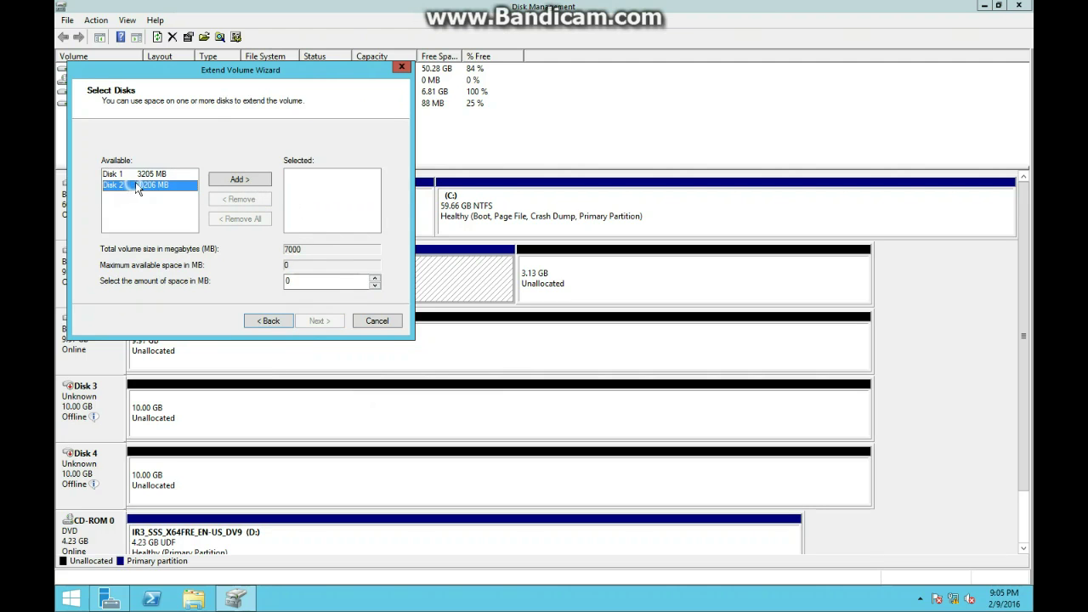
{"action": "left_click", "coordinate": [222, 180]}
{"action": "left_click_drag", "start_coordinate": [311, 279], "coordinate": [263, 276]}
{"action": "type", "text": "5000"}
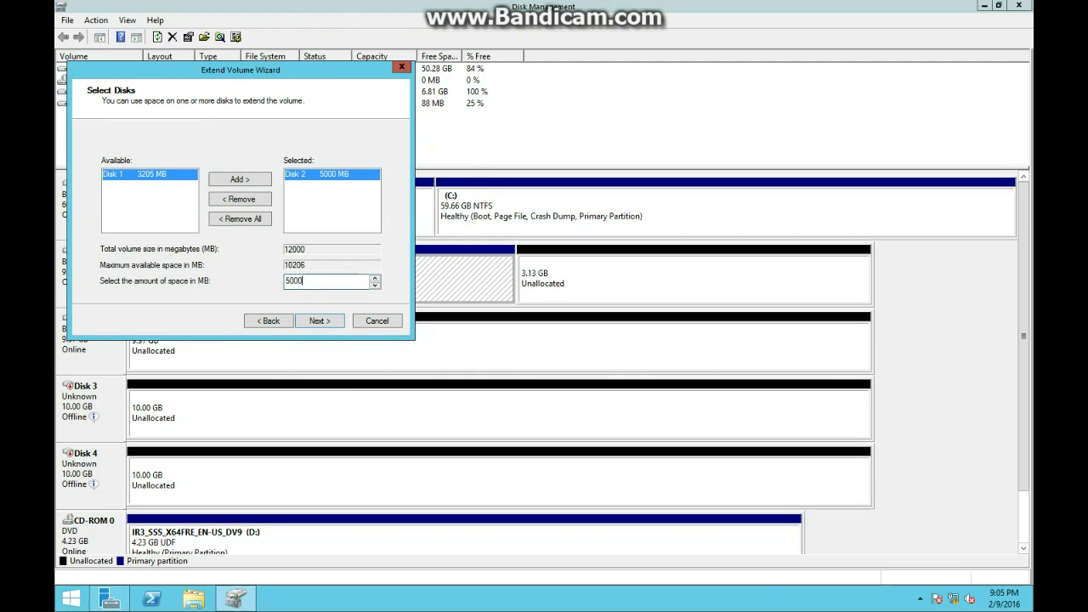
{"action": "key", "text": "Return"}
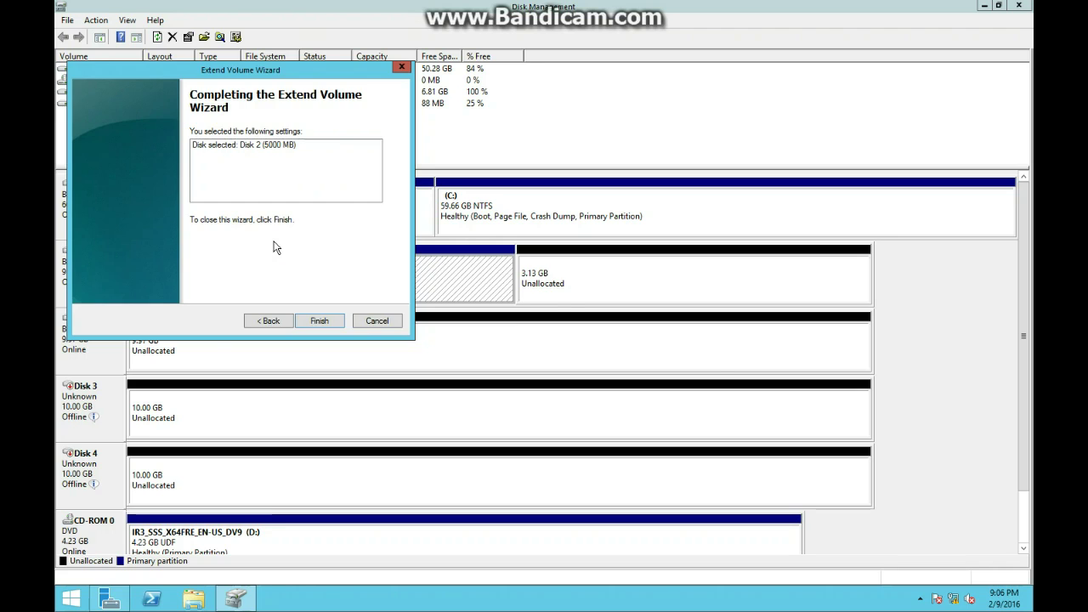
{"action": "key", "text": "Return"}
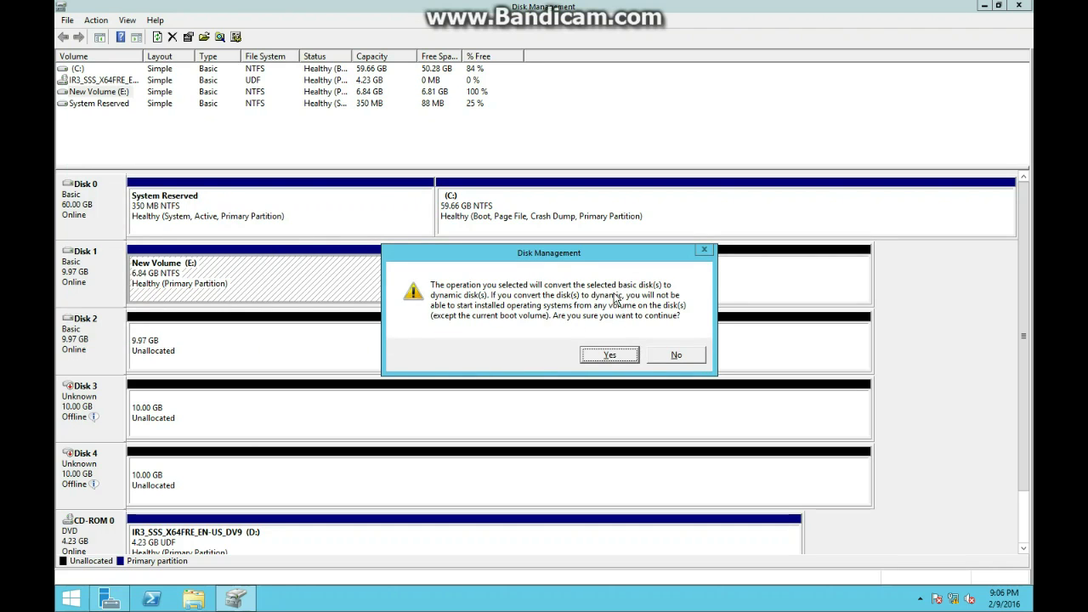
{"action": "left_click", "coordinate": [599, 356]}
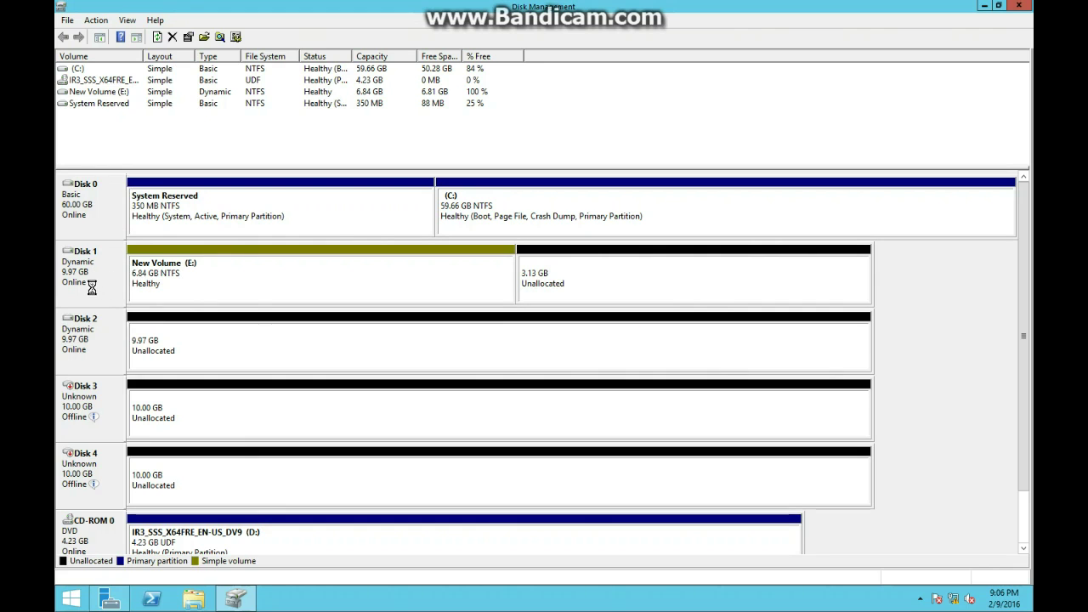
{"action": "right_click", "coordinate": [92, 287]}
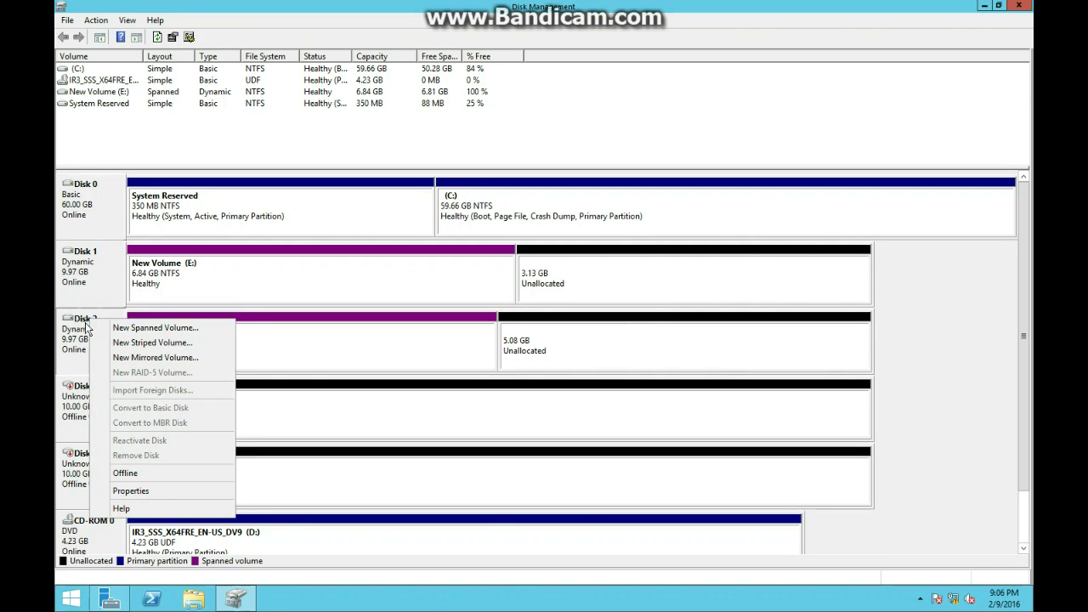
{"action": "left_click", "coordinate": [307, 347]}
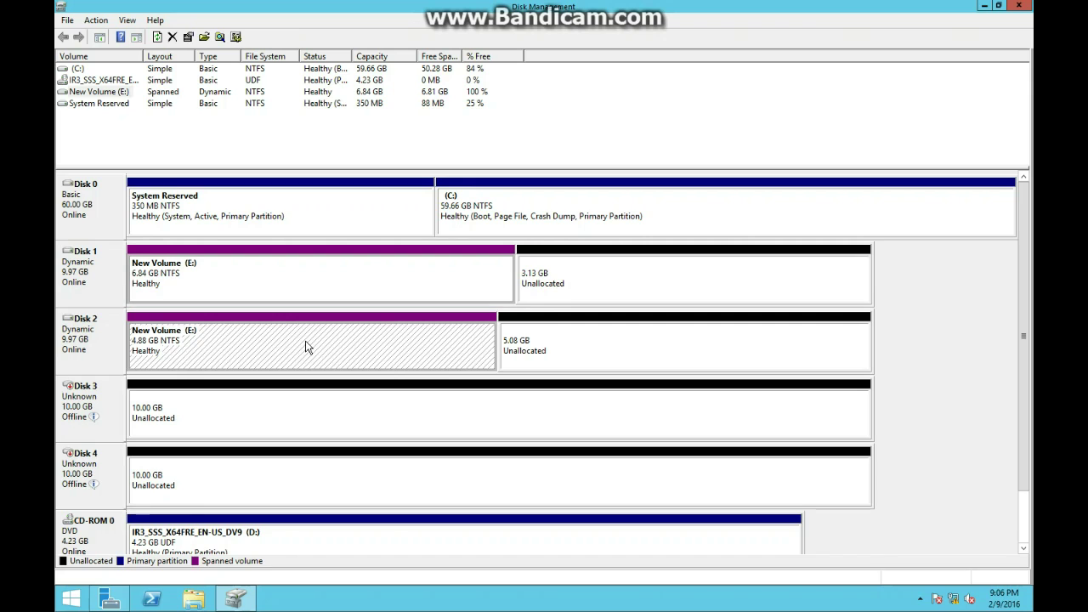
Delete the spanned volume E: that covers Disk 1 and Disk 2
{"action": "right_click", "coordinate": [261, 344]}
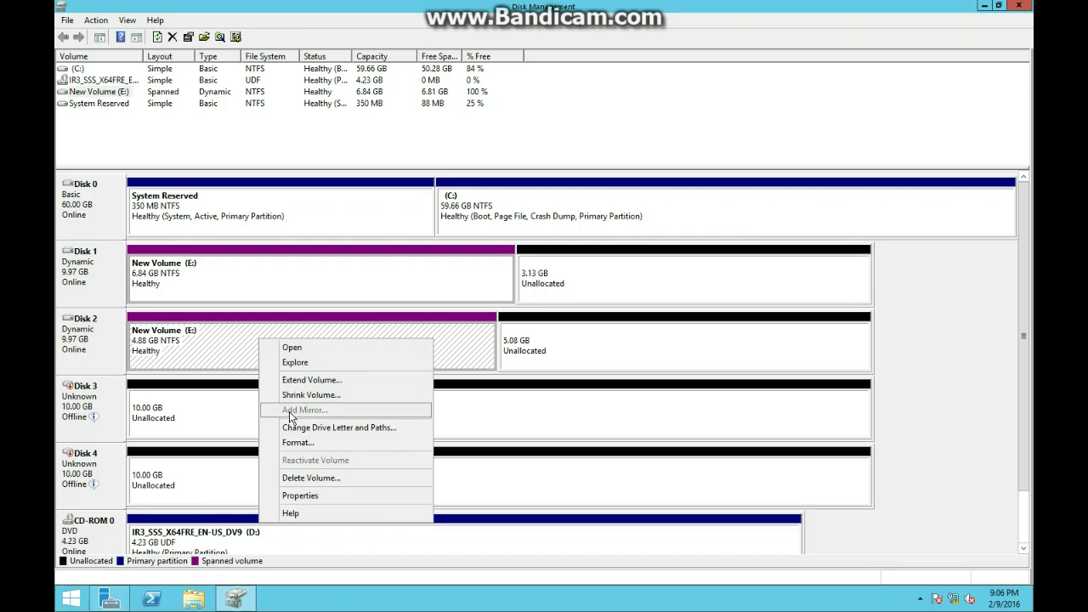
{"action": "left_click", "coordinate": [304, 476]}
{"action": "left_click", "coordinate": [633, 348]}
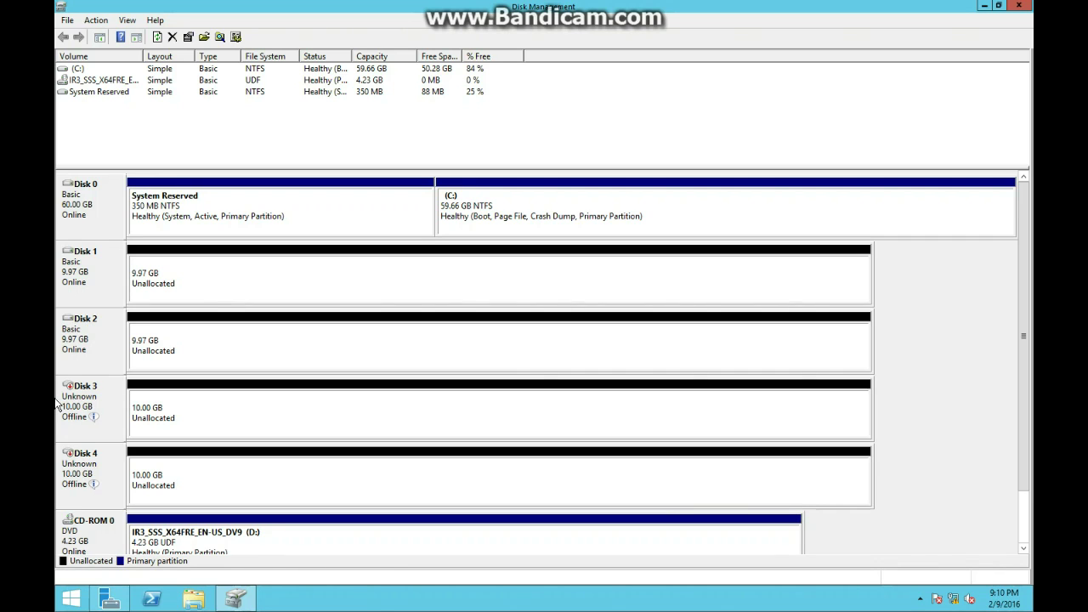
Create a 10206 MB NTFS mirrored volume E: across Disk 1 and Disk 2, accepting the conversion to dynamic disks
{"action": "right_click", "coordinate": [162, 275]}
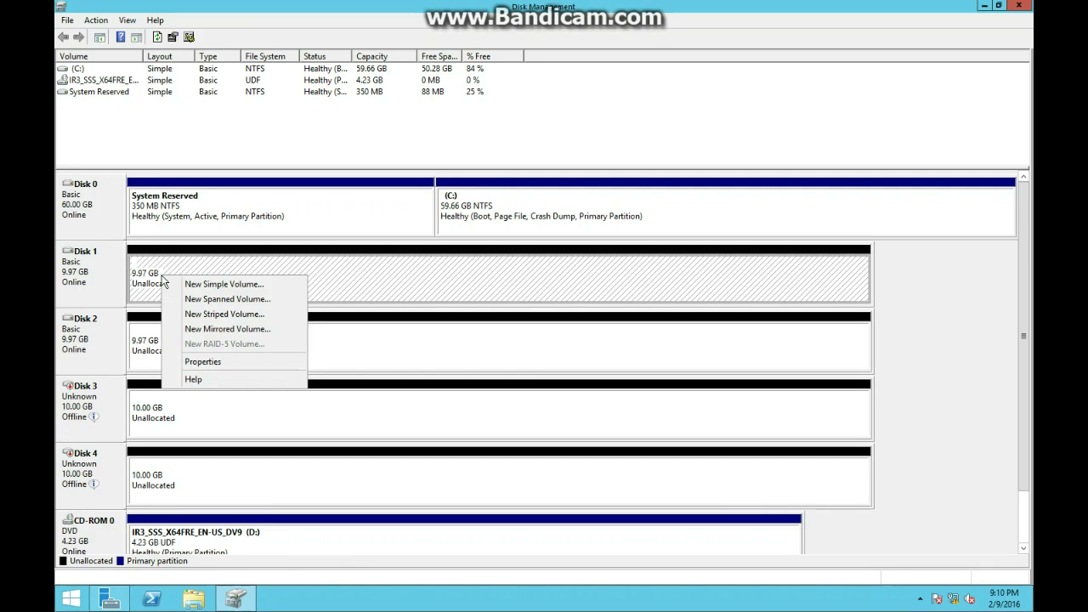
{"action": "left_click", "coordinate": [198, 329]}
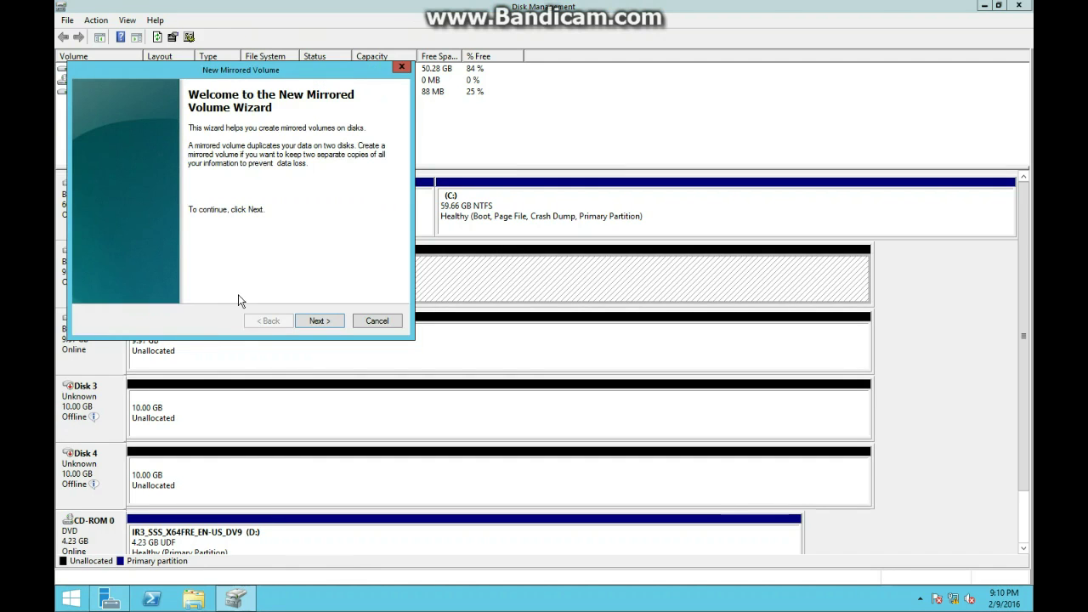
{"action": "left_click", "coordinate": [310, 319]}
{"action": "left_click", "coordinate": [172, 177]}
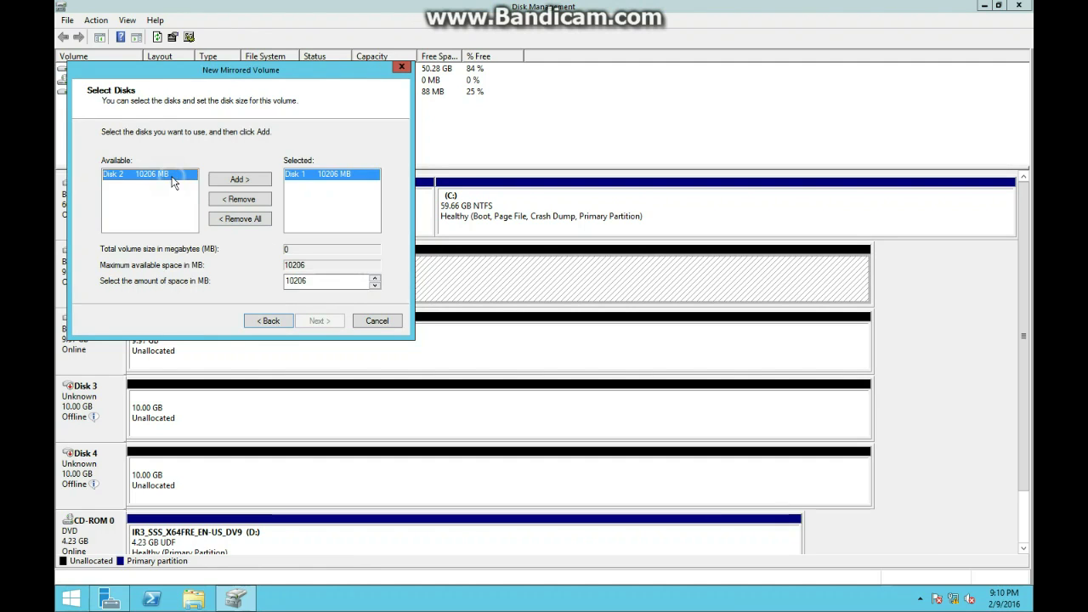
{"action": "left_click", "coordinate": [231, 186]}
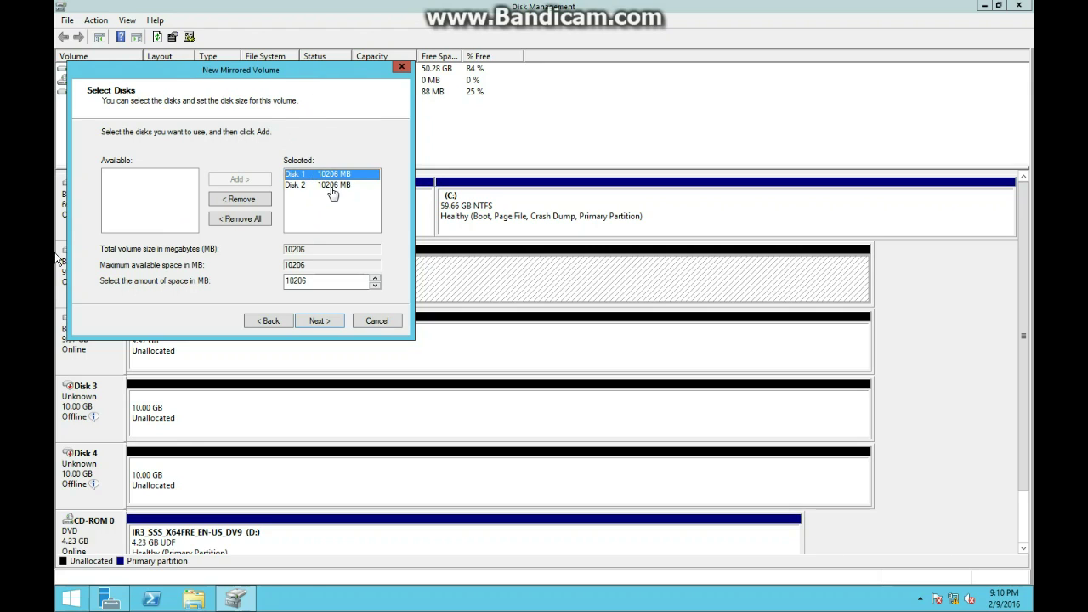
{"action": "left_click", "coordinate": [321, 321]}
{"action": "left_click", "coordinate": [320, 321]}
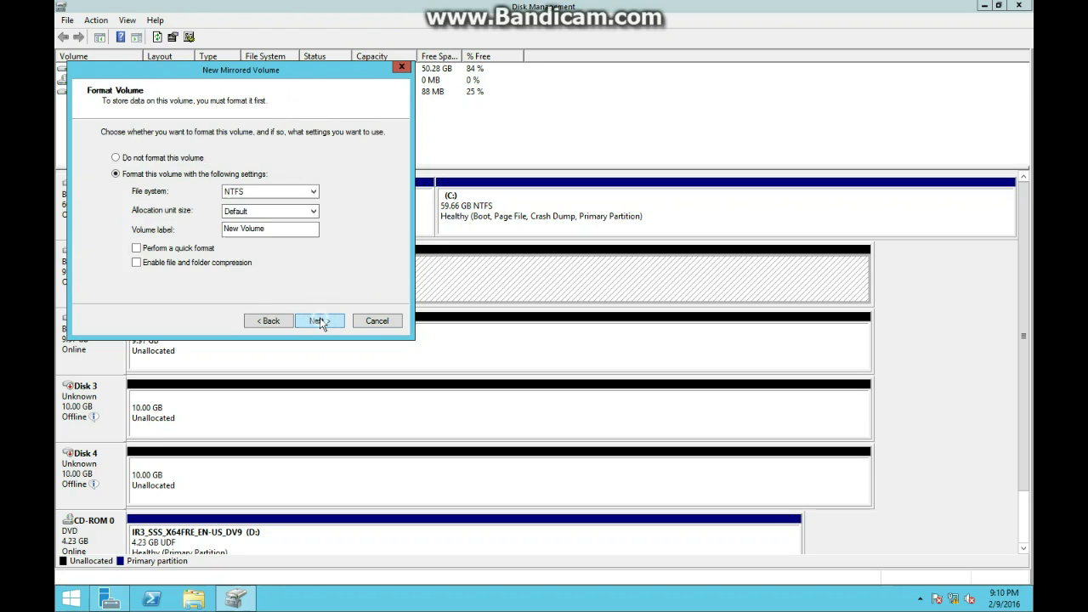
{"action": "left_click", "coordinate": [320, 321]}
{"action": "left_click", "coordinate": [320, 321]}
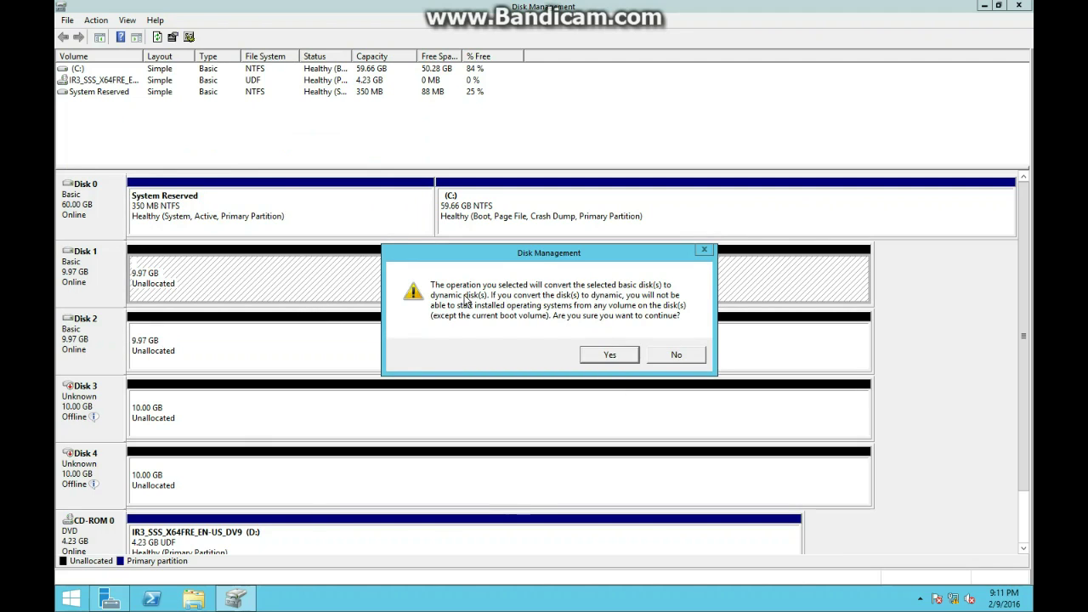
{"action": "left_click", "coordinate": [608, 357]}
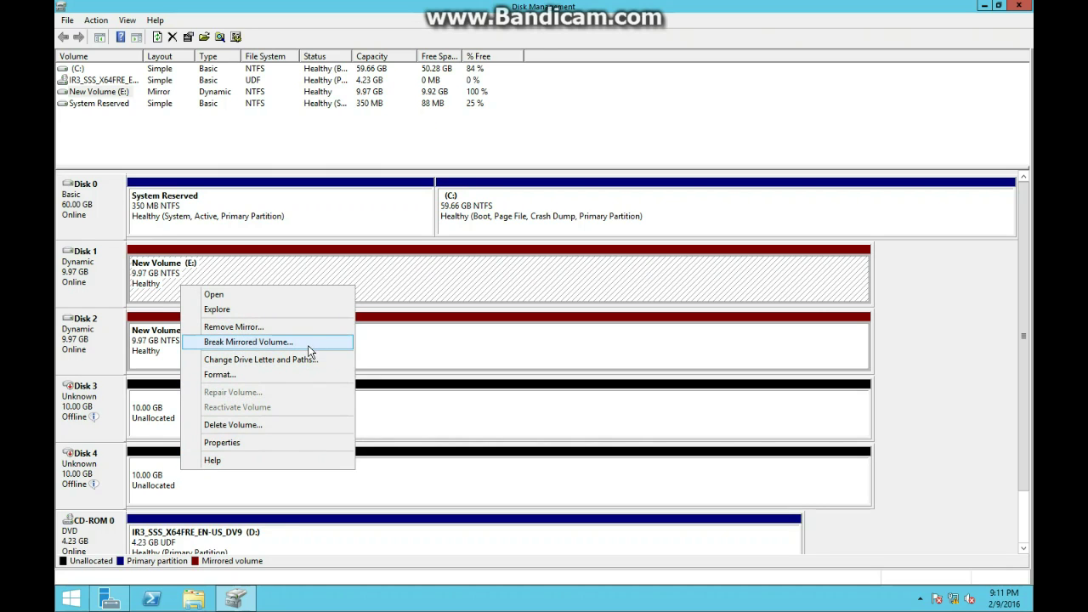
Break the mirrored volume E: into separate simple volumes on Disk 1 and Disk 2
{"action": "right_click", "coordinate": [443, 361]}
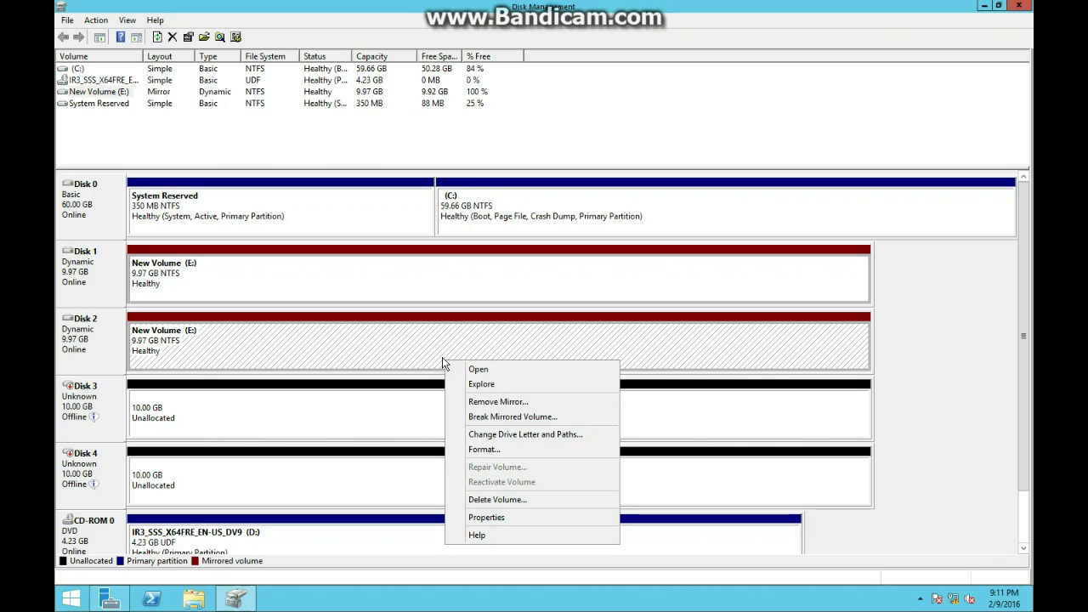
{"action": "left_click", "coordinate": [496, 417]}
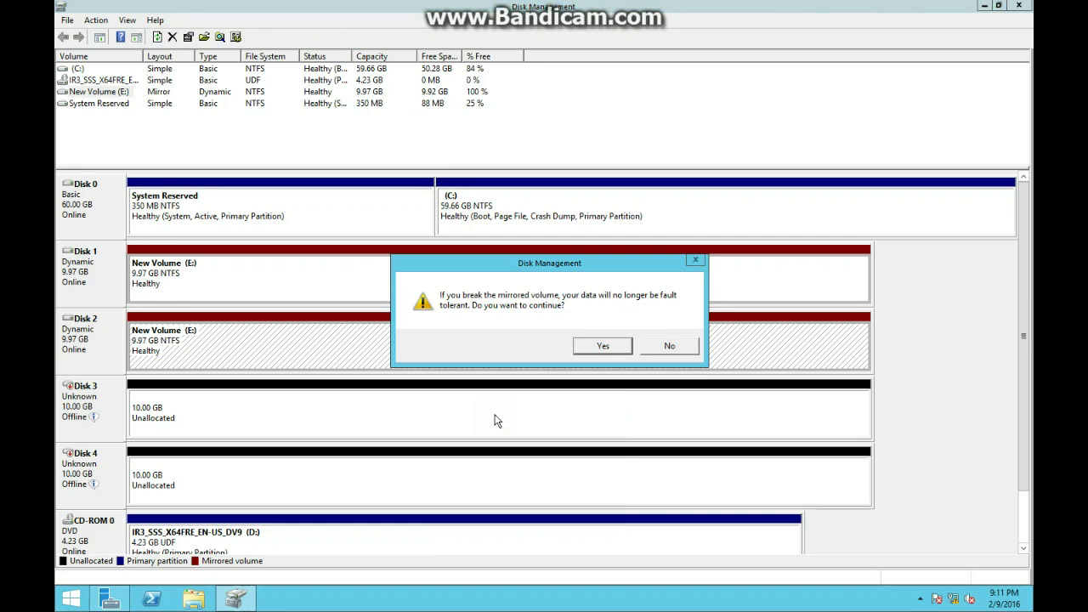
{"action": "left_click", "coordinate": [601, 347]}
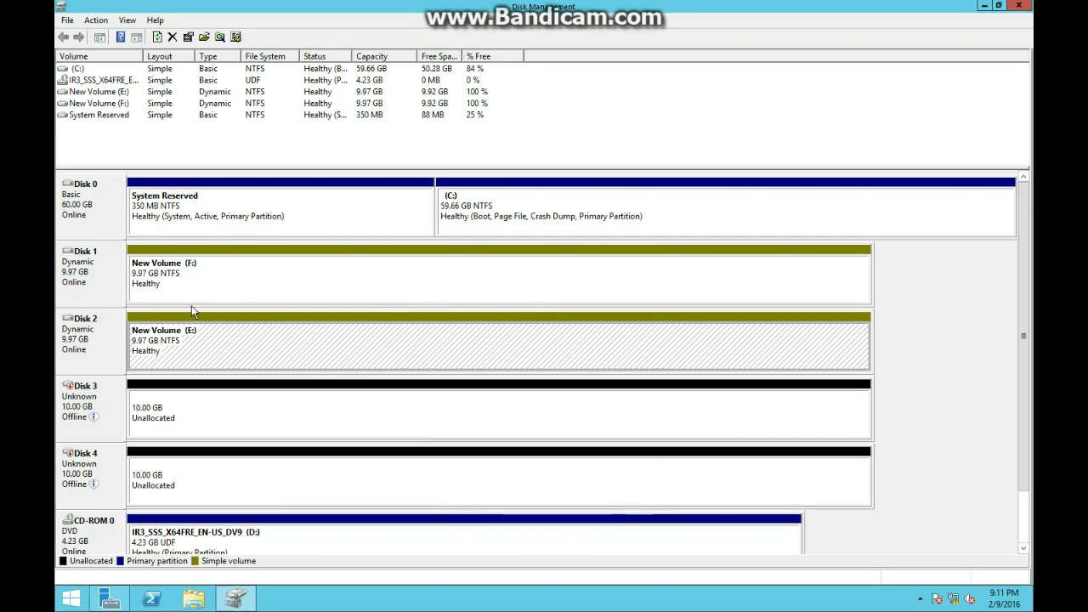
{"action": "right_click", "coordinate": [228, 339]}
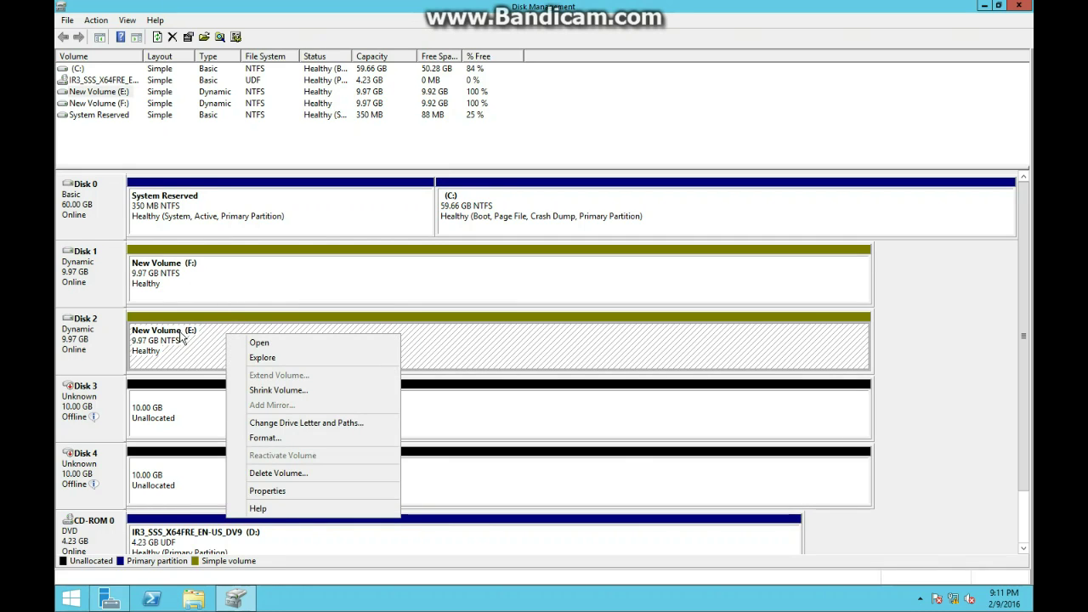
{"action": "left_click", "coordinate": [184, 295]}
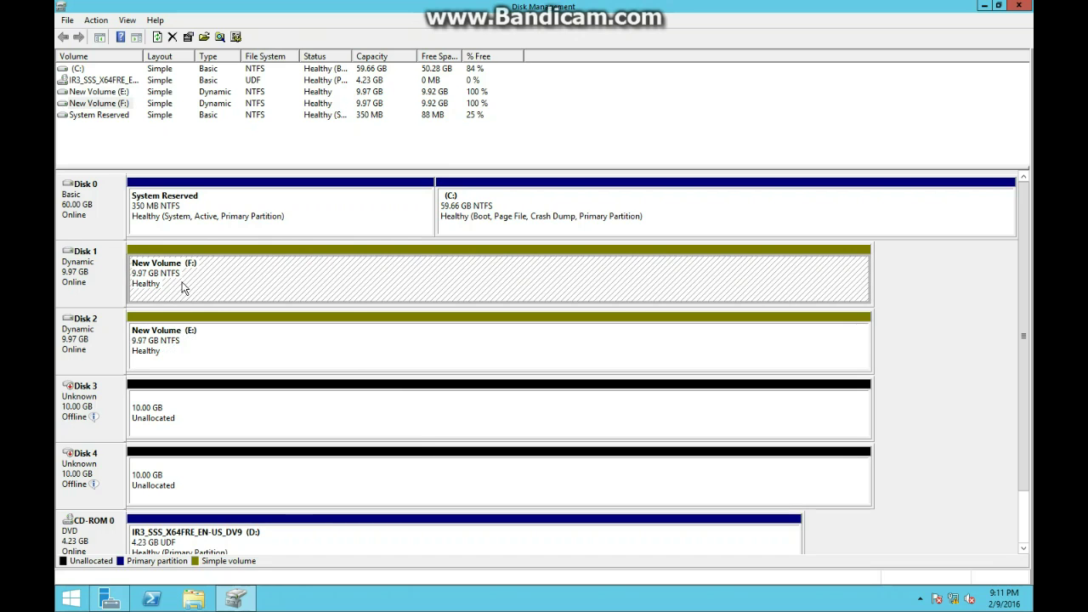
{"action": "right_click", "coordinate": [181, 281]}
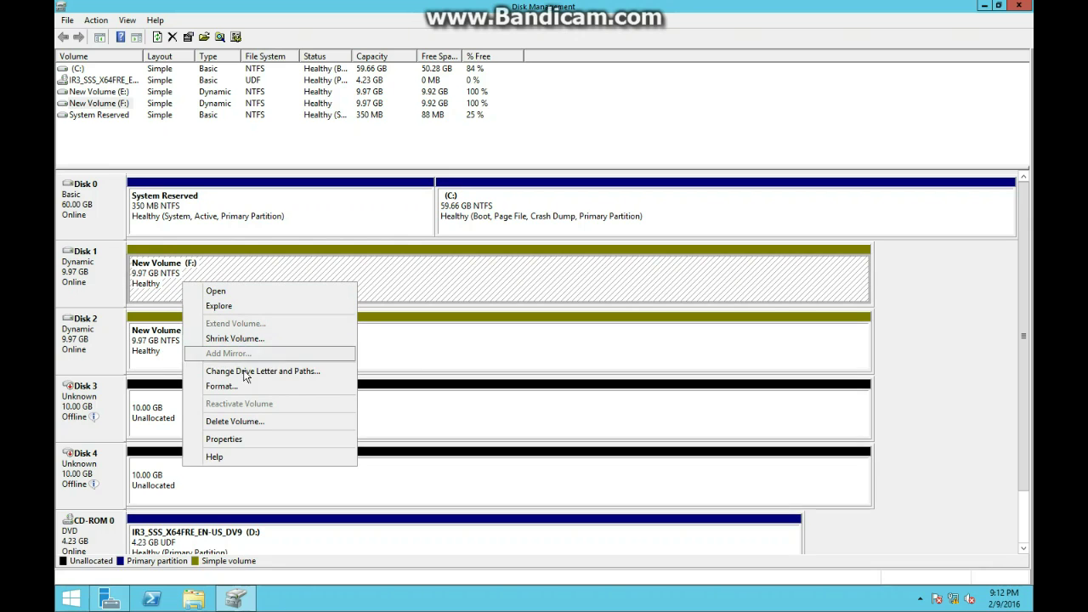
{"action": "left_click", "coordinate": [153, 344]}
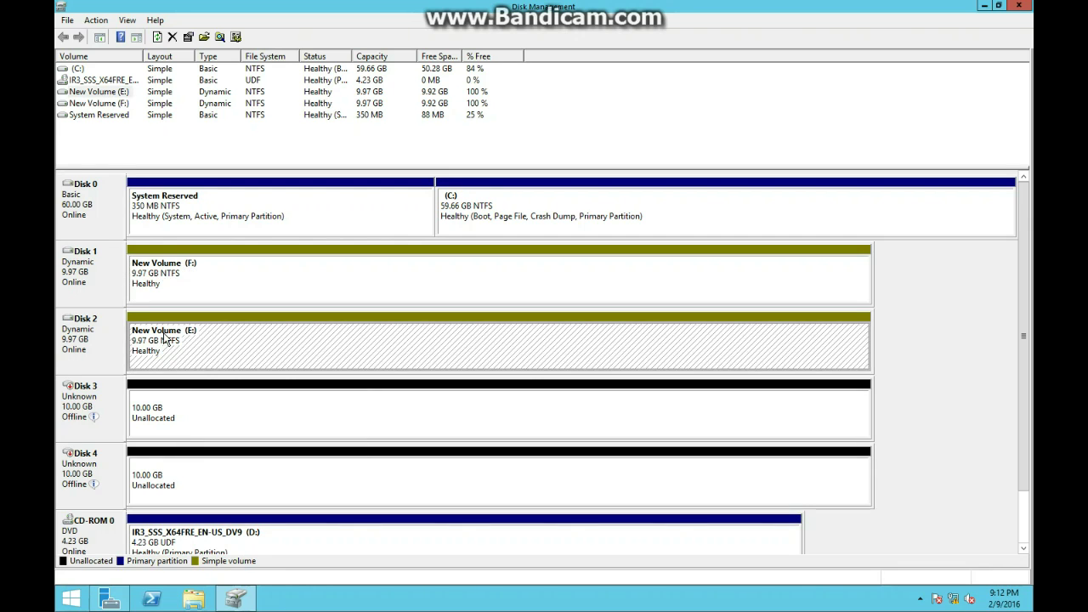
Delete the simple volume E: on Disk 2 and select volume F: on Disk 1
{"action": "right_click", "coordinate": [198, 329]}
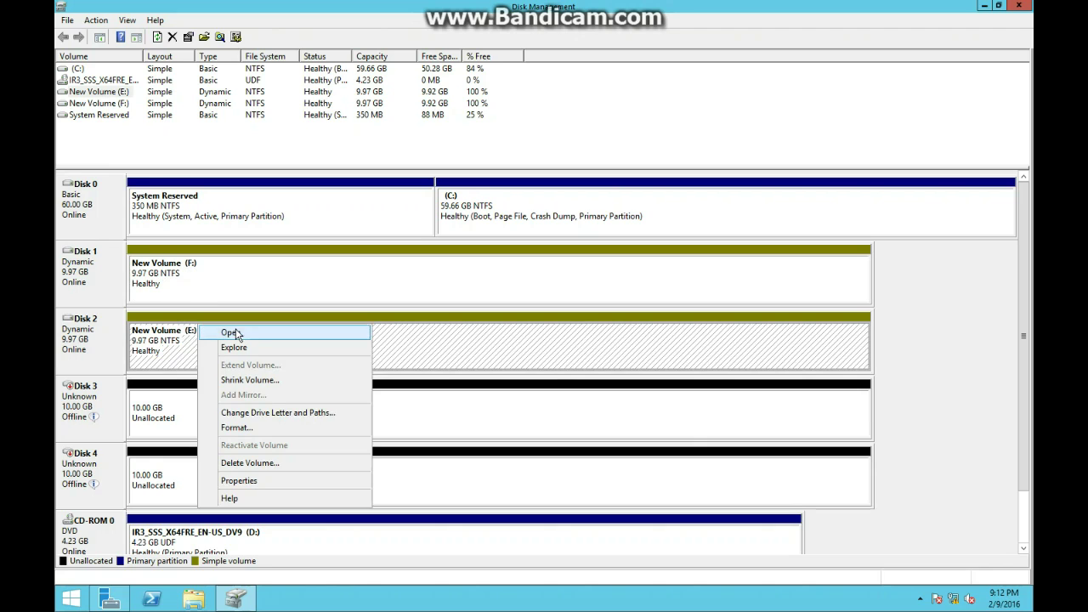
{"action": "left_click", "coordinate": [255, 462]}
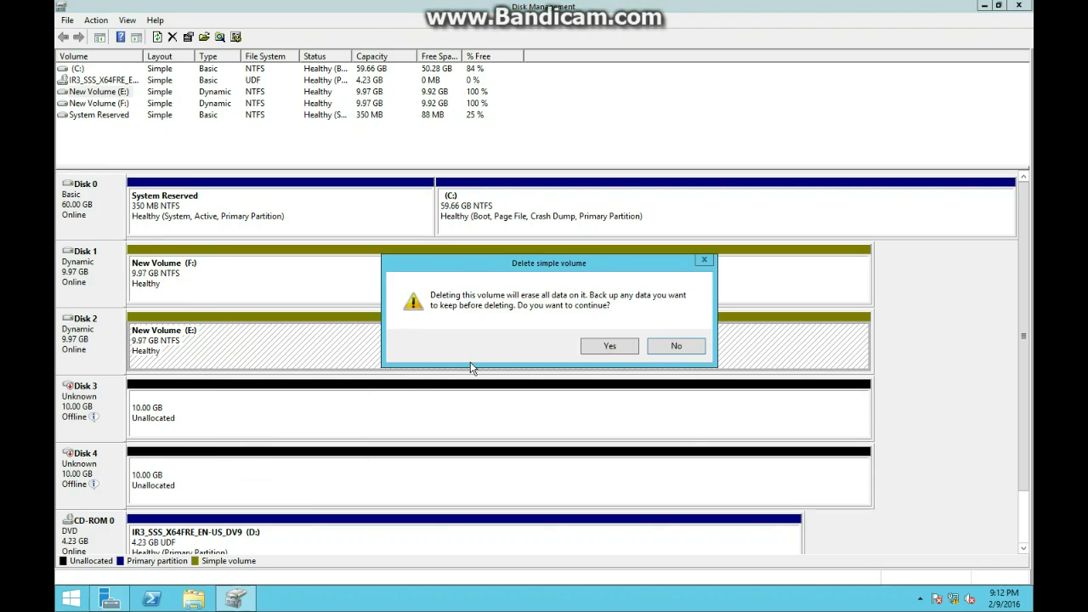
{"action": "left_click", "coordinate": [594, 350]}
{"action": "left_click", "coordinate": [170, 282]}
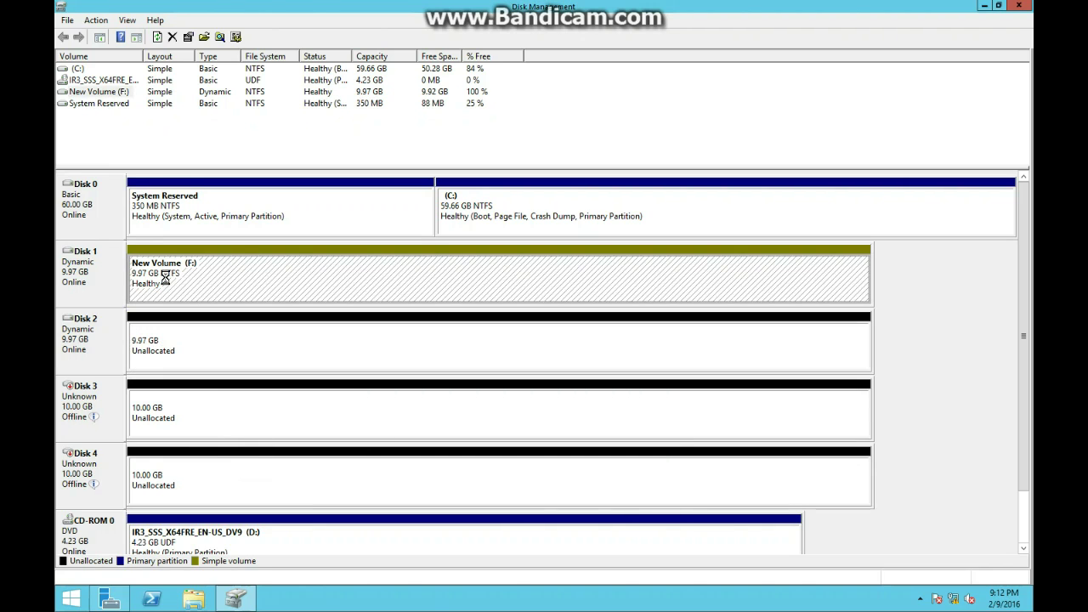
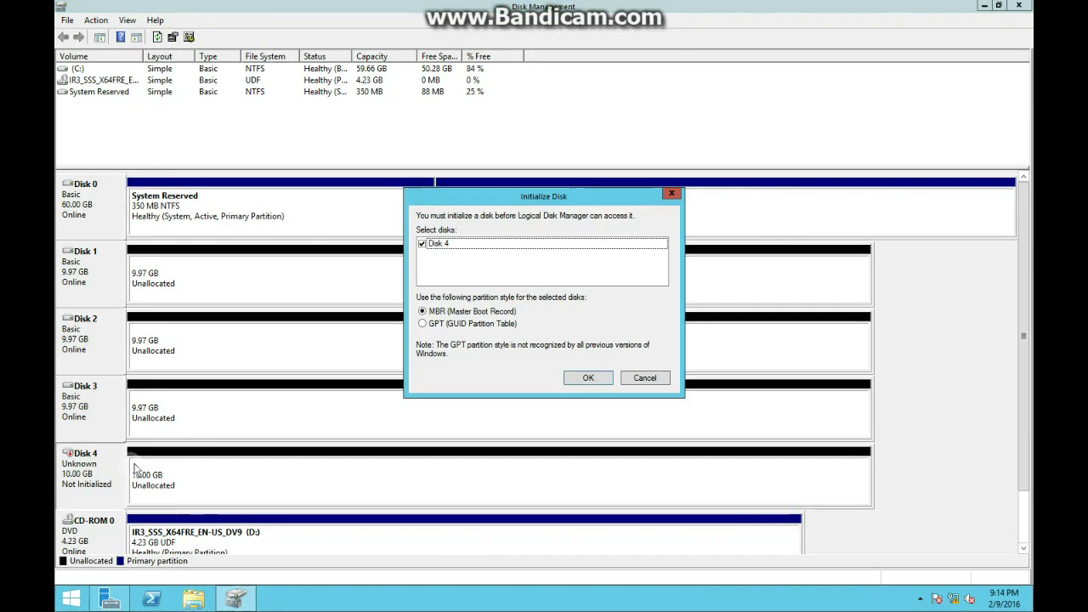
Initialize Disk 4 with the GPT partition style
{"action": "left_click", "coordinate": [469, 327]}
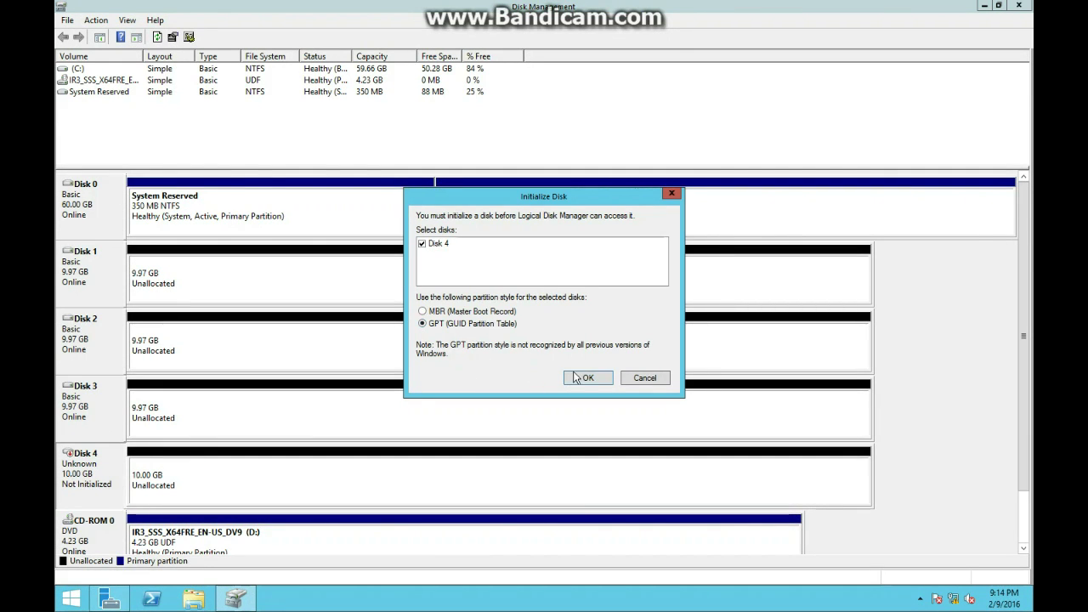
{"action": "left_click", "coordinate": [587, 379]}
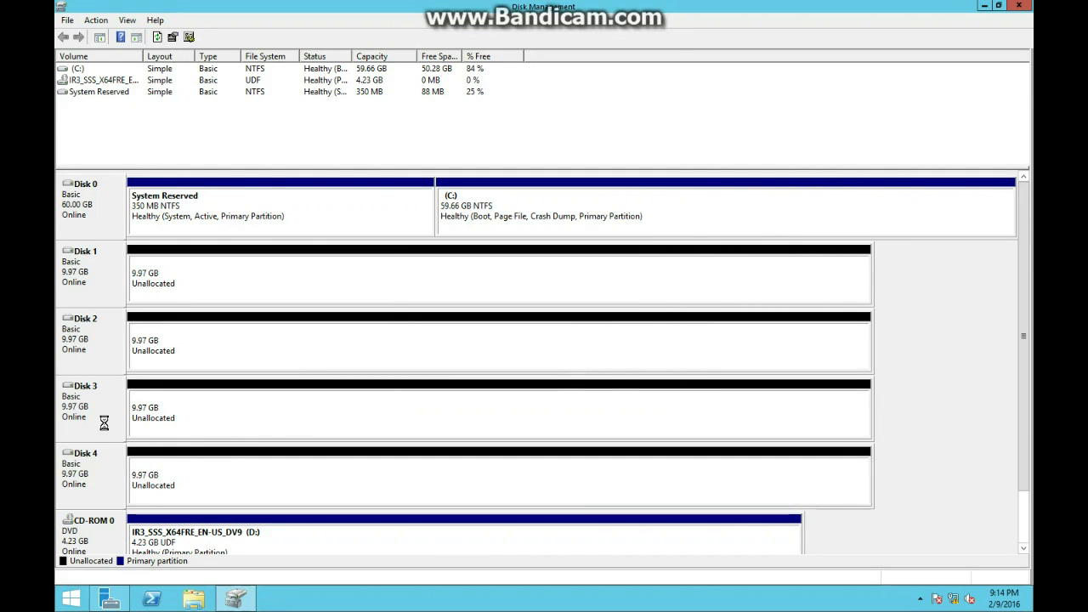
Start a new RAID-5 volume from Disk 1's unallocated space and add Disk 2 and Disk 3 to it
{"action": "left_click", "coordinate": [163, 273]}
{"action": "right_click", "coordinate": [163, 273]}
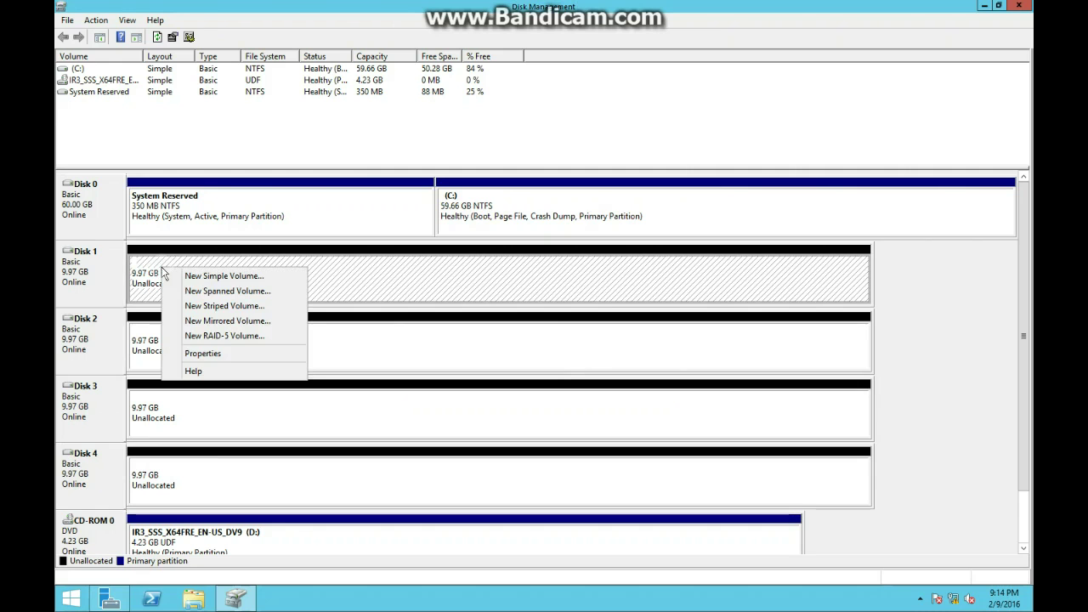
{"action": "left_click", "coordinate": [221, 335]}
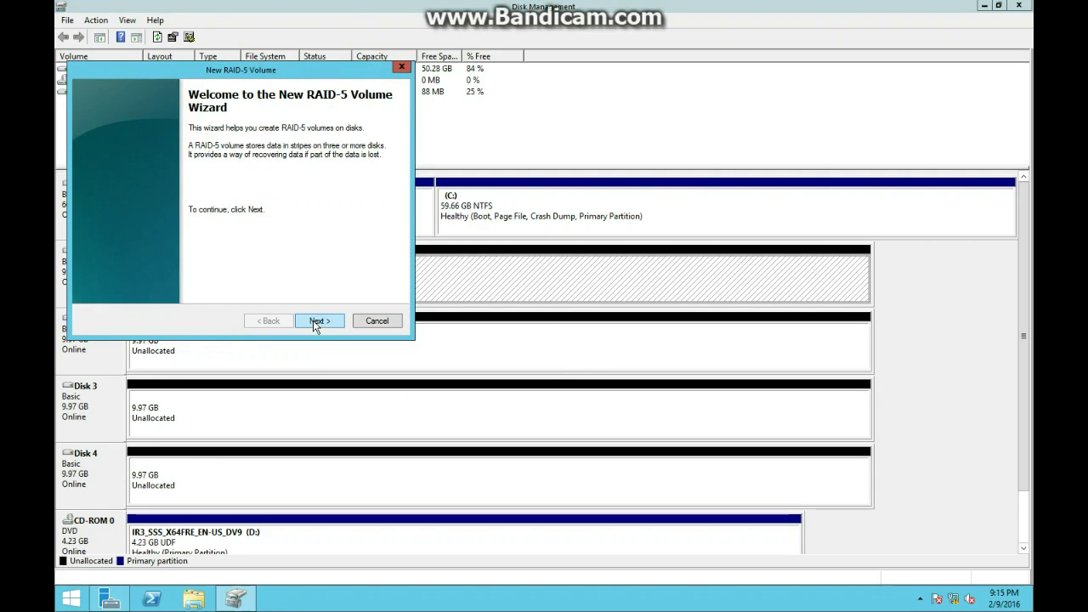
{"action": "left_click", "coordinate": [318, 321]}
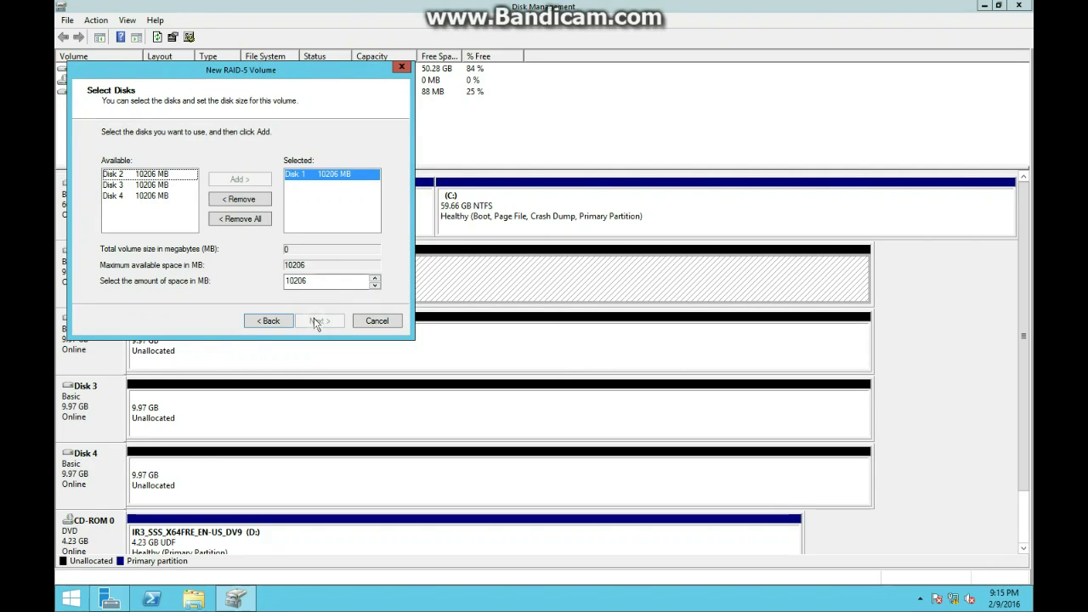
{"action": "left_click", "coordinate": [173, 184], "text": "shift"}
{"action": "left_click", "coordinate": [240, 178]}
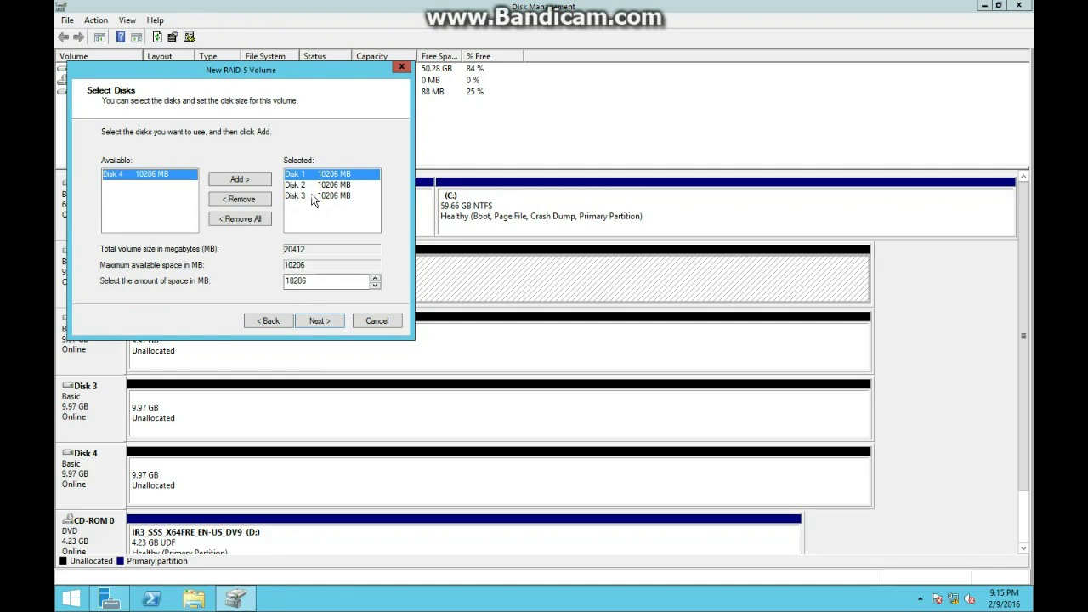
{"action": "left_click", "coordinate": [314, 196]}
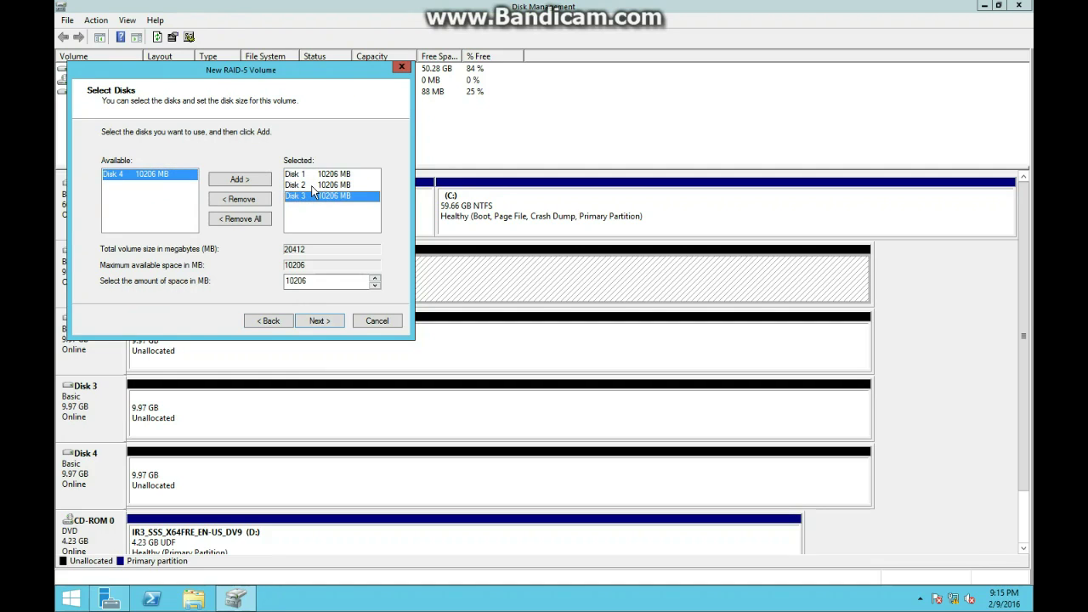
{"action": "left_click", "coordinate": [308, 175]}
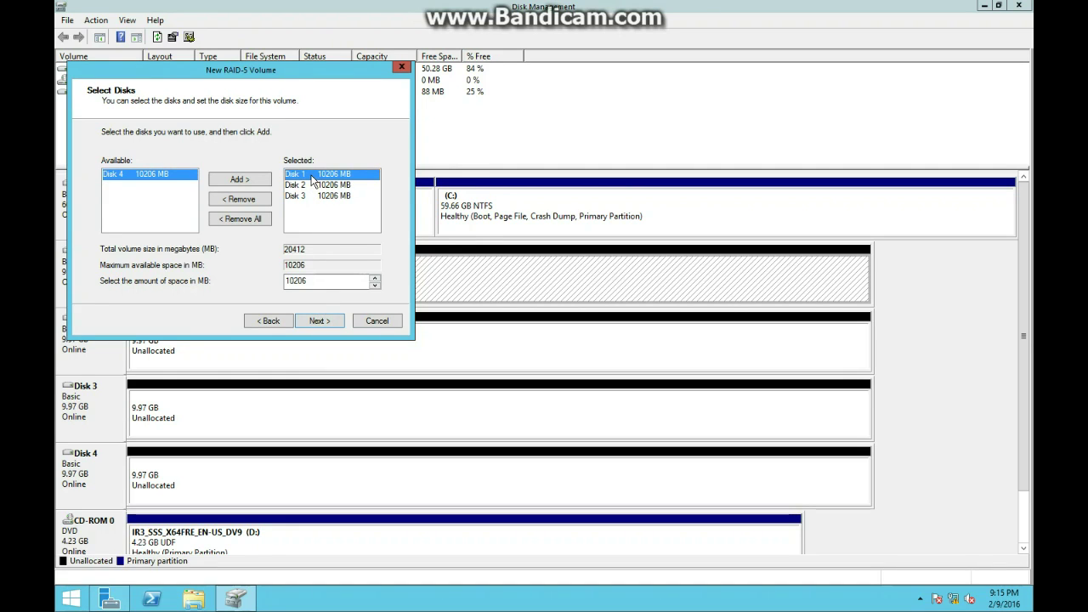
{"action": "left_click", "coordinate": [303, 186]}
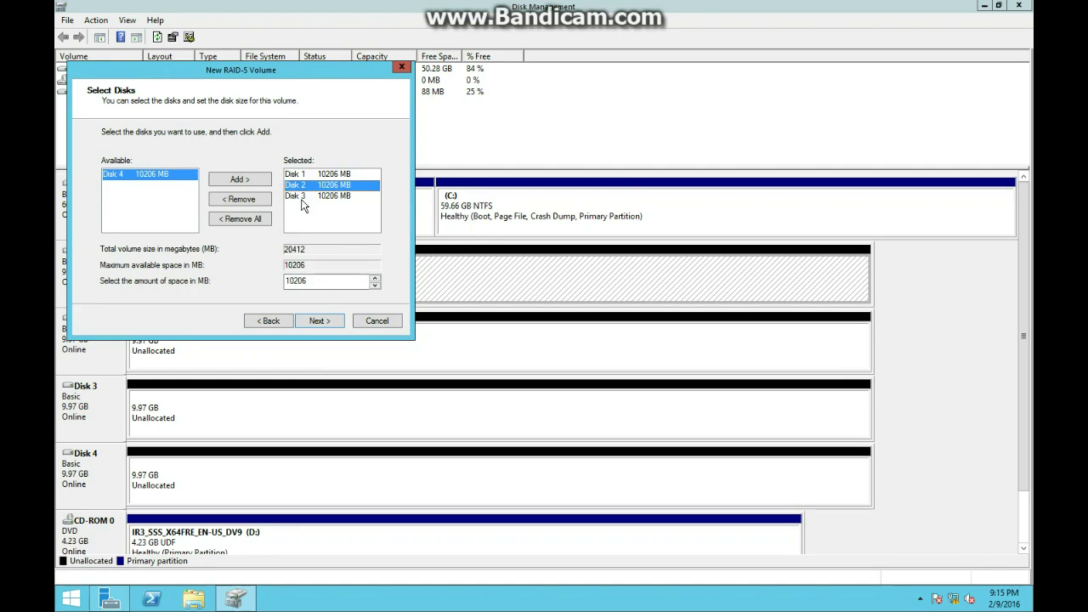
{"action": "left_click", "coordinate": [305, 197]}
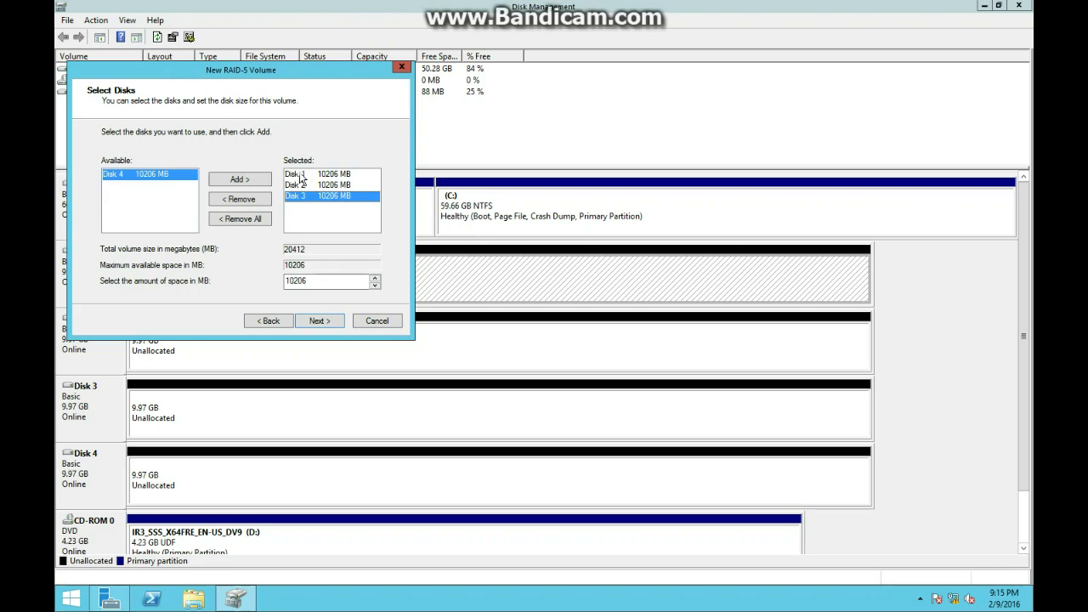
{"action": "left_click", "coordinate": [300, 178]}
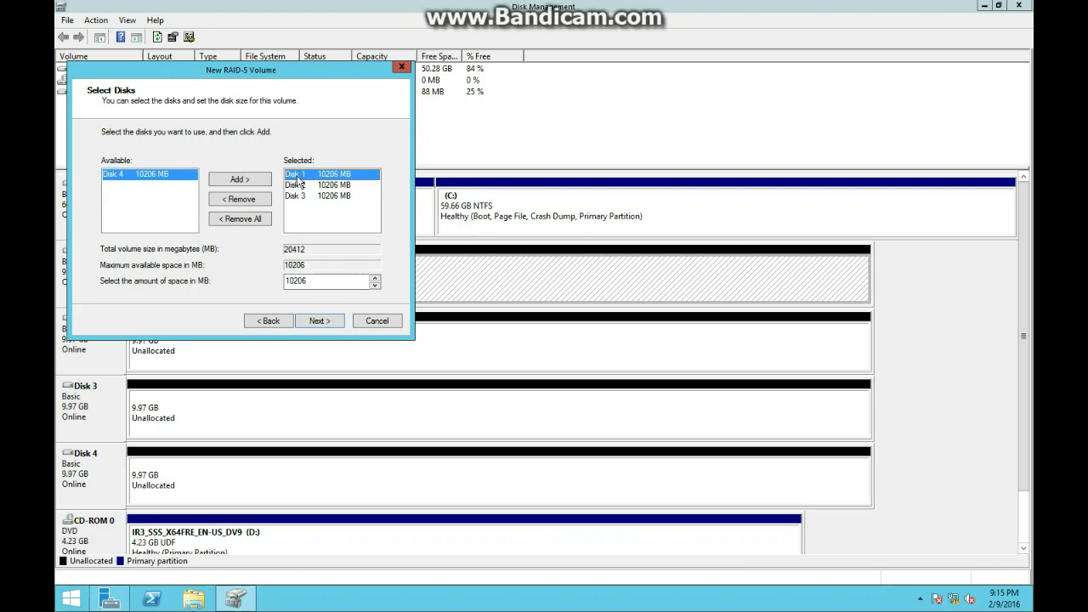
Finish the RAID-5 volume with drive letter E: and NTFS formatting, accepting the conversion to dynamic disks
{"action": "left_click", "coordinate": [321, 322]}
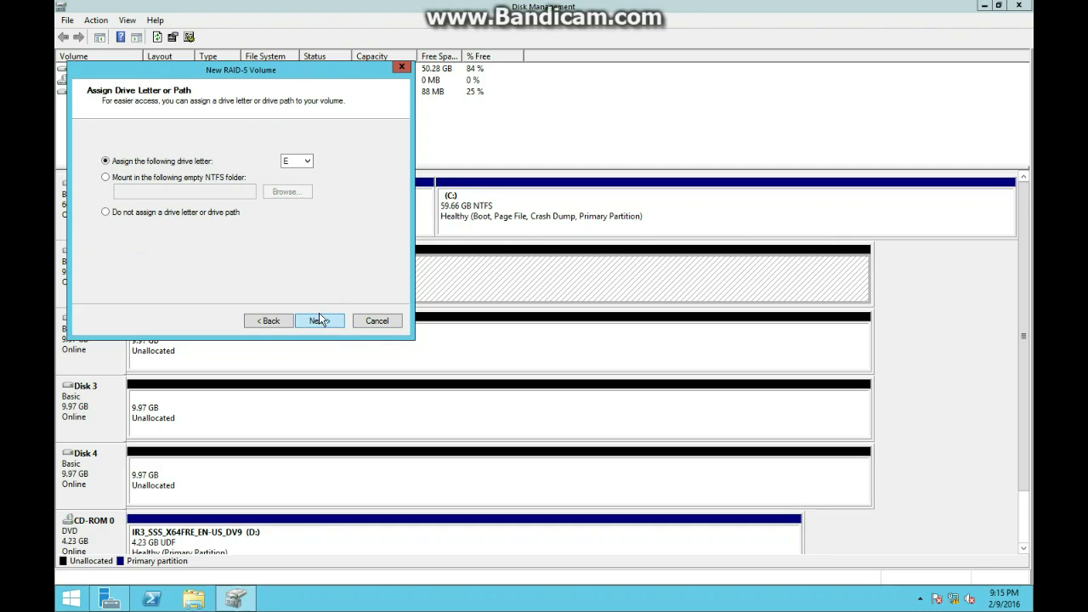
{"action": "left_click", "coordinate": [320, 321]}
{"action": "left_click", "coordinate": [320, 321]}
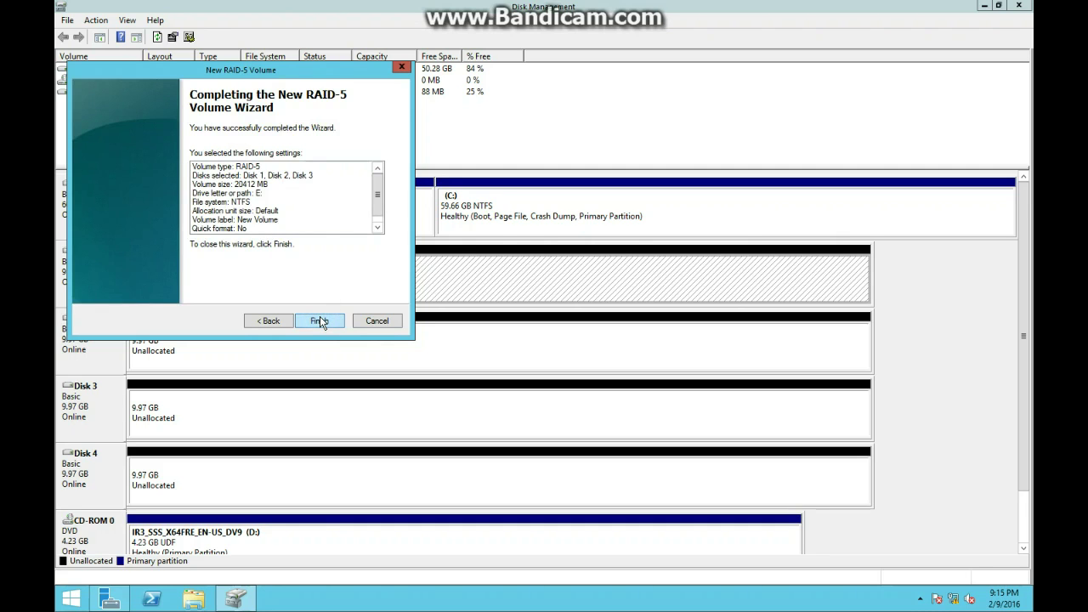
{"action": "left_click", "coordinate": [320, 322]}
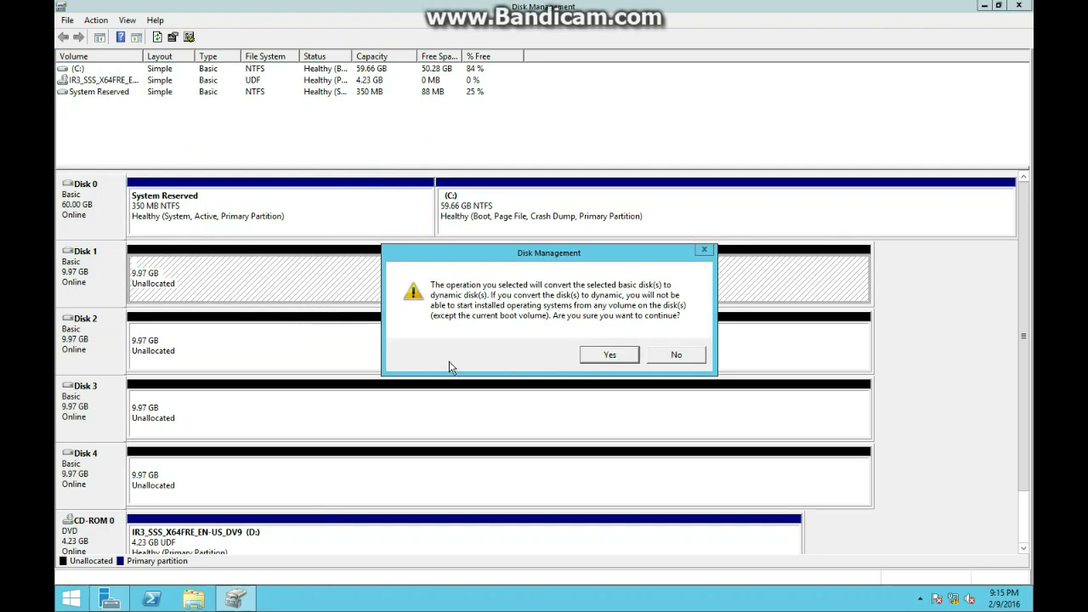
{"action": "left_click", "coordinate": [586, 357]}
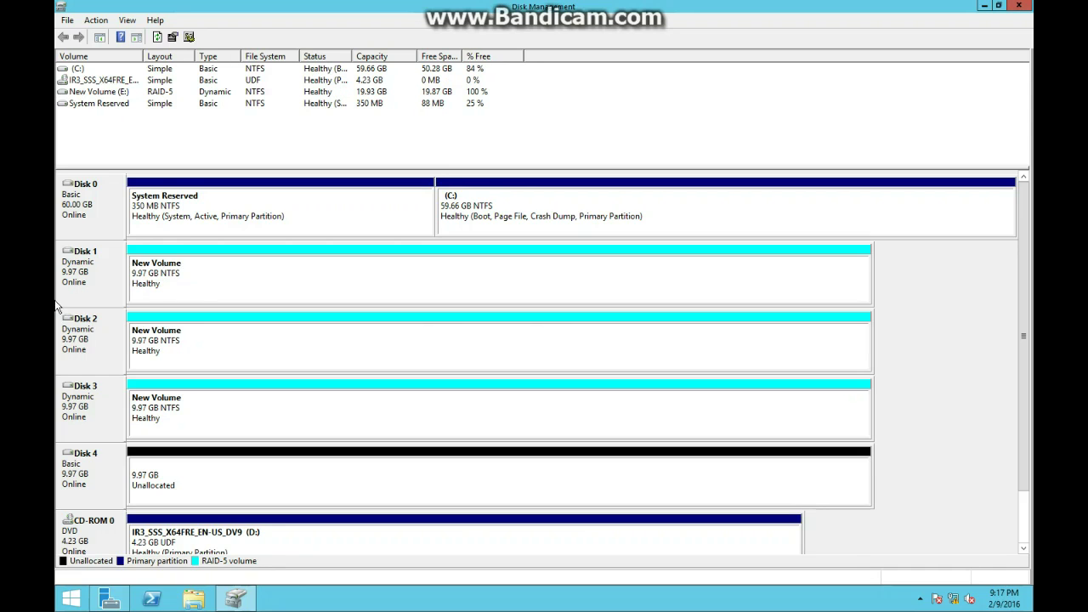
{"action": "left_click", "coordinate": [204, 343]}
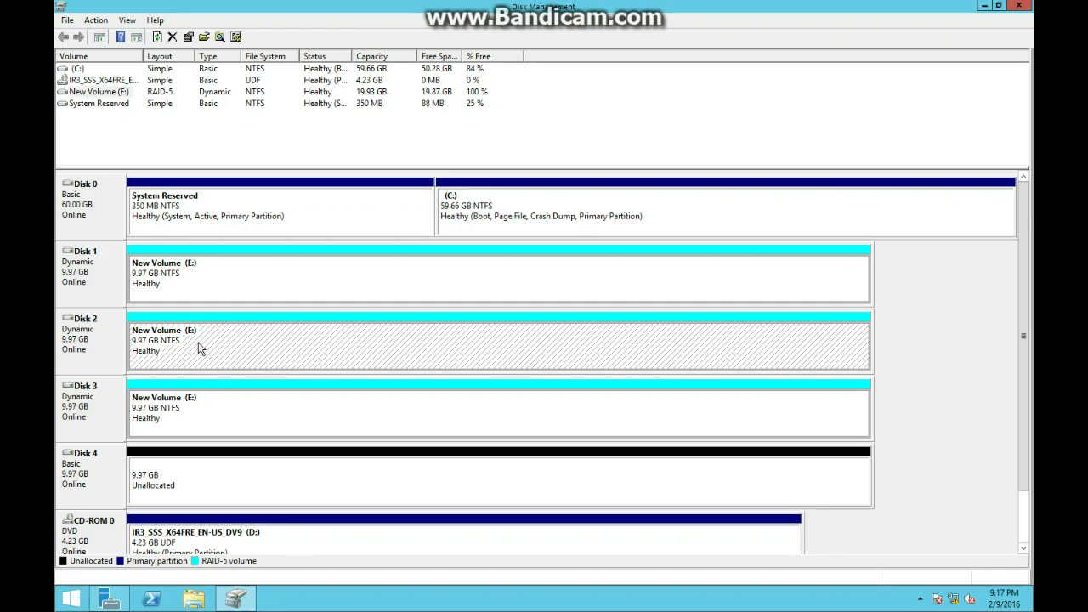
{"action": "right_click", "coordinate": [202, 343]}
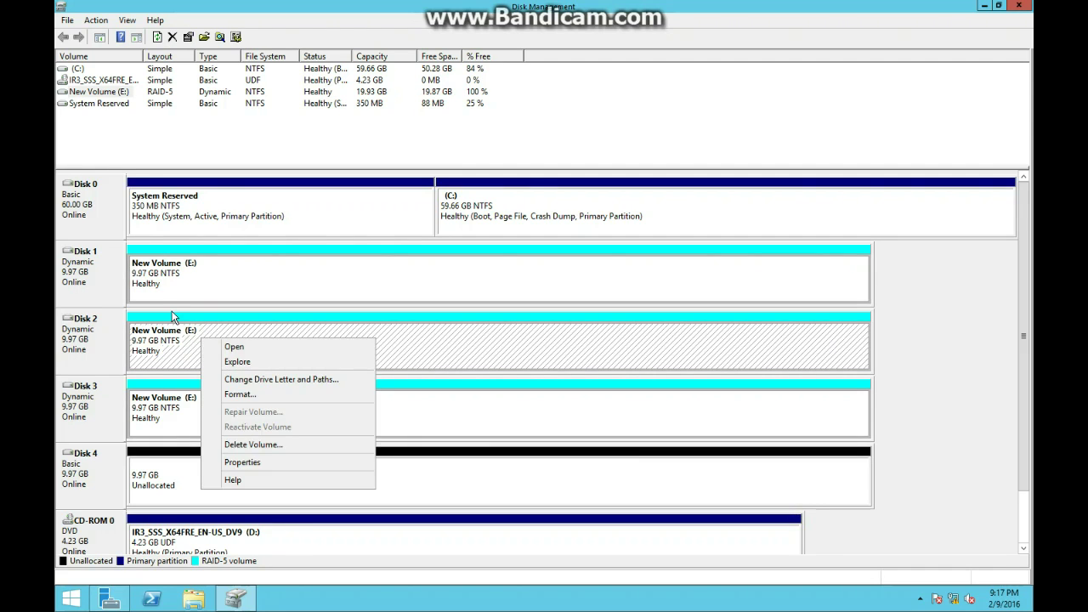
{"action": "right_click", "coordinate": [230, 288]}
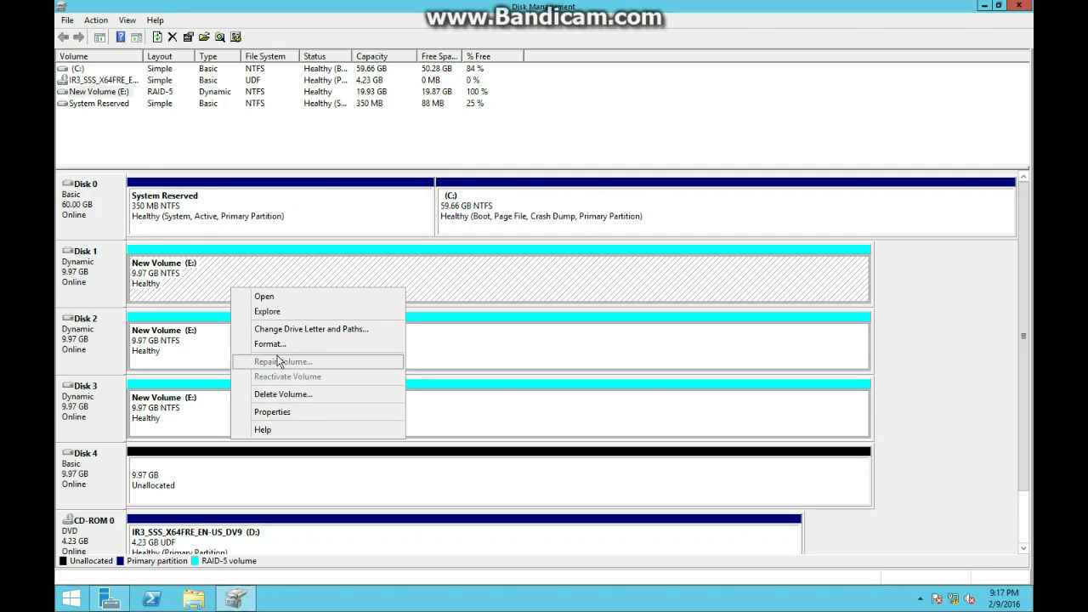
{"action": "left_click", "coordinate": [211, 283]}
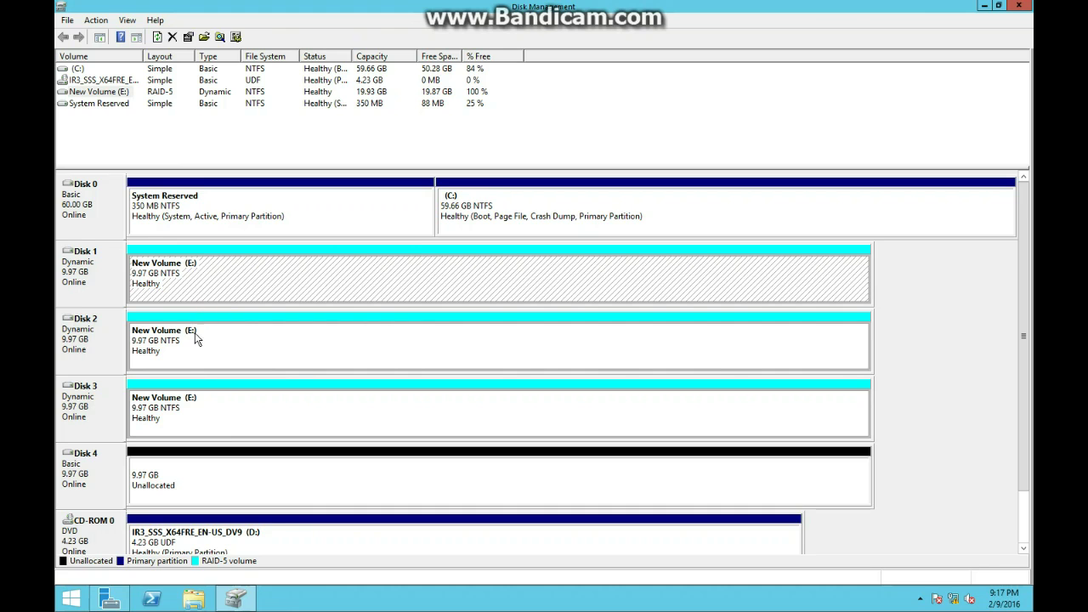
{"action": "right_click", "coordinate": [94, 327]}
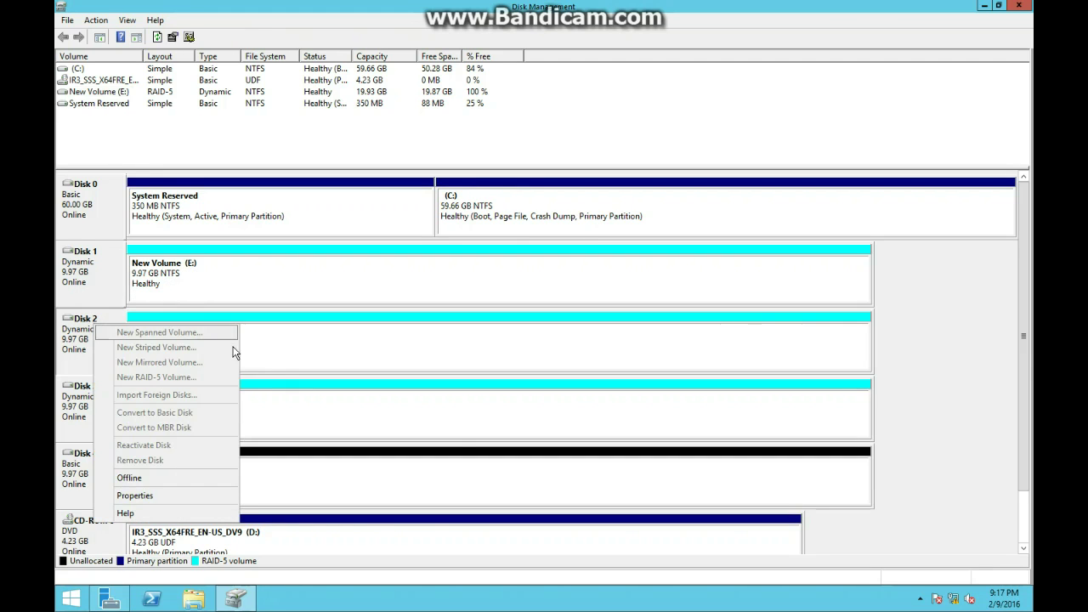
Delete the RAID-5 volume E: that spans Disk 1, Disk 2 and Disk 3
{"action": "left_click", "coordinate": [293, 349]}
{"action": "right_click", "coordinate": [292, 346]}
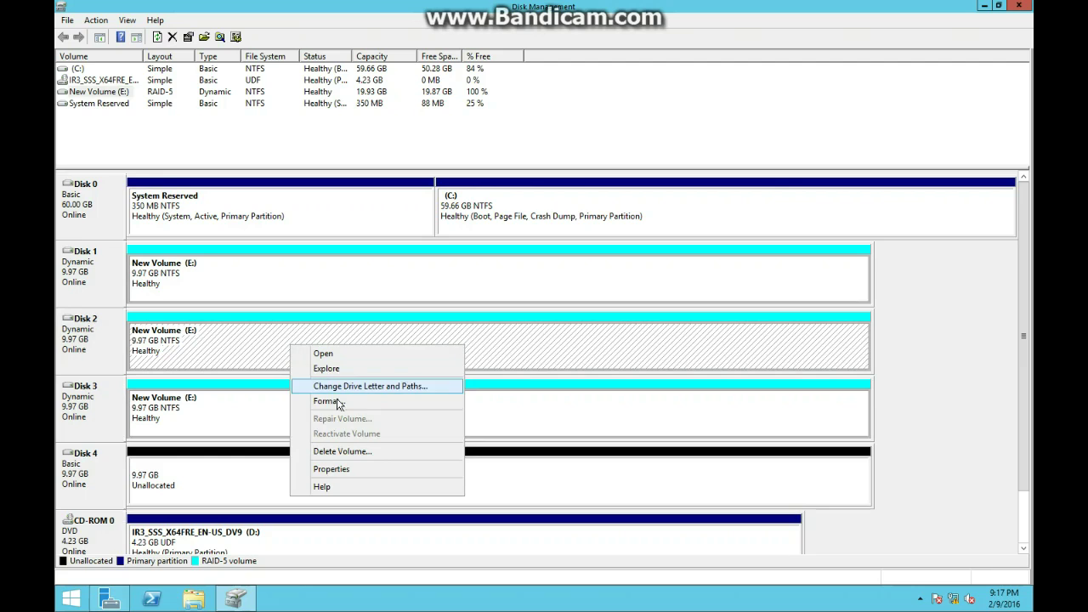
{"action": "left_click", "coordinate": [315, 451]}
{"action": "left_click", "coordinate": [608, 345]}
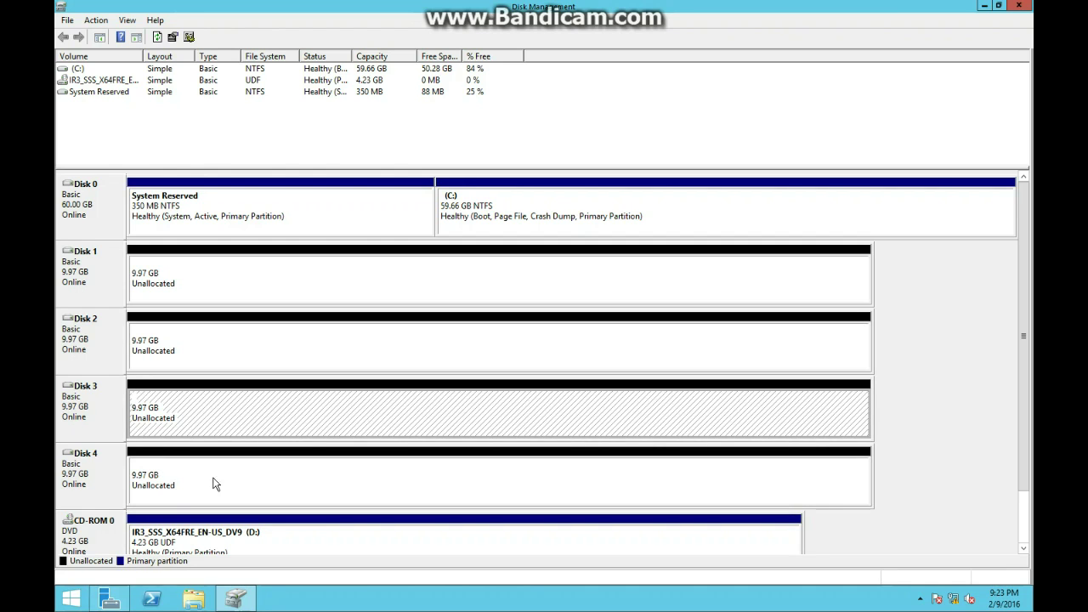
Switch to Server Manager and open the storage pools under File and Storage Services
{"action": "left_click", "coordinate": [112, 599]}
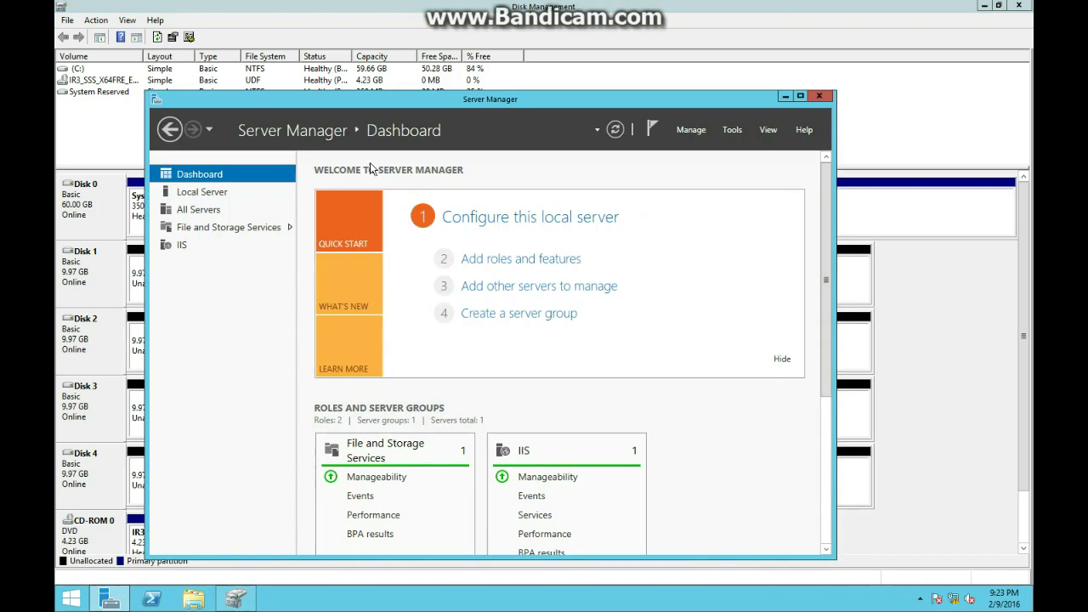
{"action": "left_click", "coordinate": [235, 228]}
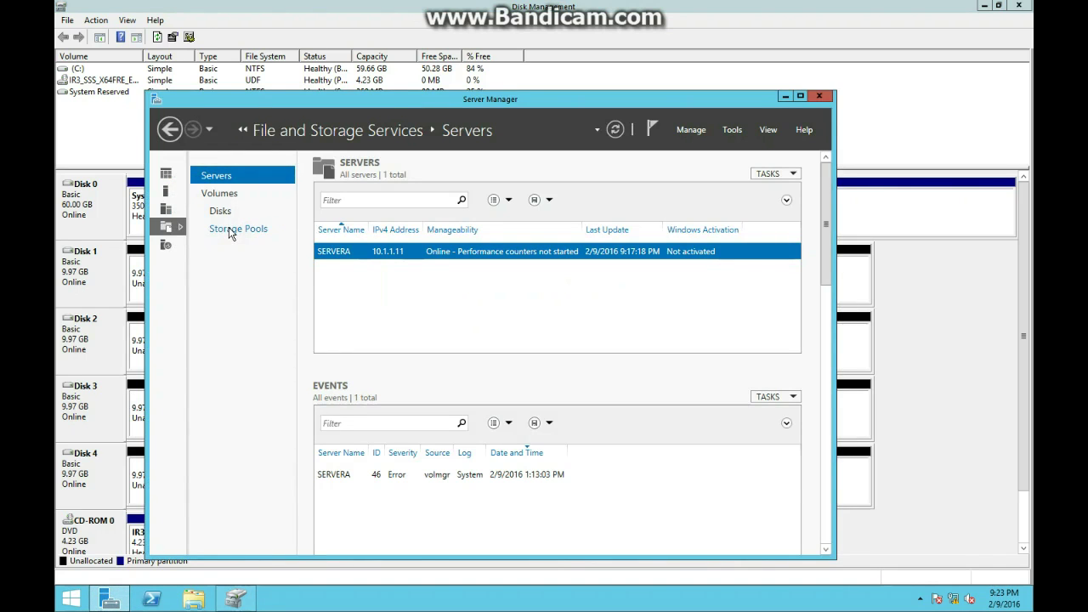
{"action": "left_click", "coordinate": [230, 229]}
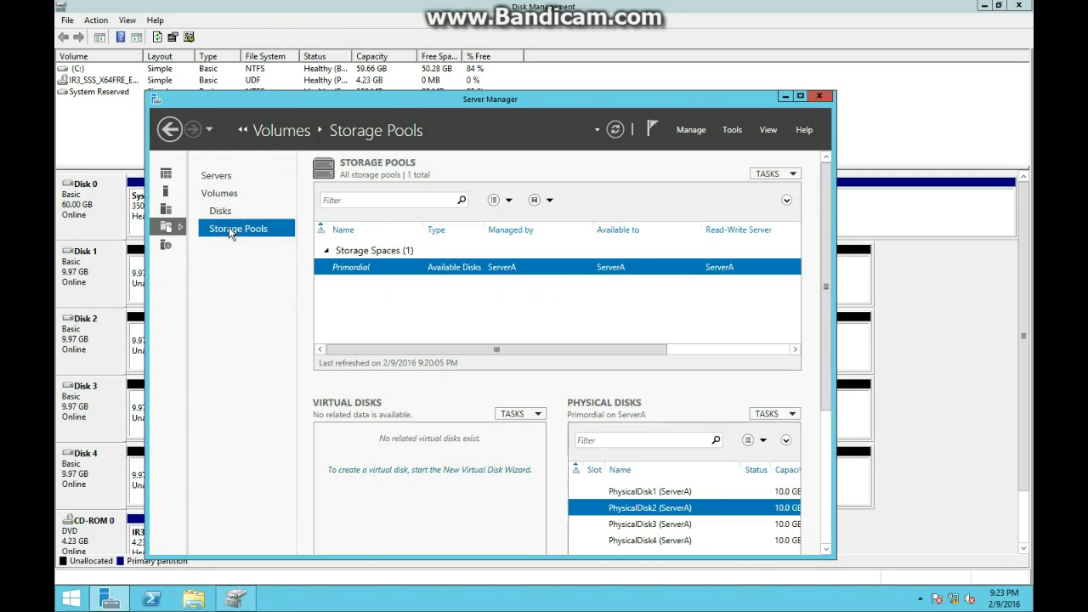
Start a new storage pool from the Primordial pool and name it Pool
{"action": "right_click", "coordinate": [374, 268]}
{"action": "left_click", "coordinate": [398, 272]}
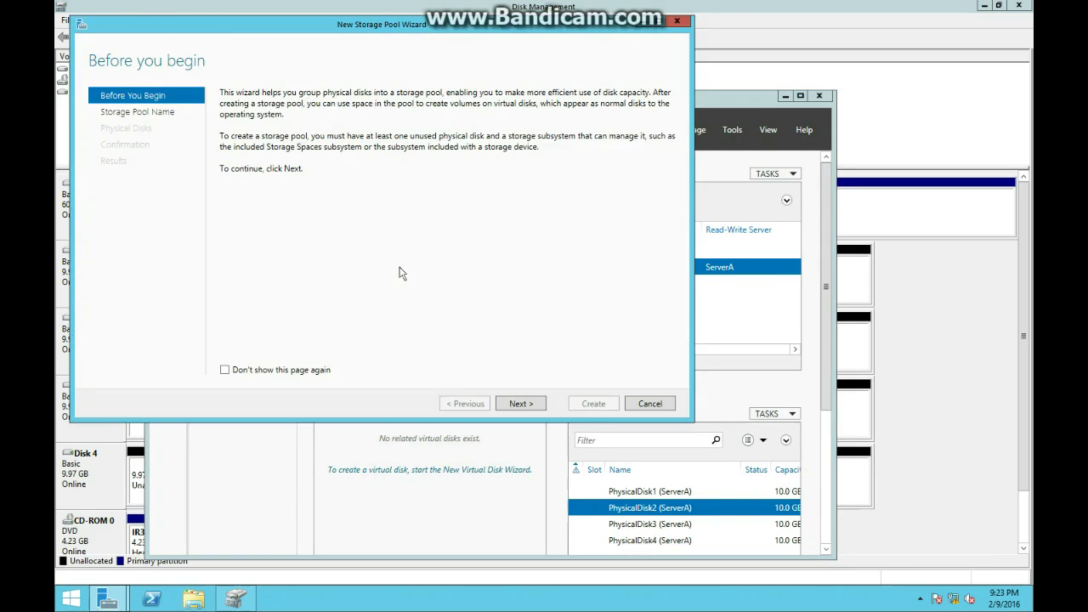
{"action": "left_click", "coordinate": [531, 403]}
{"action": "left_click", "coordinate": [296, 97]}
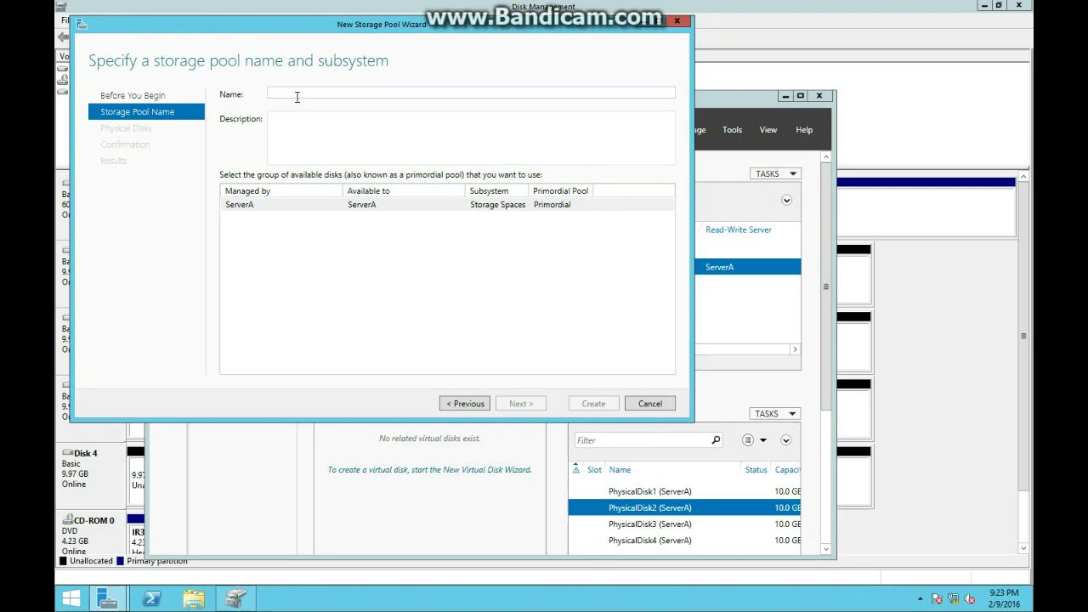
{"action": "type", "text": "Pool"}
{"action": "key", "text": "Return"}
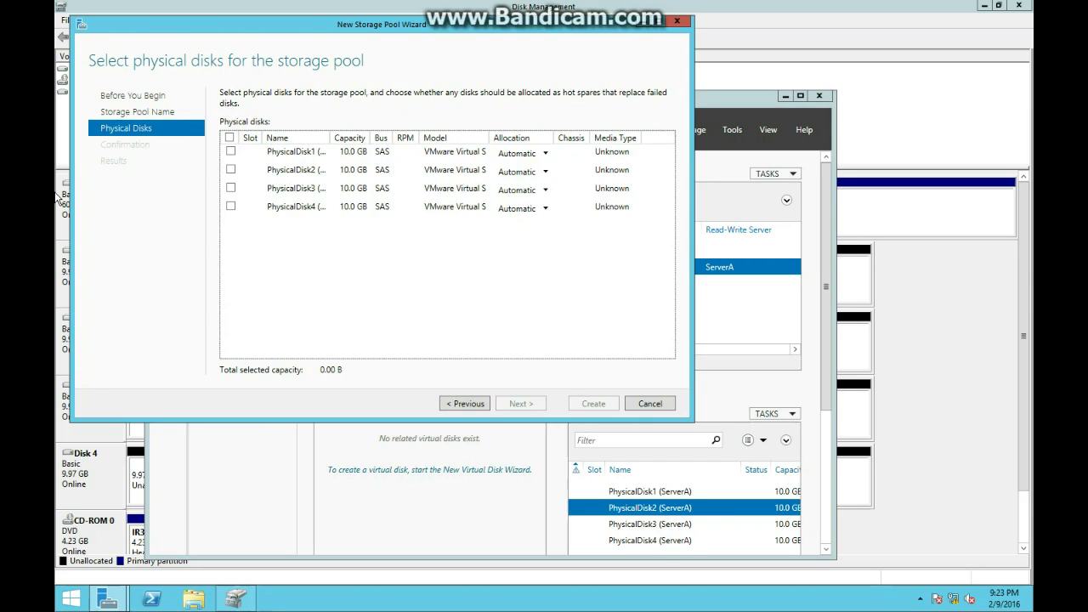
Add PhysicalDisk1, PhysicalDisk2 and PhysicalDisk3 to the new storage pool and create it
{"action": "left_click", "coordinate": [230, 152]}
{"action": "left_click", "coordinate": [230, 169]}
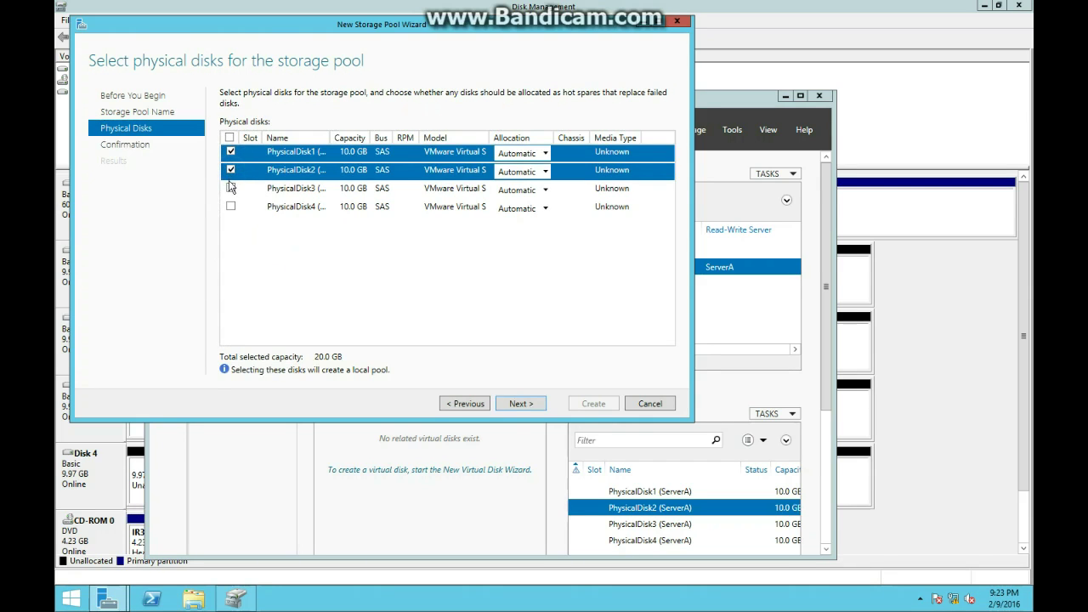
{"action": "left_click", "coordinate": [231, 188]}
{"action": "left_click", "coordinate": [538, 406]}
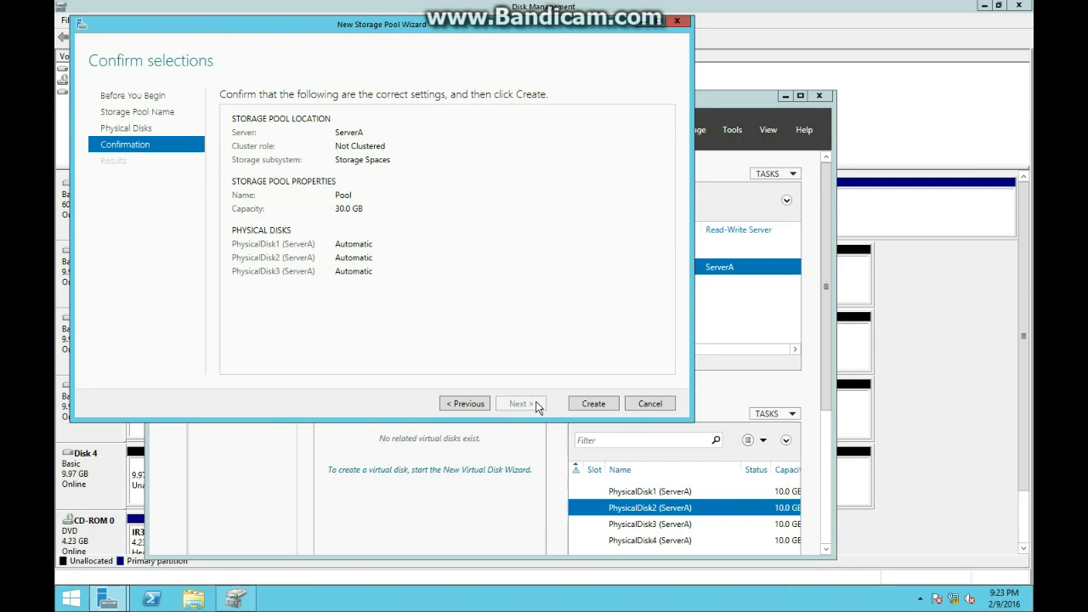
{"action": "left_click", "coordinate": [584, 405]}
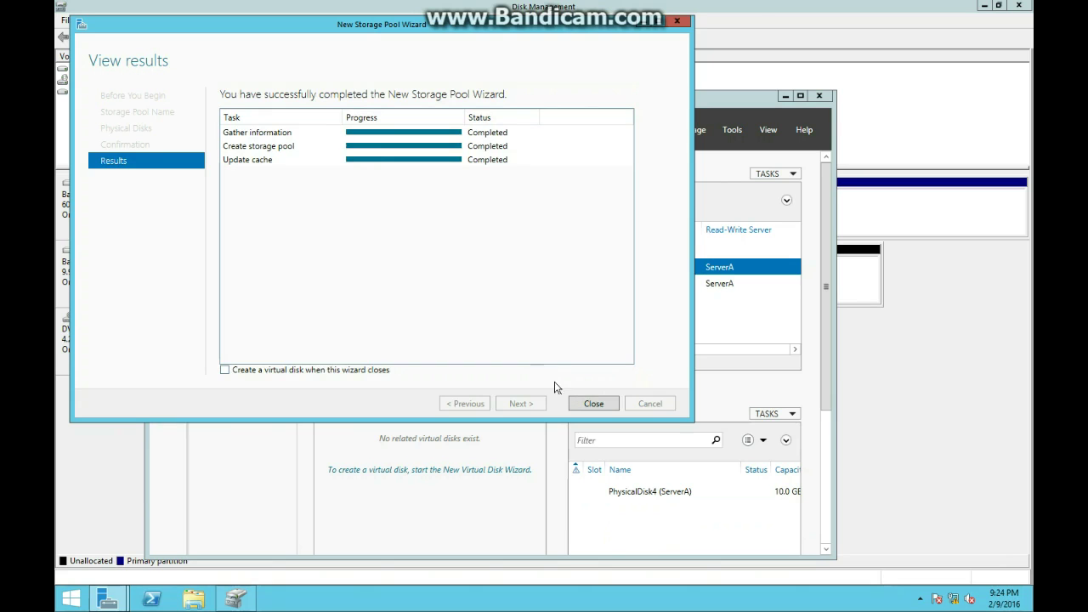
{"action": "left_click", "coordinate": [593, 404]}
Start a new virtual disk in the storage pool Pool and name it mirror
{"action": "left_click", "coordinate": [344, 283]}
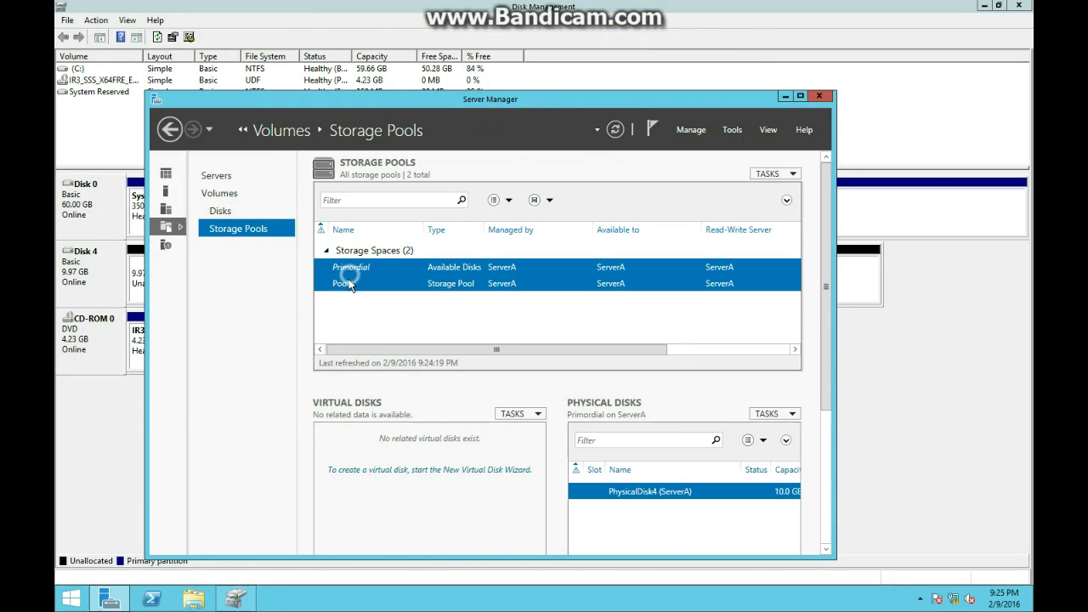
{"action": "right_click", "coordinate": [352, 283]}
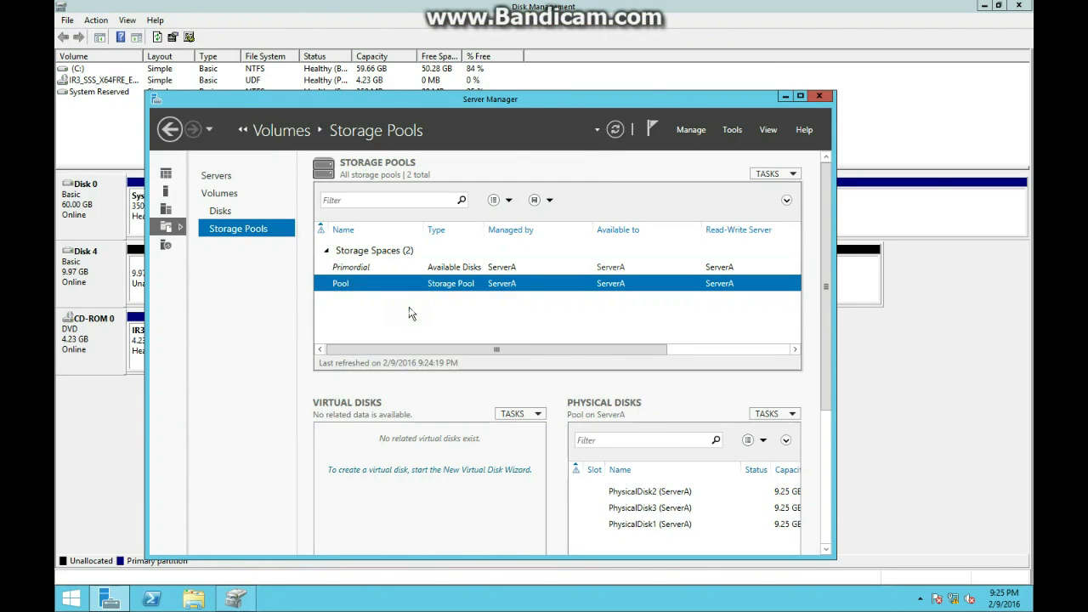
{"action": "left_click", "coordinate": [408, 311]}
{"action": "left_click", "coordinate": [428, 393]}
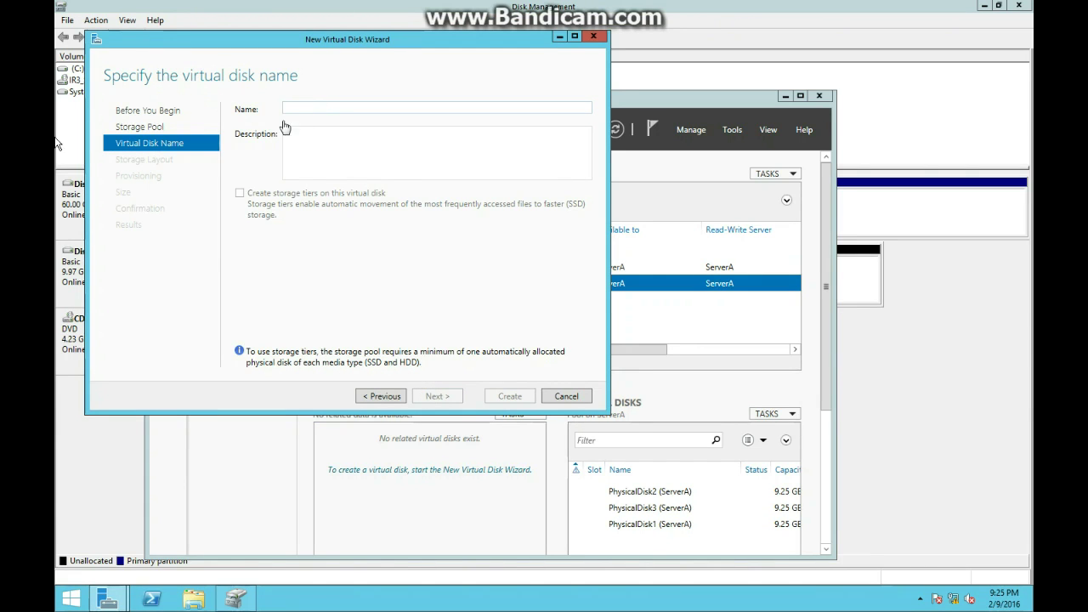
{"action": "type", "text": "mirror"}
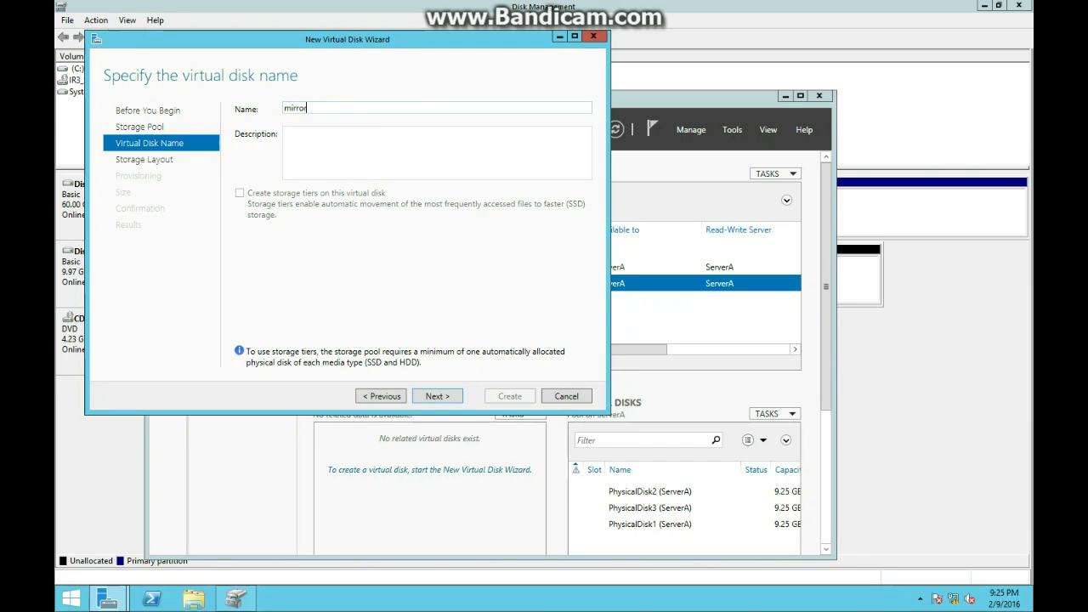
{"action": "key", "text": "Return"}
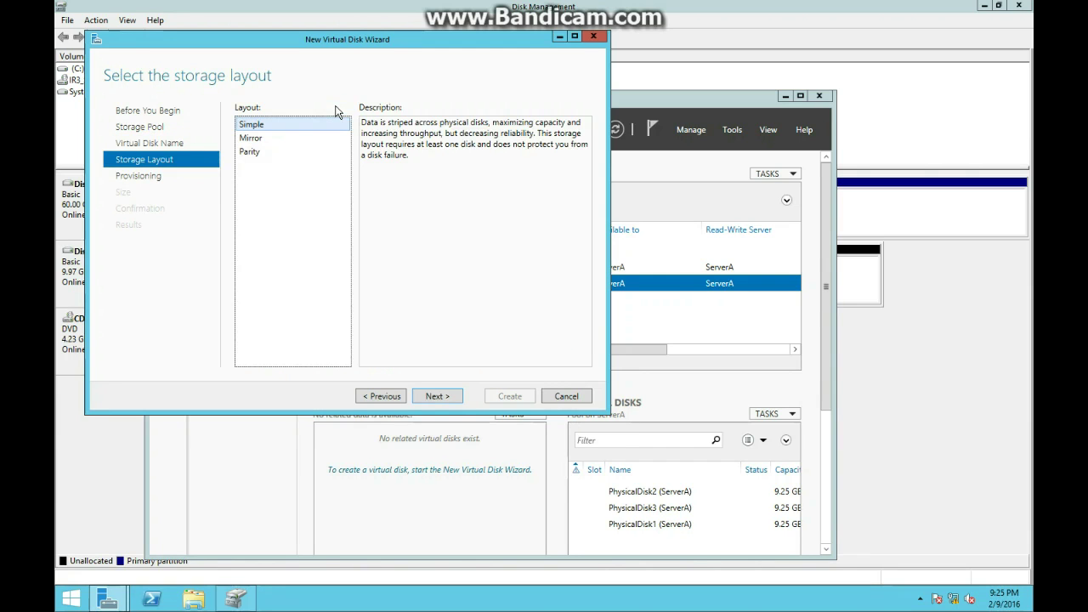
Create the virtual disk with the Mirror layout, Thin provisioning and a size of 5 GB
{"action": "left_click", "coordinate": [259, 139]}
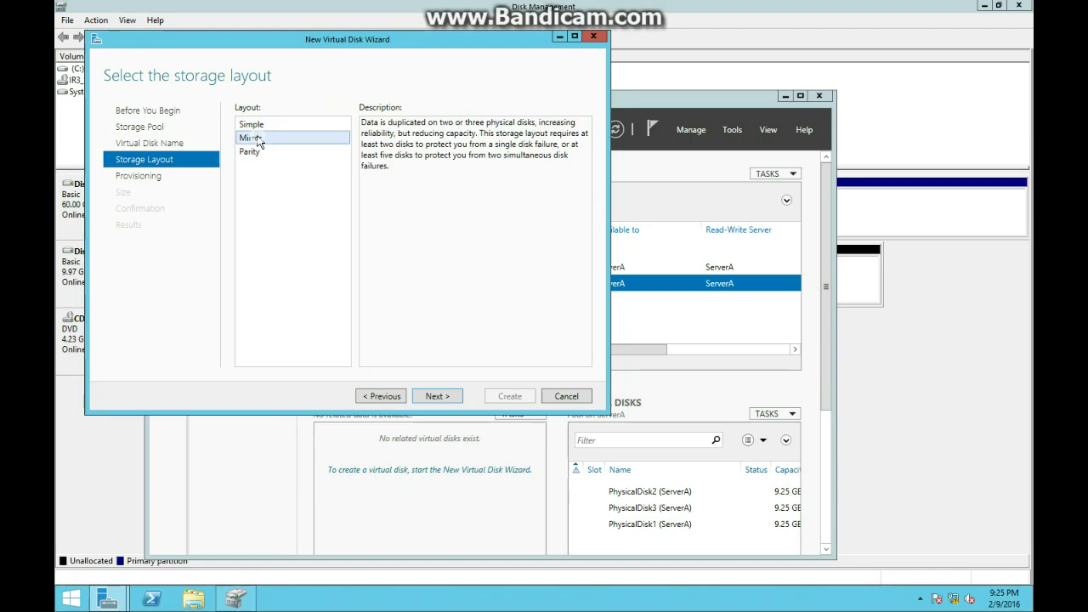
{"action": "left_click", "coordinate": [430, 397]}
{"action": "left_click", "coordinate": [252, 125]}
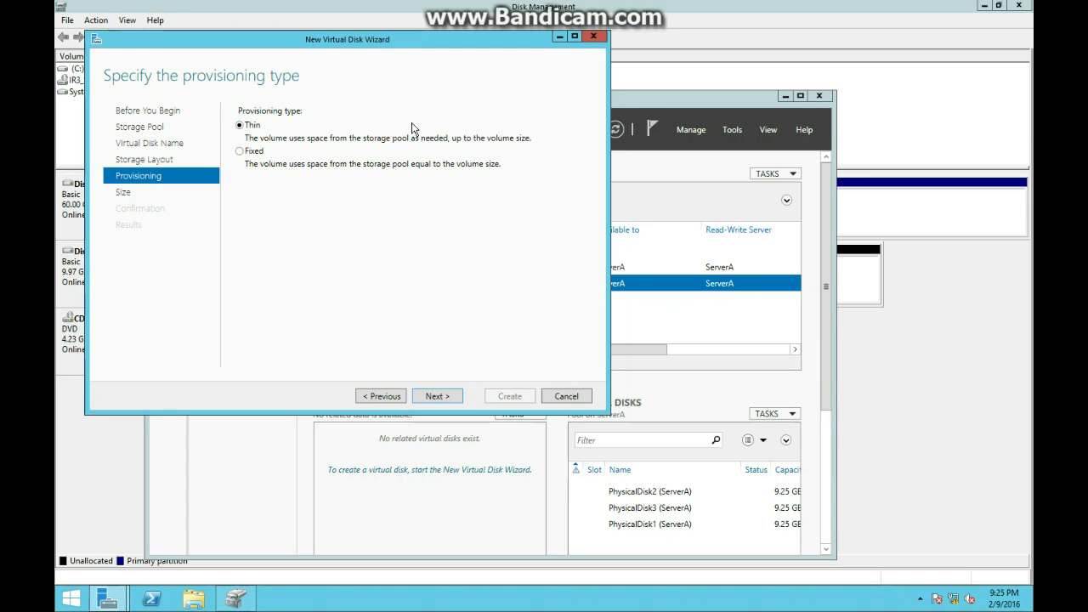
{"action": "left_click", "coordinate": [430, 397]}
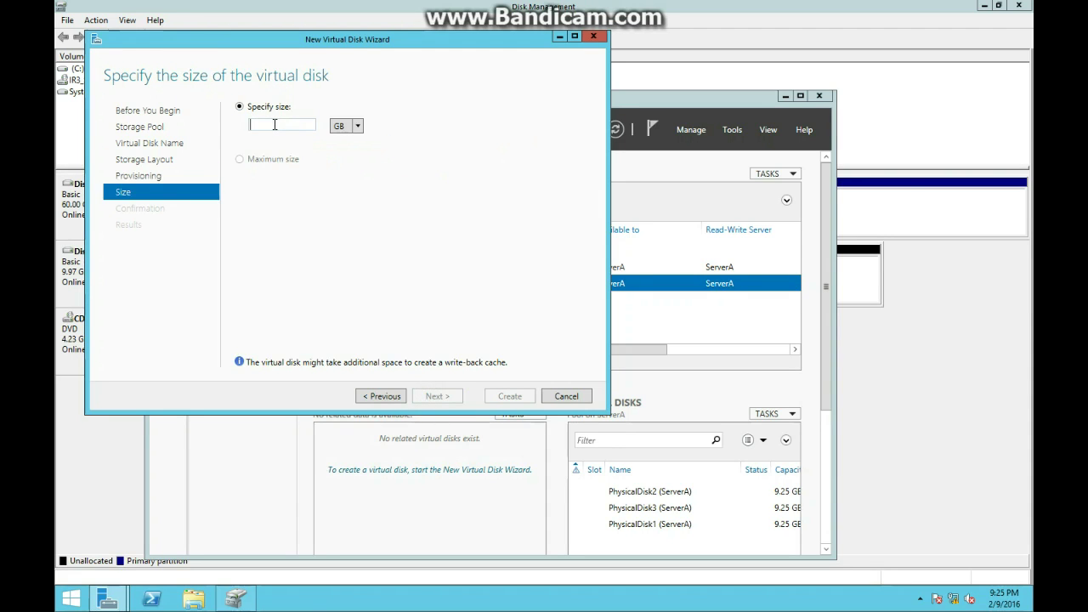
{"action": "type", "text": "5"}
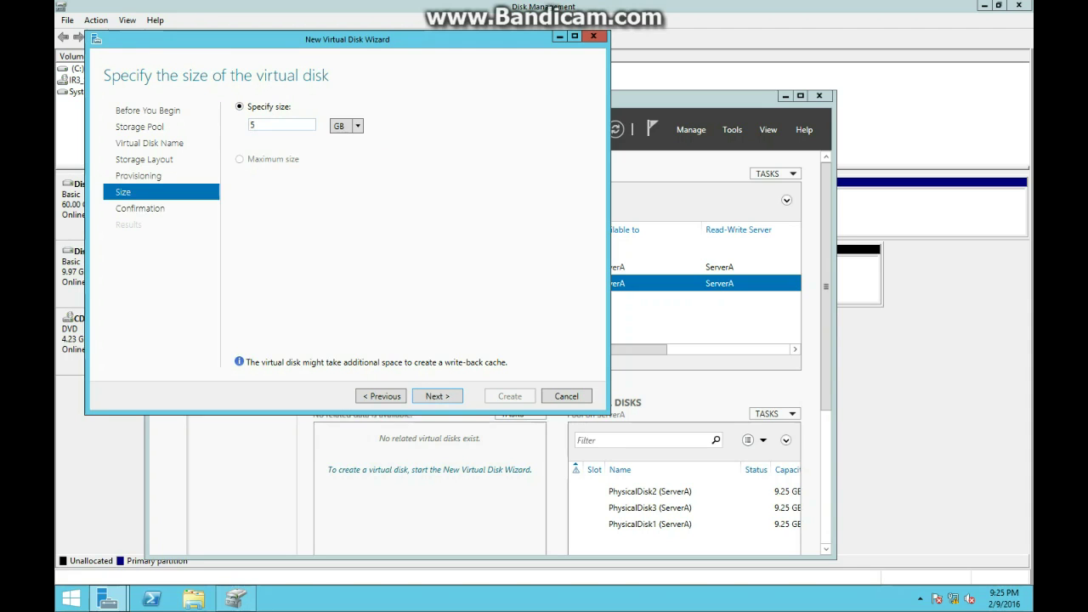
{"action": "left_click", "coordinate": [438, 396]}
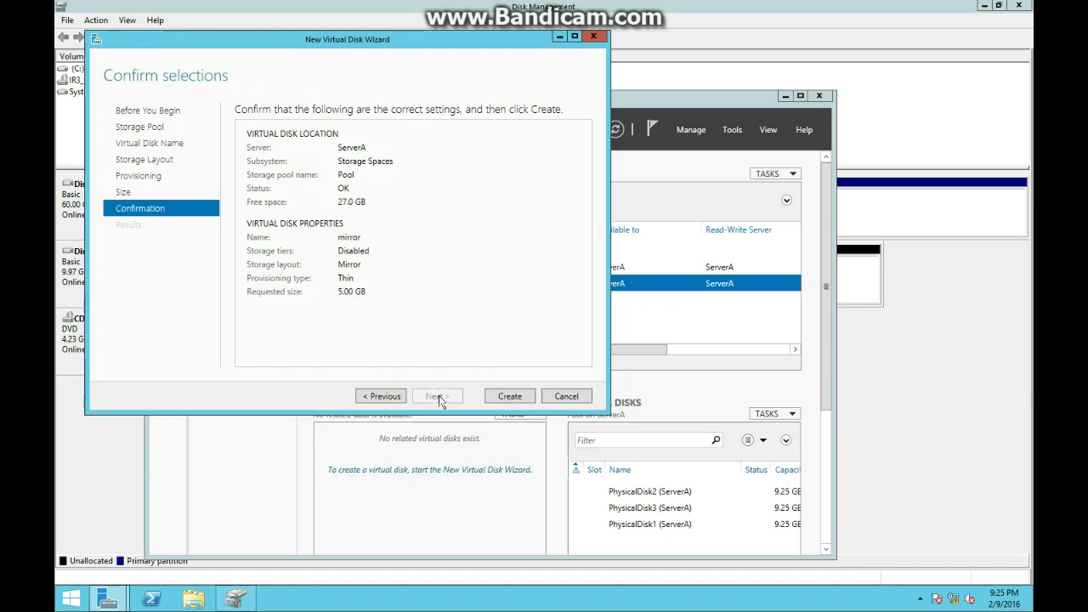
{"action": "left_click", "coordinate": [506, 400]}
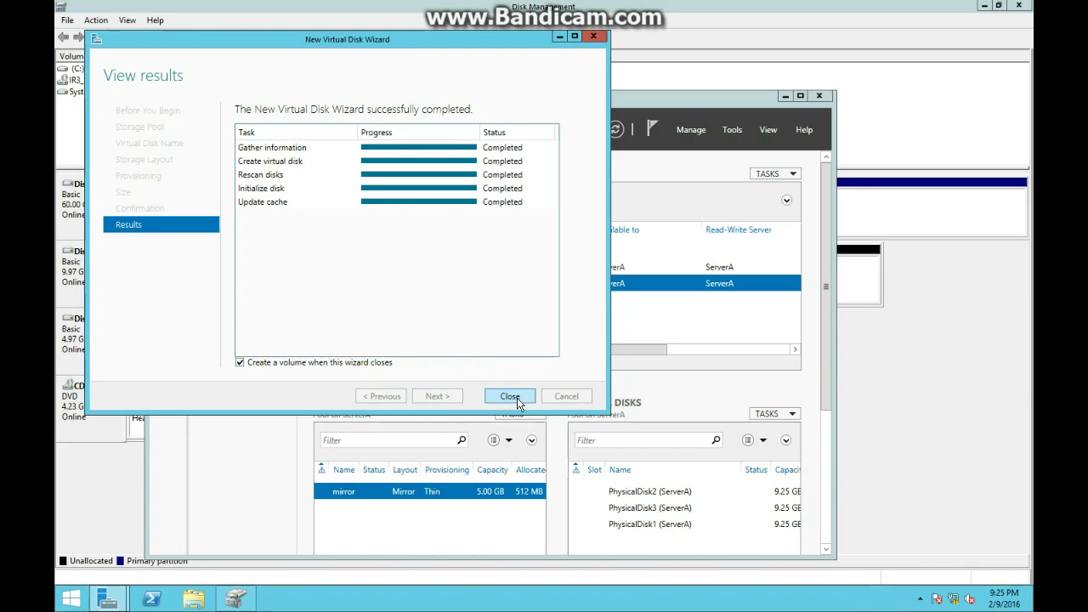
Set up a new volume on the mirror virtual disk with size 4.97 GB, drive letter E and default NTFS settings
{"action": "left_click", "coordinate": [510, 396]}
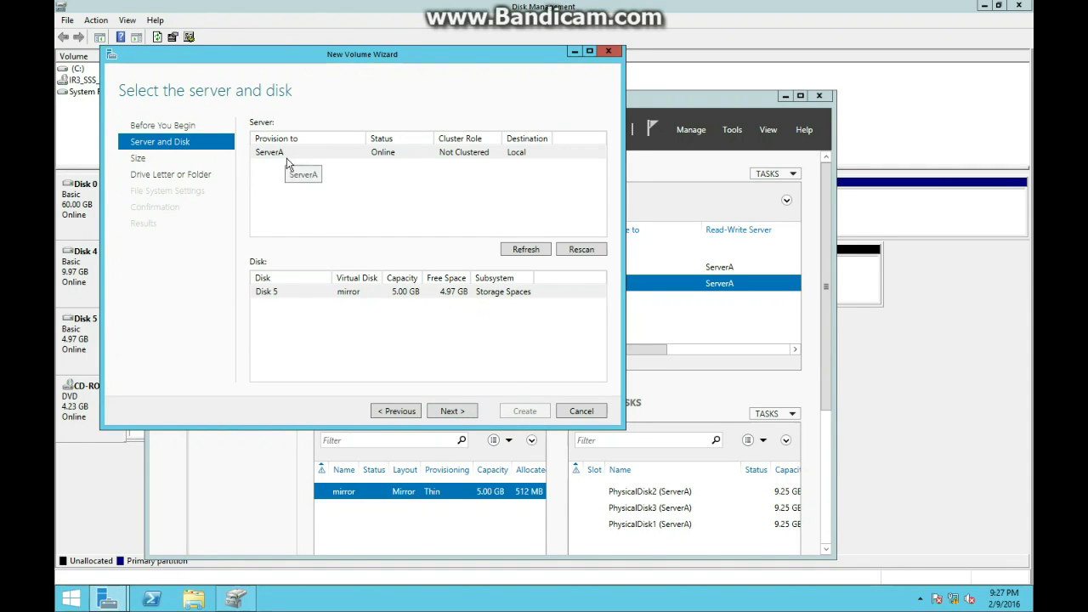
{"action": "left_click", "coordinate": [452, 410]}
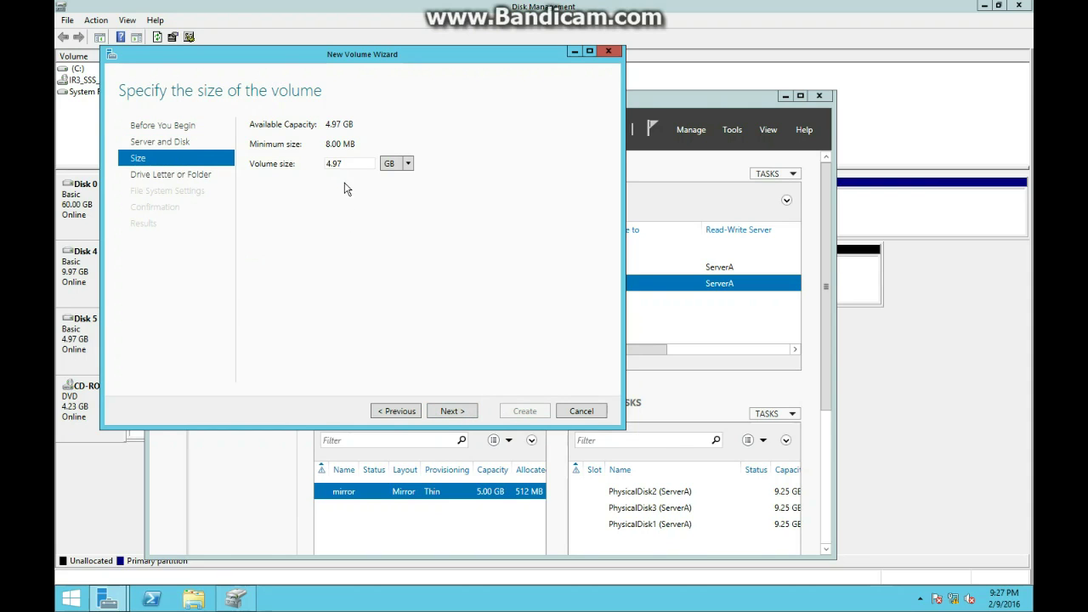
{"action": "left_click_drag", "start_coordinate": [357, 163], "coordinate": [311, 164]}
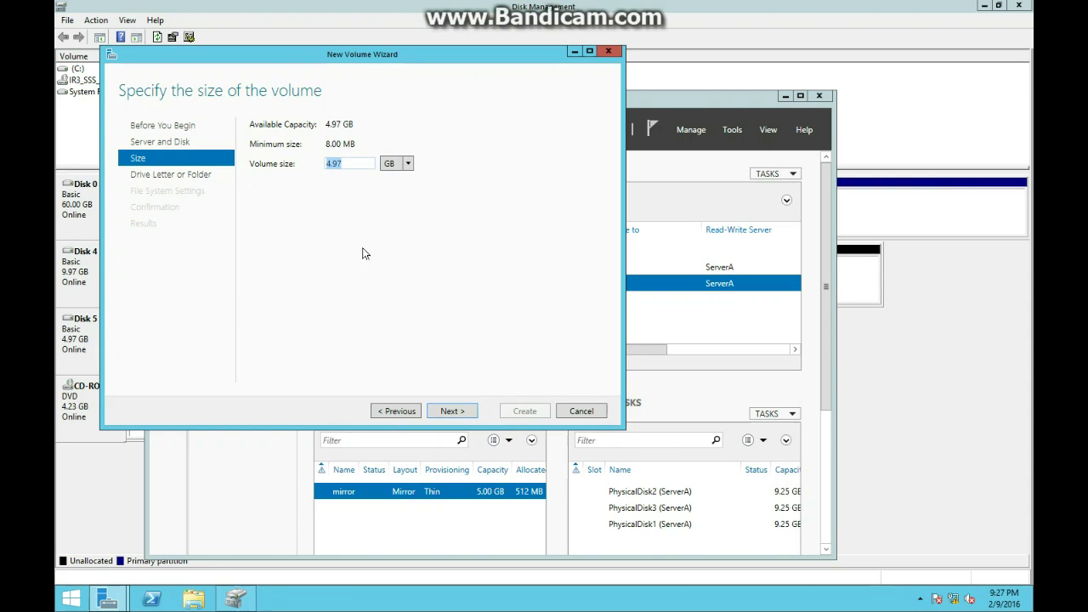
{"action": "left_click", "coordinate": [451, 410]}
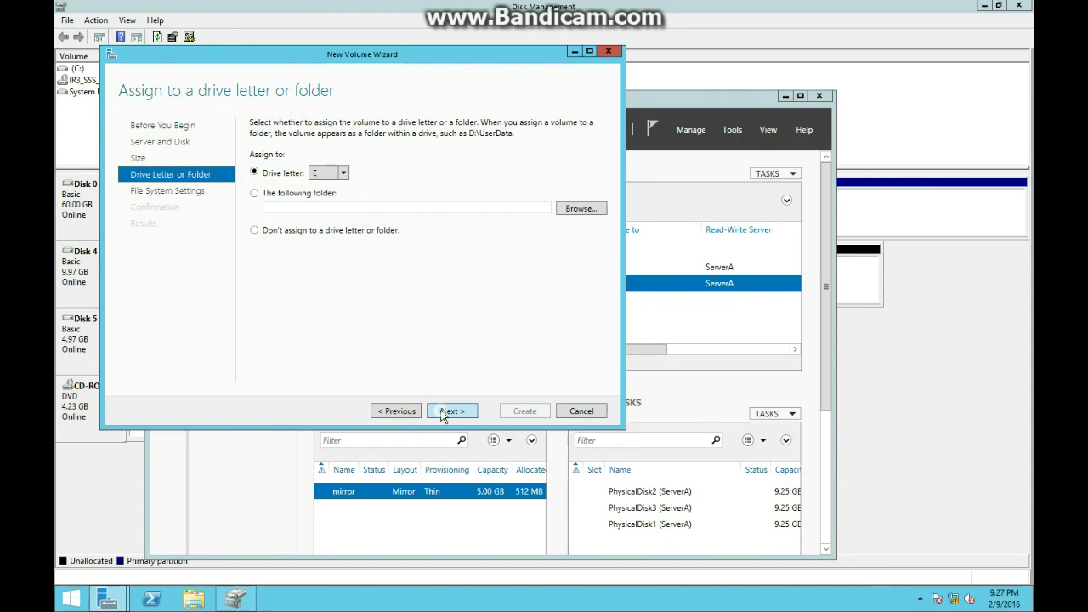
{"action": "left_click", "coordinate": [444, 412]}
{"action": "left_click", "coordinate": [441, 412]}
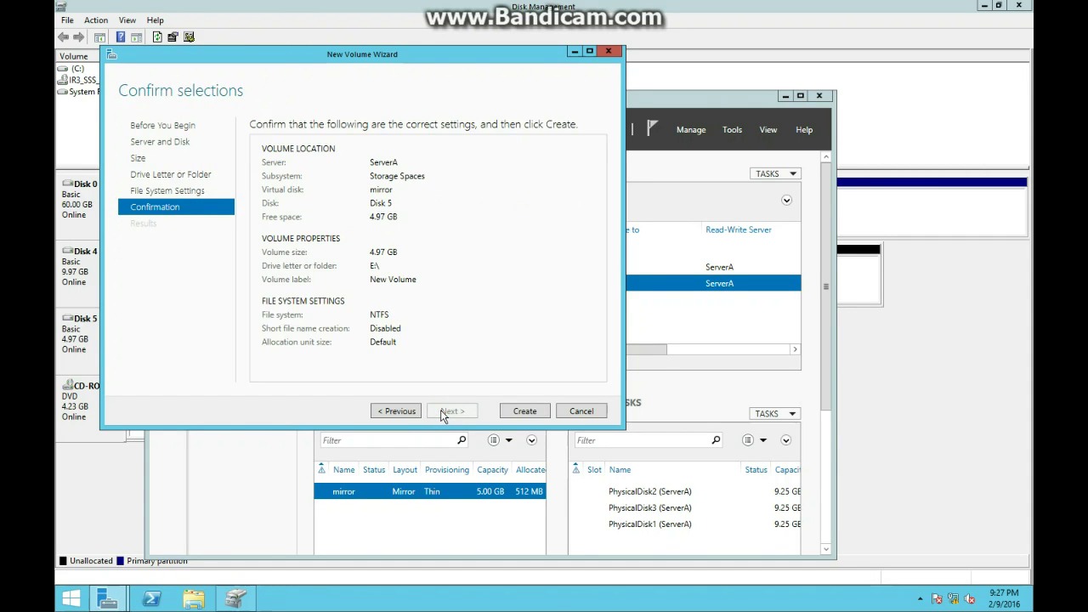
Create the configured volume and switch back to Disk Management
{"action": "left_click", "coordinate": [525, 411]}
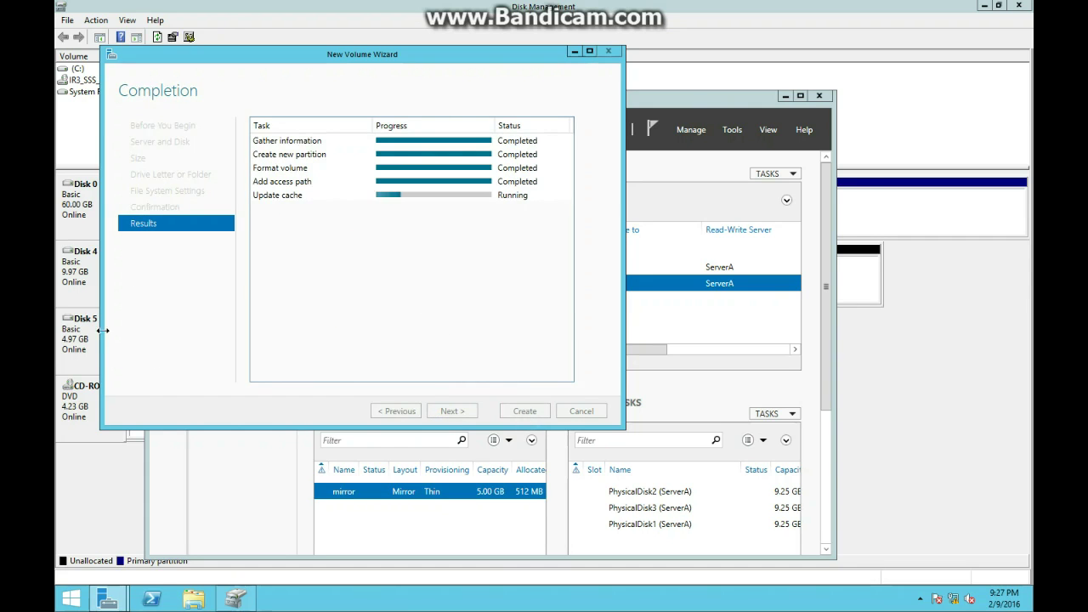
{"action": "left_click", "coordinate": [515, 412]}
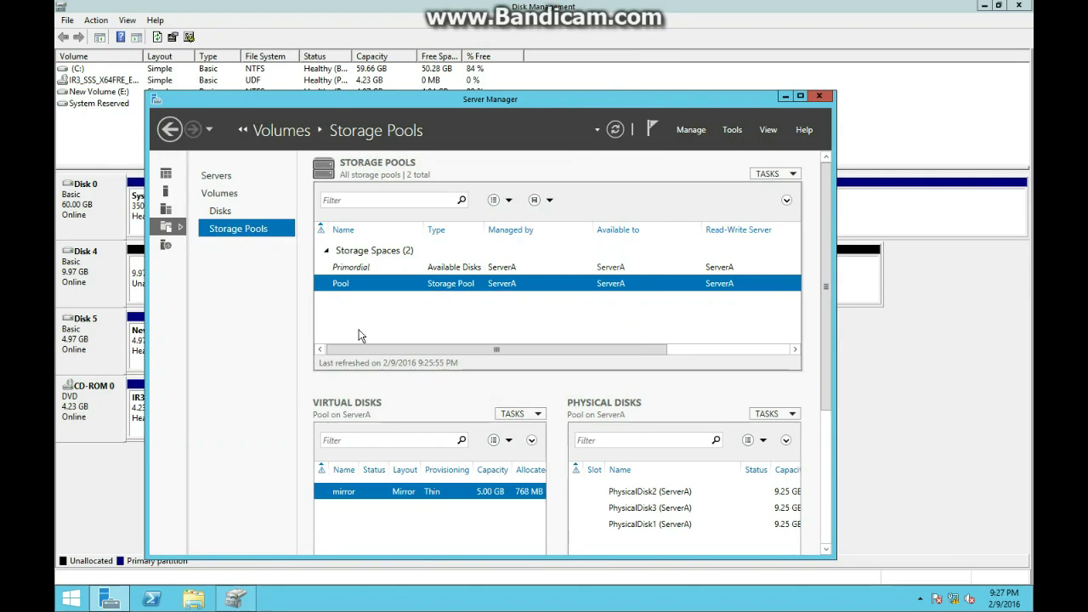
{"action": "left_click", "coordinate": [106, 478]}
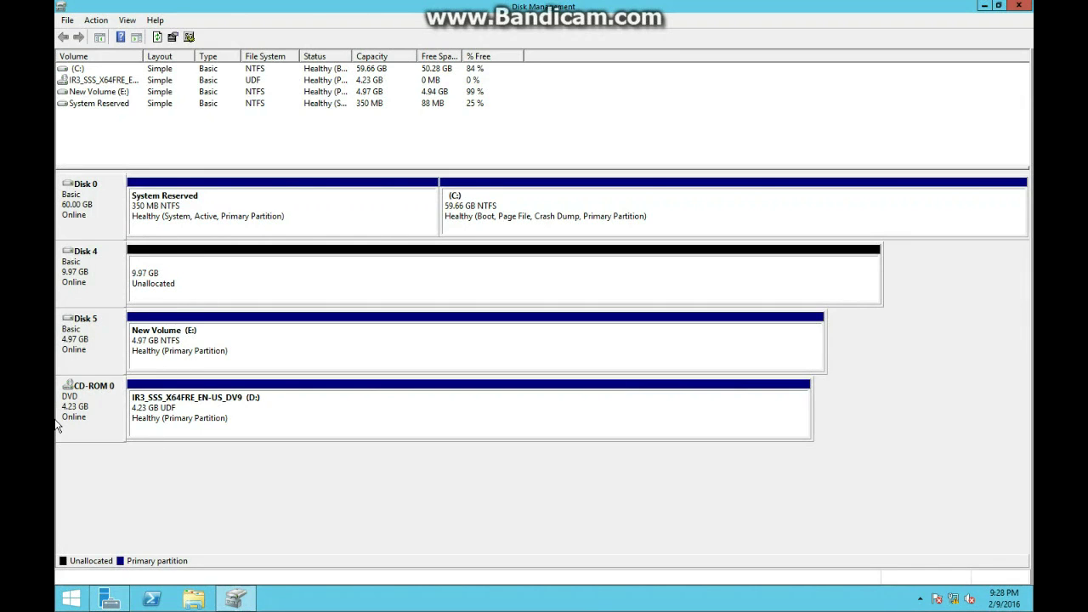
Switch to Server Manager and extend the mirror virtual disk to 10 GB
{"action": "left_click", "coordinate": [212, 340]}
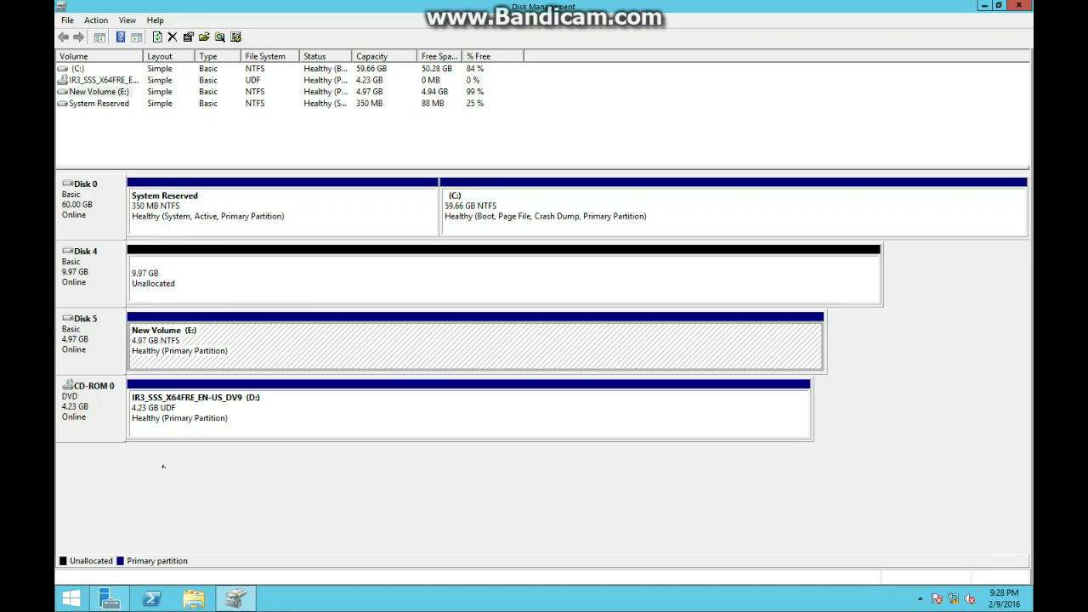
{"action": "left_click", "coordinate": [110, 598]}
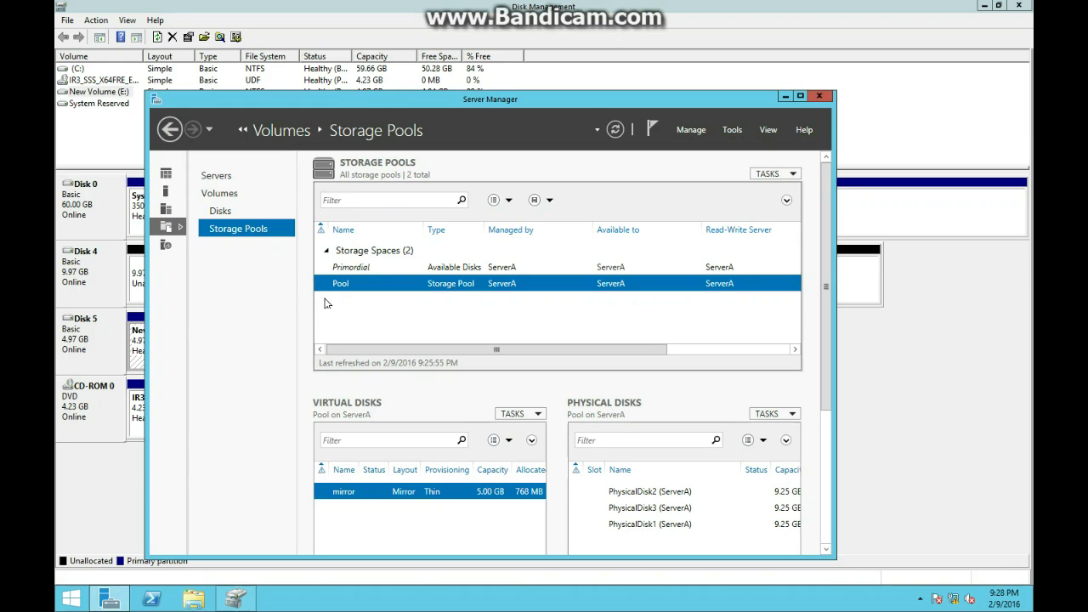
{"action": "right_click", "coordinate": [382, 501]}
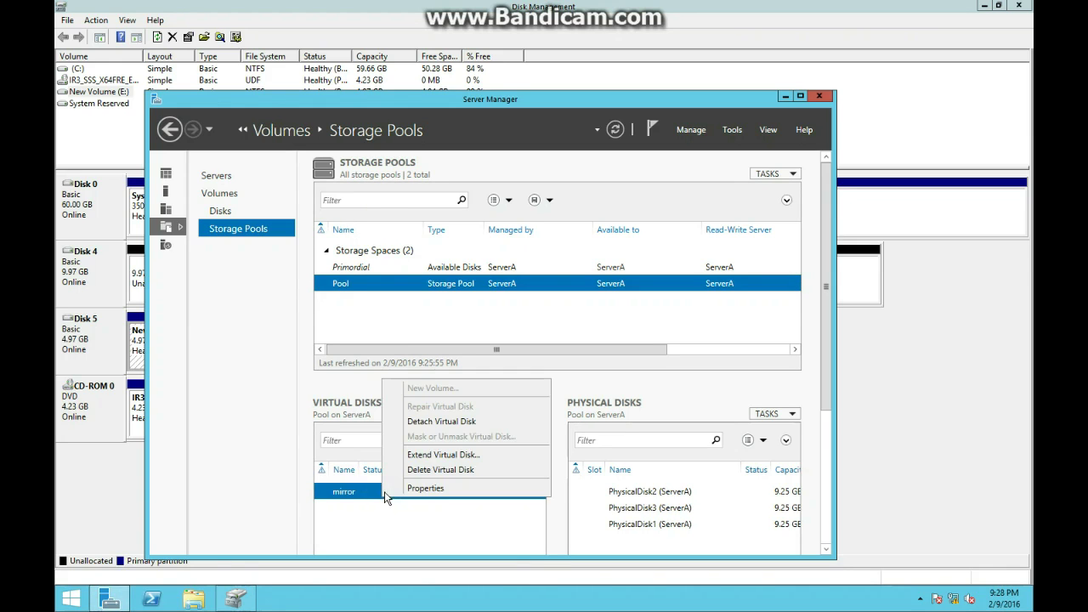
{"action": "left_click", "coordinate": [438, 454]}
{"action": "left_click", "coordinate": [372, 294]}
{"action": "type", "text": "1"}
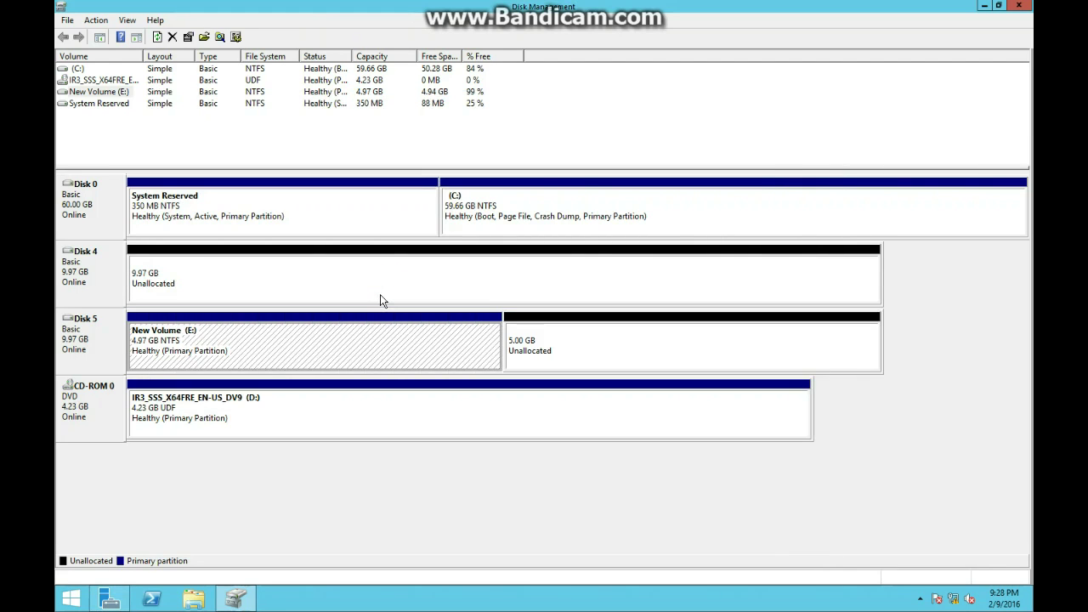
Return to Server Manager, widen the virtual disk list and review the mirror disk's general and health properties
{"action": "left_click", "coordinate": [111, 599]}
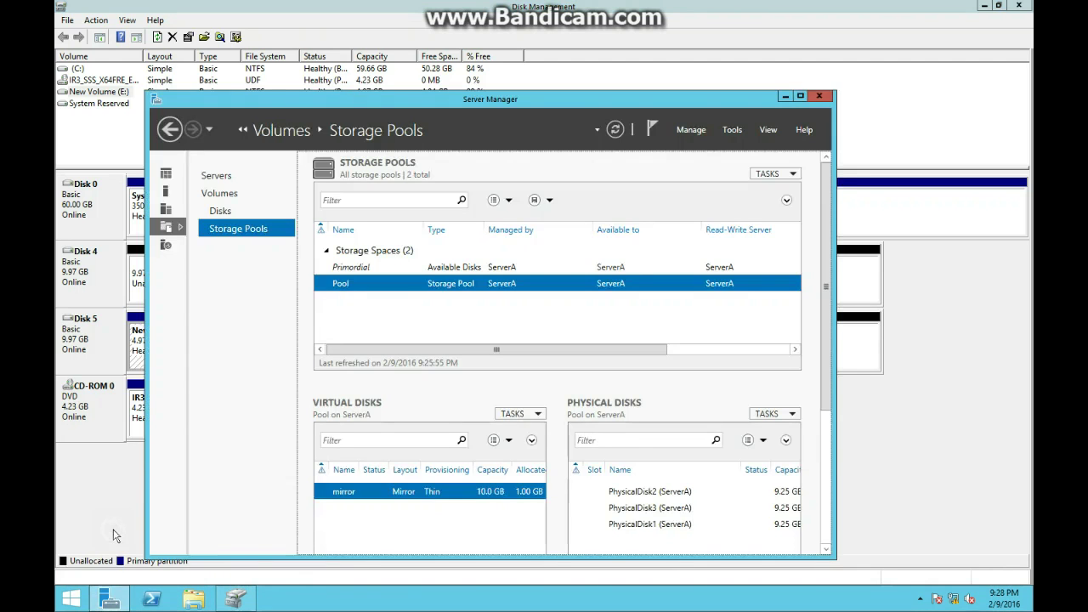
{"action": "left_click_drag", "start_coordinate": [551, 476], "coordinate": [605, 473]}
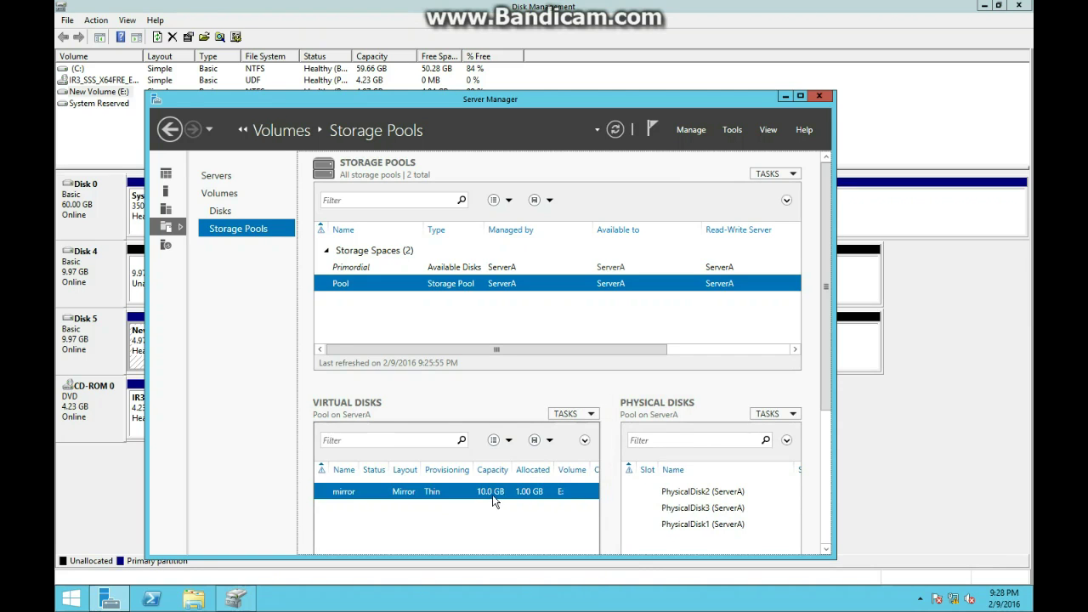
{"action": "right_click", "coordinate": [389, 495]}
{"action": "left_click", "coordinate": [398, 482]}
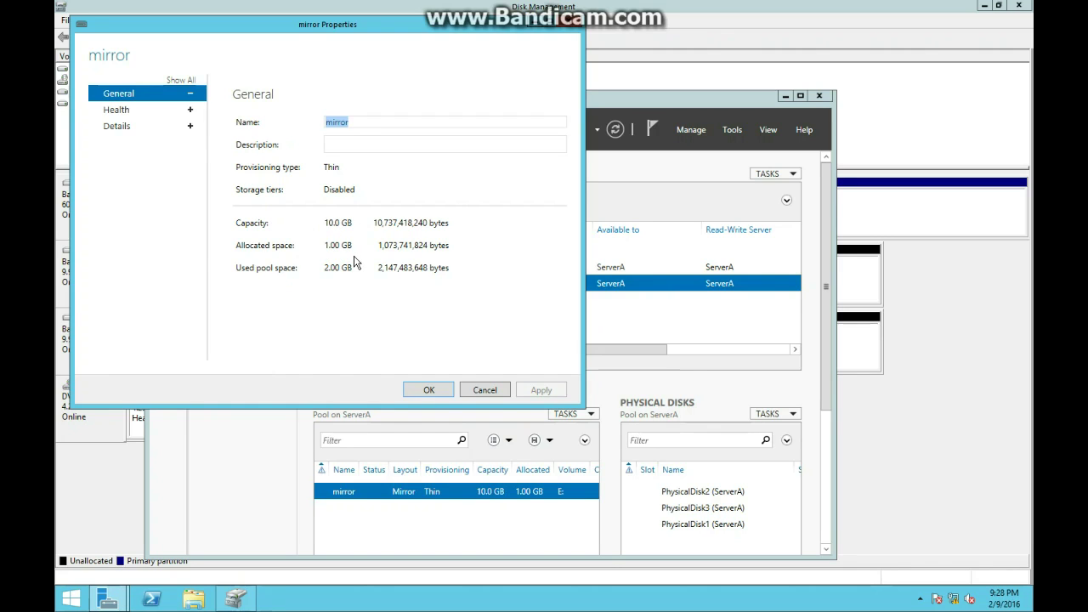
{"action": "left_click", "coordinate": [151, 110]}
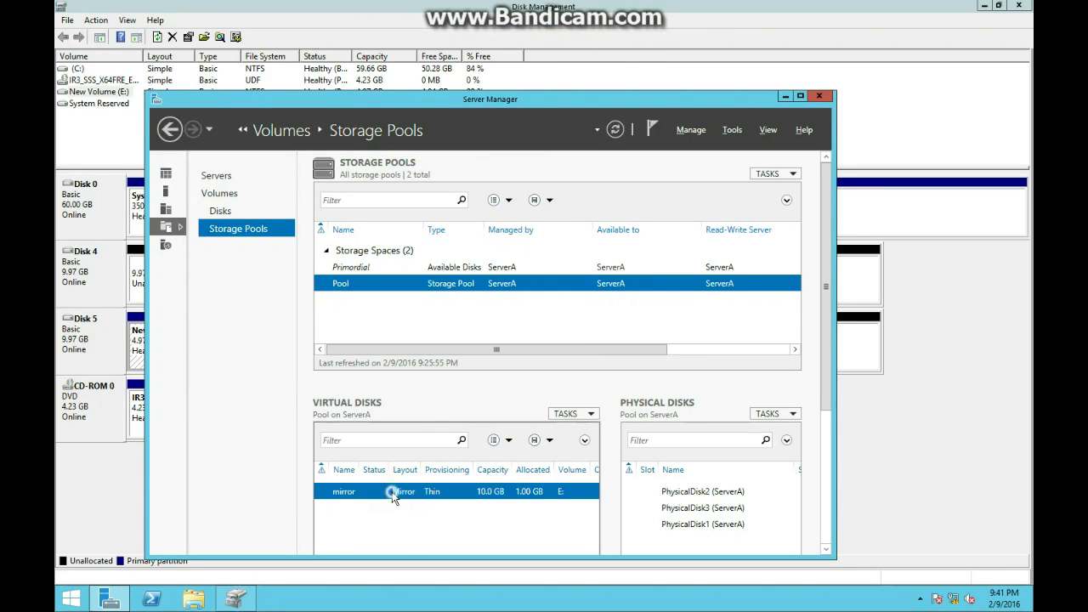
Try to delete the mirror virtual disk while its volume still exists
{"action": "right_click", "coordinate": [389, 490]}
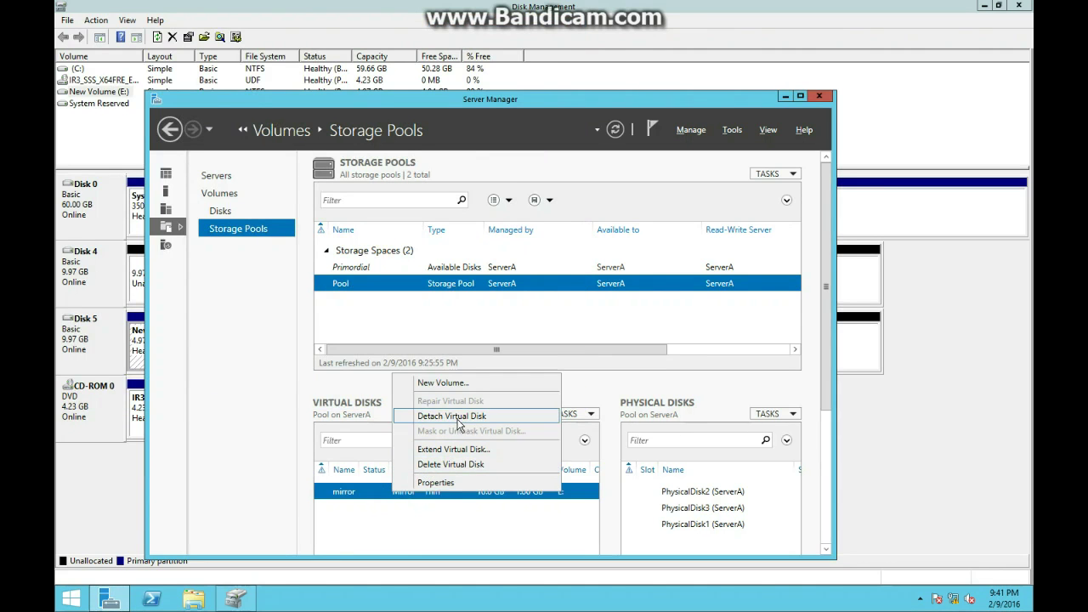
{"action": "left_click", "coordinate": [459, 465]}
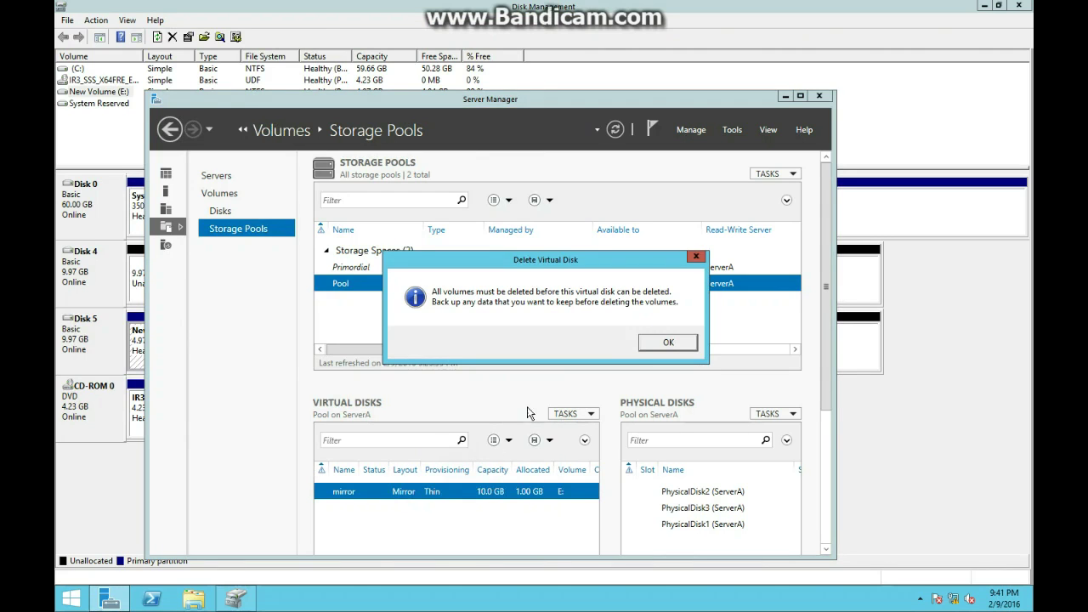
{"action": "left_click", "coordinate": [668, 344]}
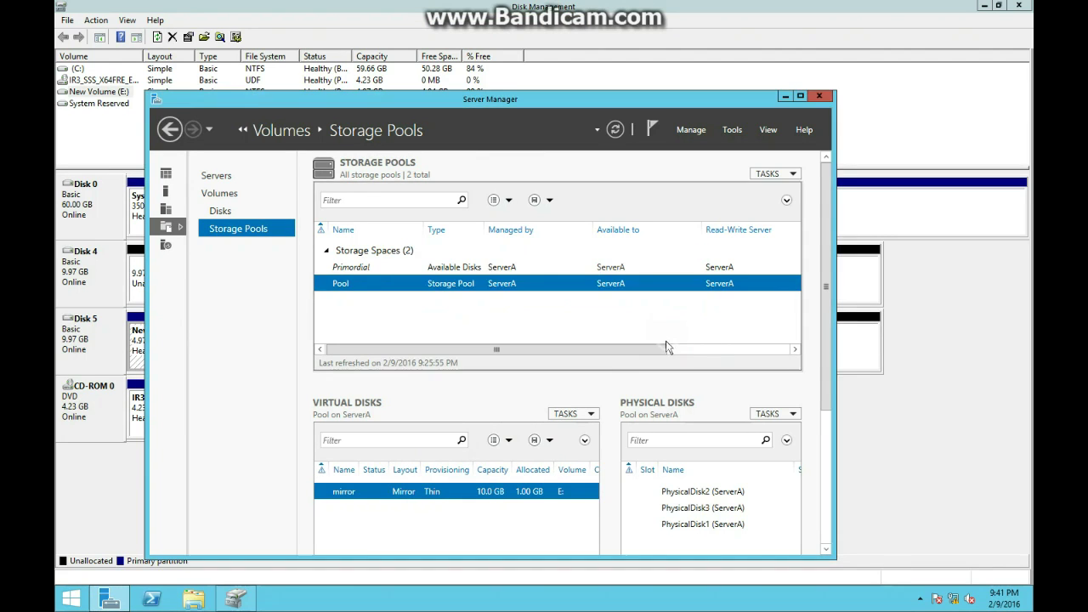
Detach the mirror virtual disk from the server
{"action": "right_click", "coordinate": [366, 491]}
{"action": "right_click", "coordinate": [410, 283]}
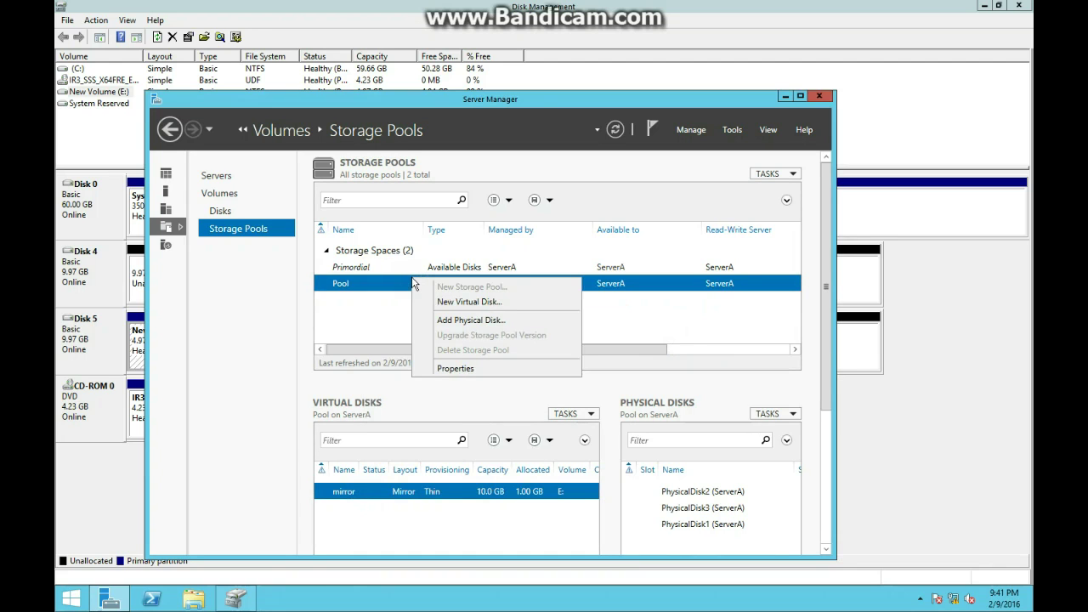
{"action": "right_click", "coordinate": [382, 499]}
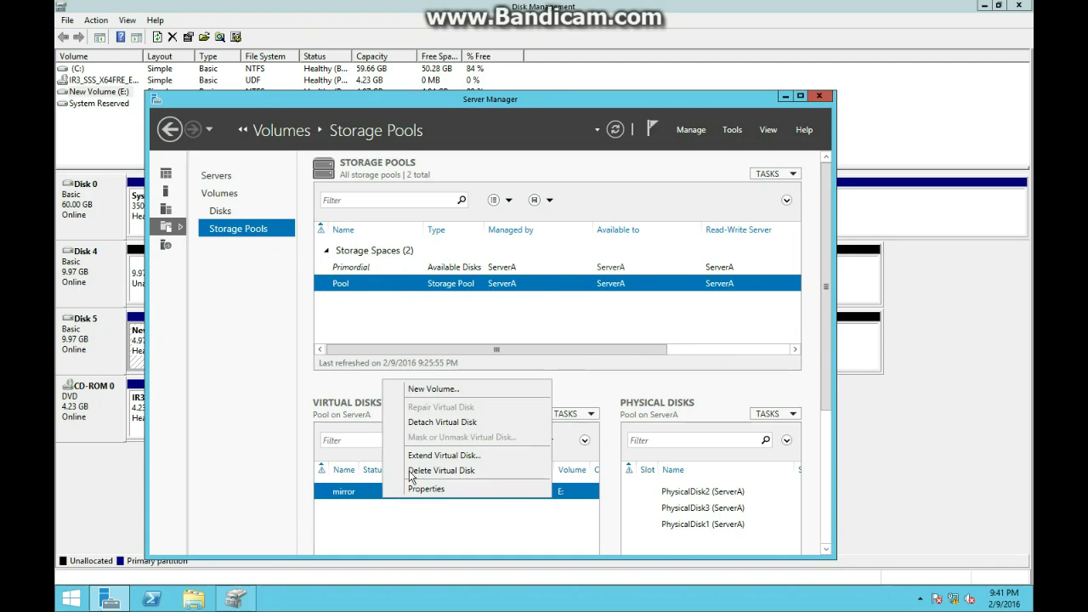
{"action": "left_click", "coordinate": [439, 425]}
{"action": "left_click", "coordinate": [601, 342]}
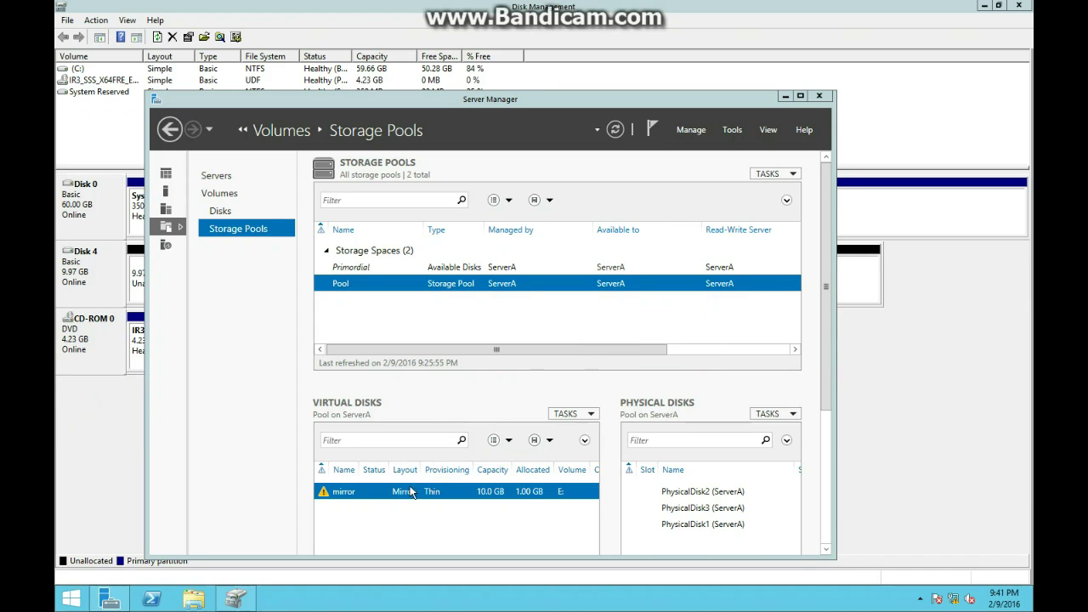
Delete the detached mirror virtual disk from the storage pool Pool
{"action": "right_click", "coordinate": [403, 497]}
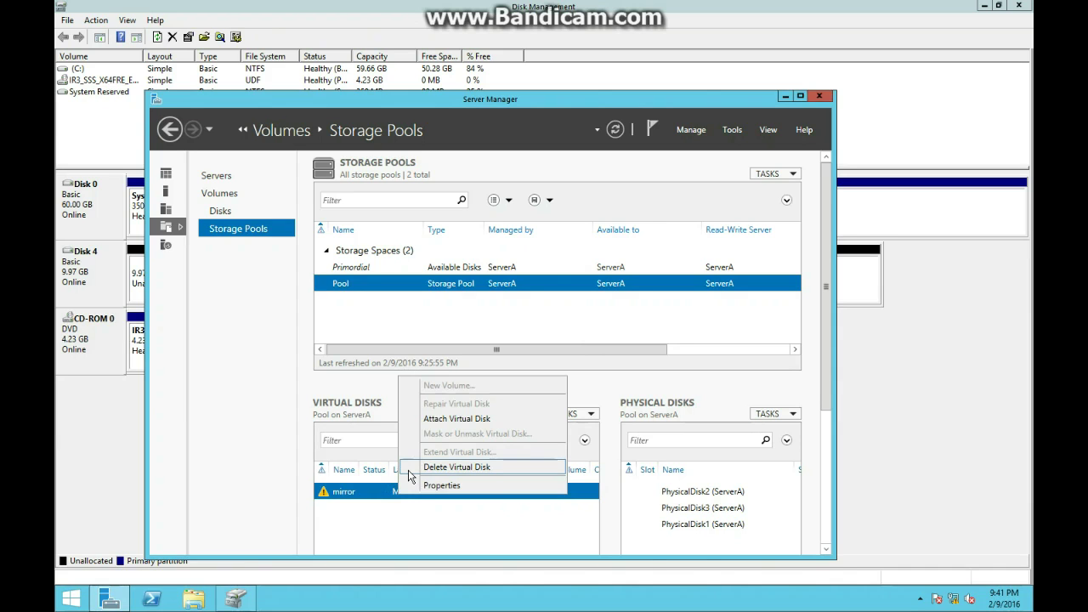
{"action": "left_click", "coordinate": [409, 469]}
{"action": "left_click", "coordinate": [599, 342]}
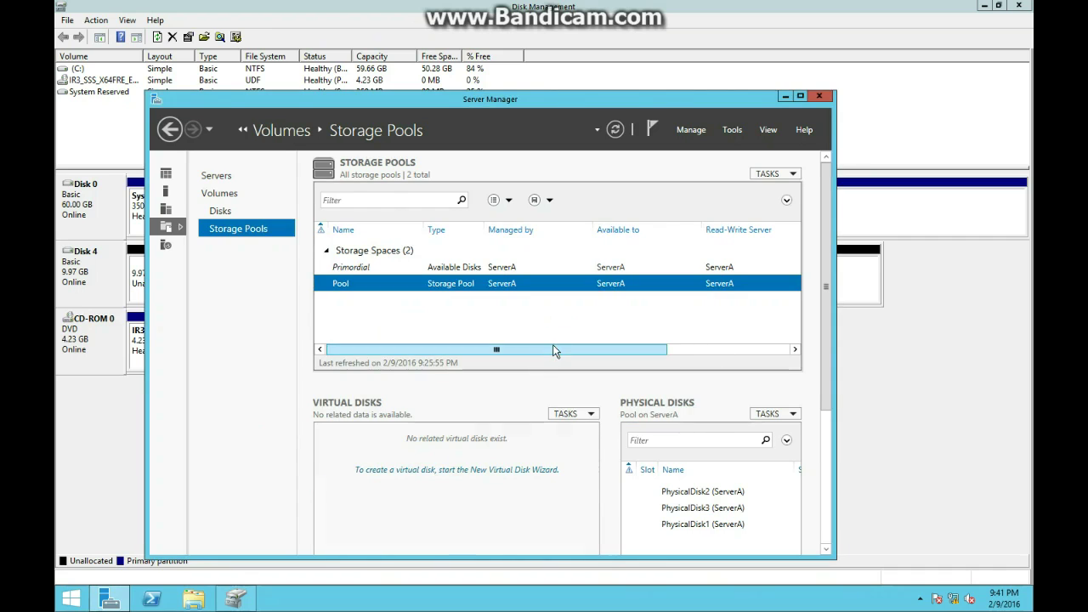
Start a new virtual disk in the storage pool Pool and name it parity
{"action": "right_click", "coordinate": [393, 291]}
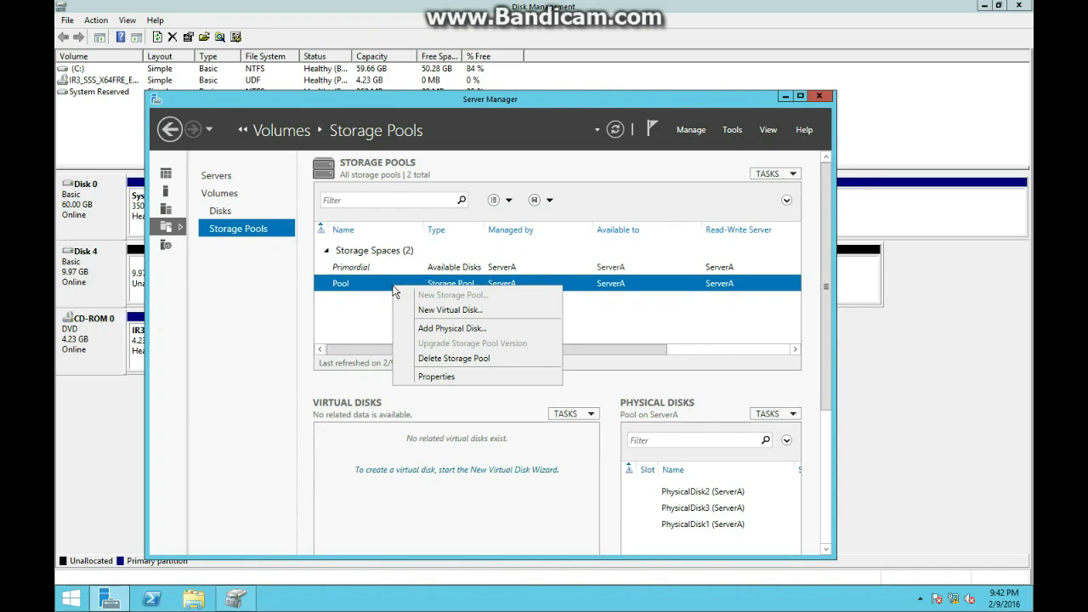
{"action": "left_click", "coordinate": [470, 312]}
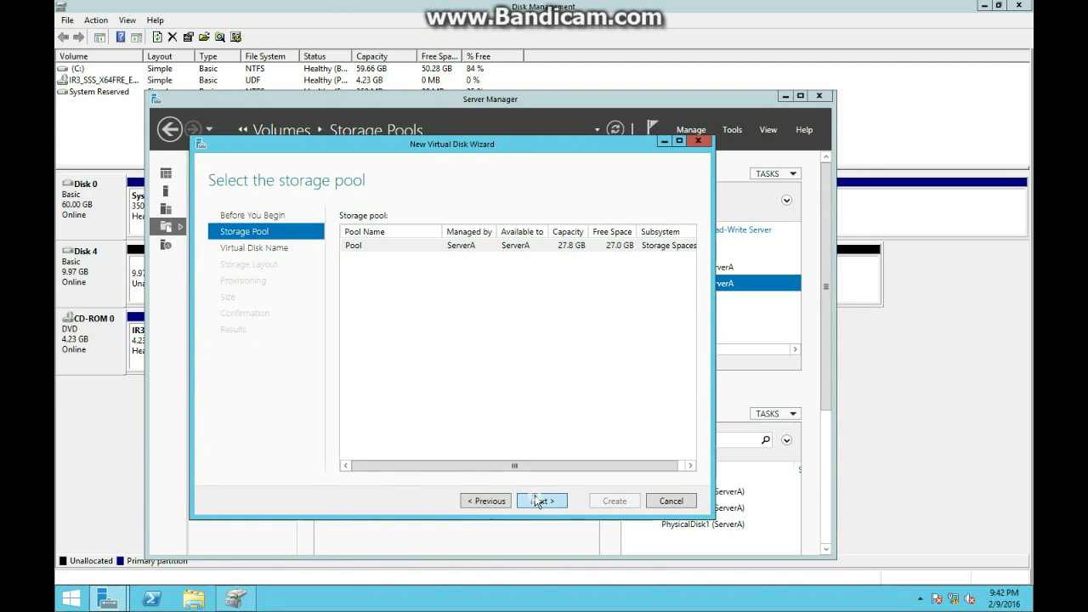
{"action": "left_click", "coordinate": [537, 500]}
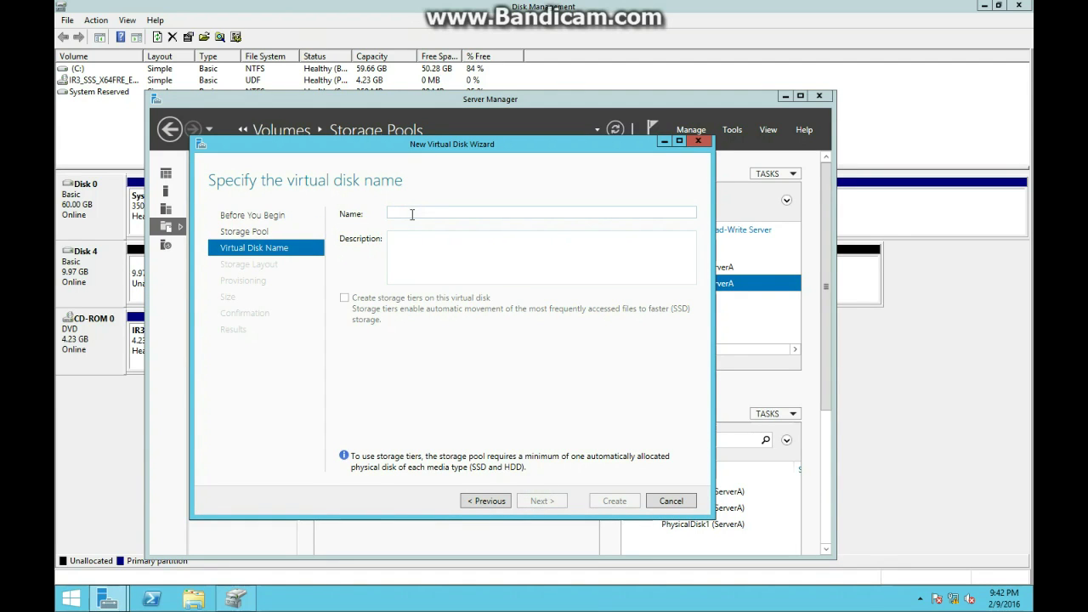
{"action": "type", "text": "parity"}
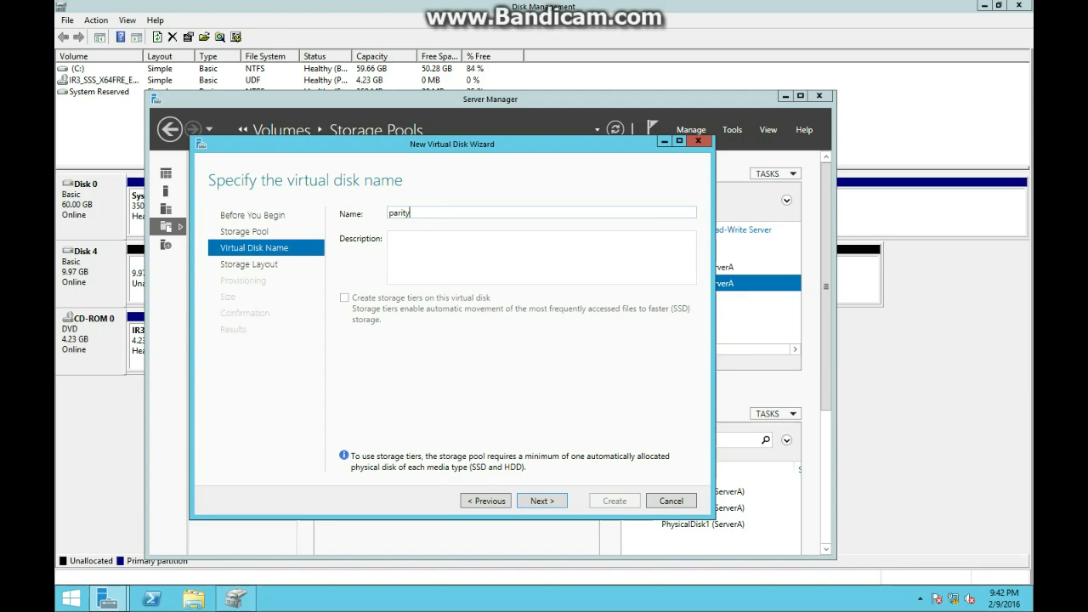
{"action": "left_click", "coordinate": [555, 502]}
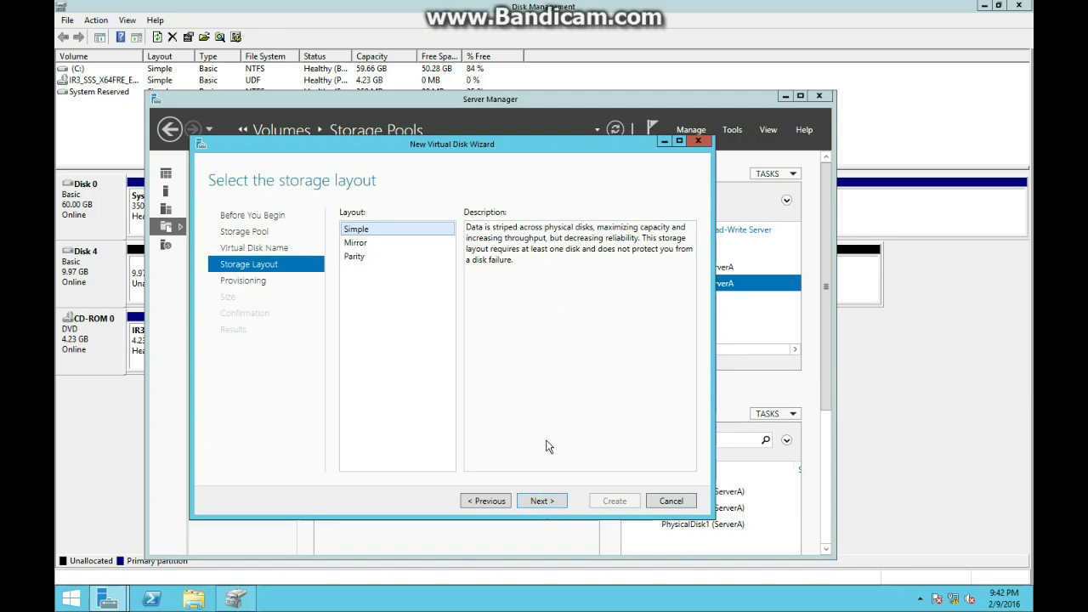
Create the virtual disk with the Parity layout, Thin provisioning and a size of 5 GB, continuing to volume creation
{"action": "left_click", "coordinate": [357, 257]}
{"action": "left_click", "coordinate": [527, 500]}
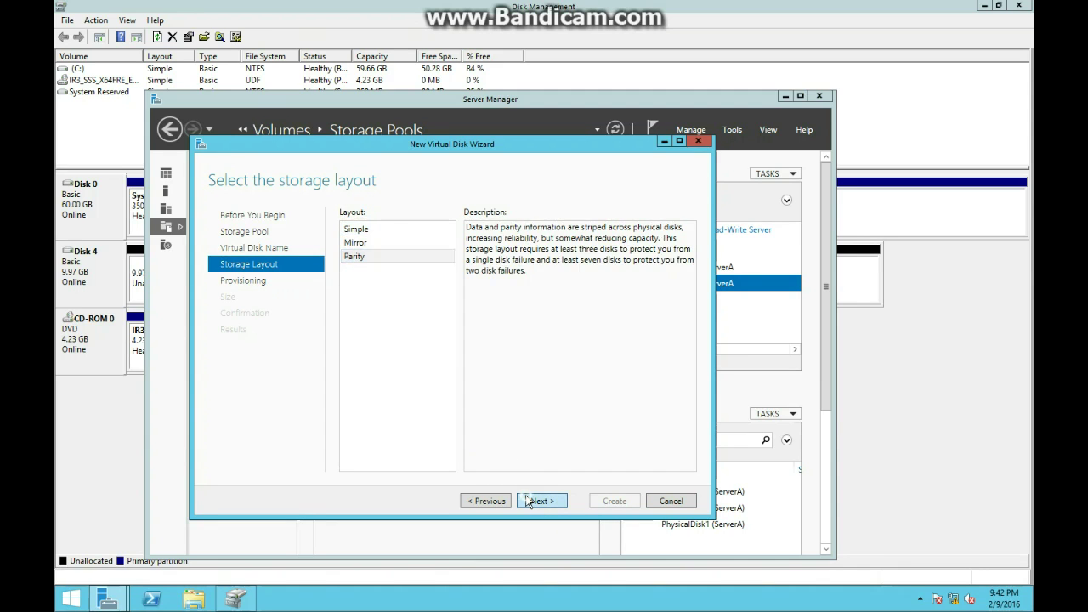
{"action": "left_click", "coordinate": [360, 241]}
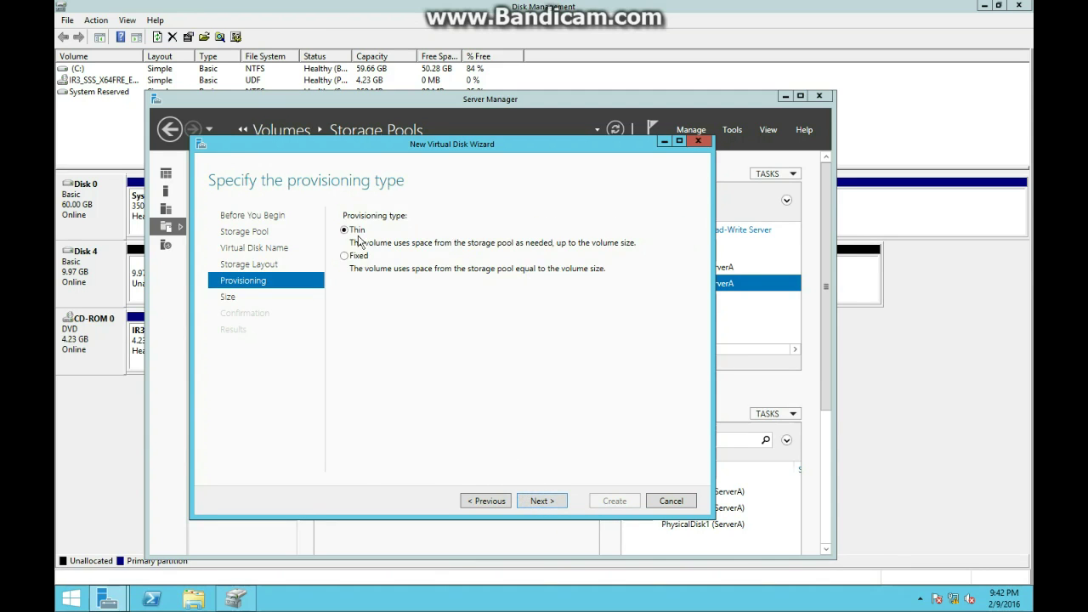
{"action": "left_click", "coordinate": [541, 500]}
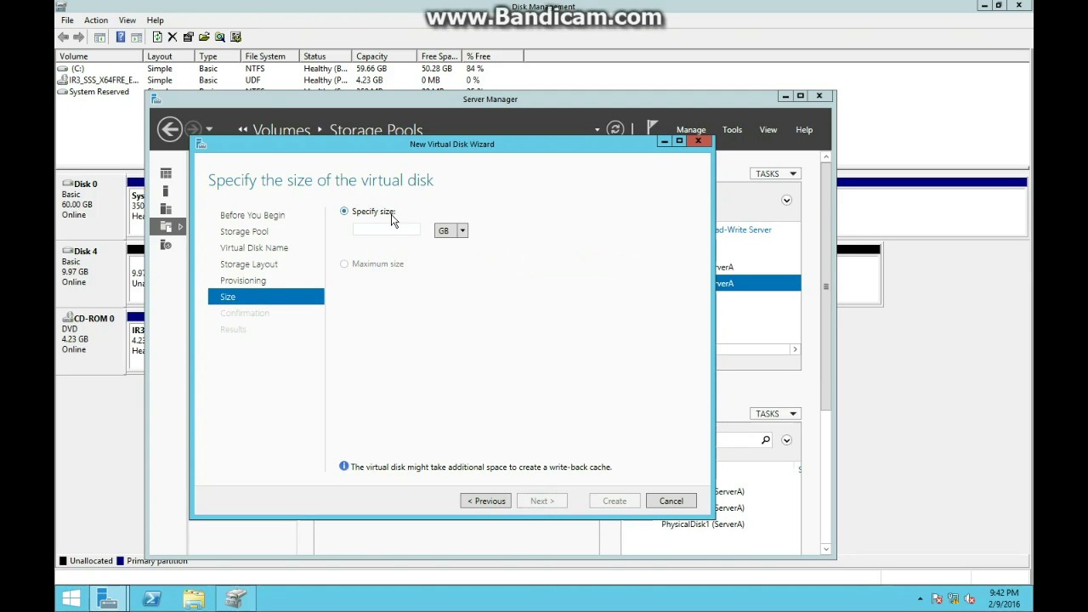
{"action": "type", "text": "5"}
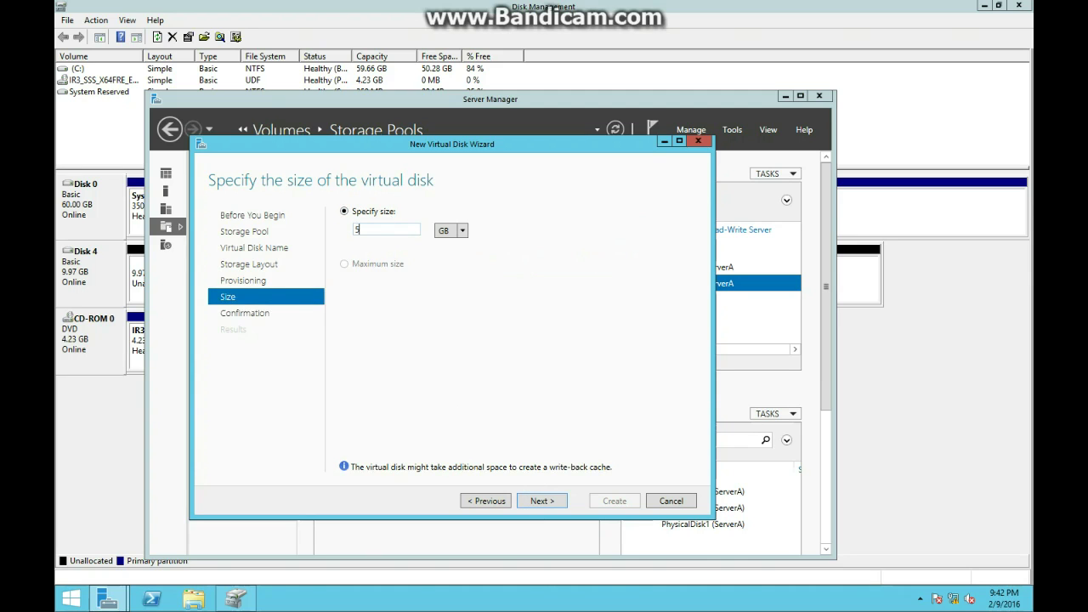
{"action": "left_click", "coordinate": [527, 500]}
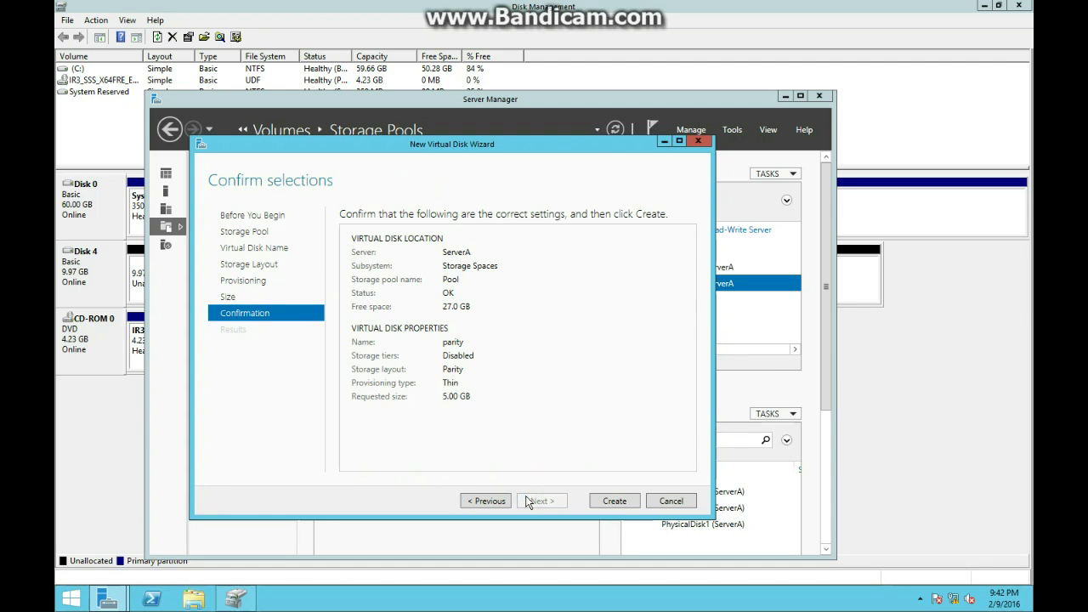
{"action": "left_click", "coordinate": [621, 501]}
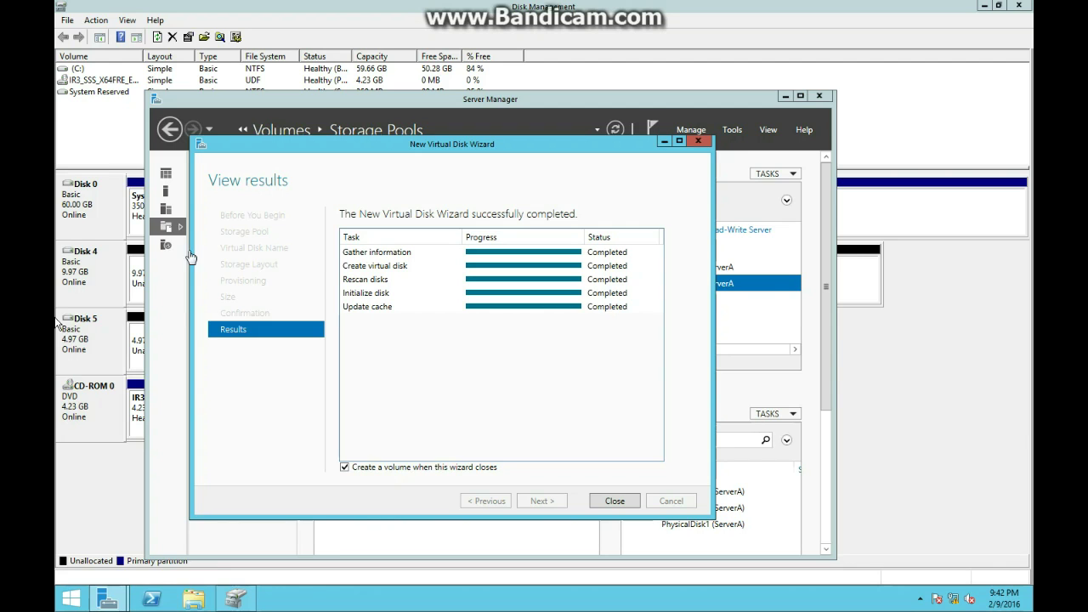
{"action": "left_click", "coordinate": [612, 503]}
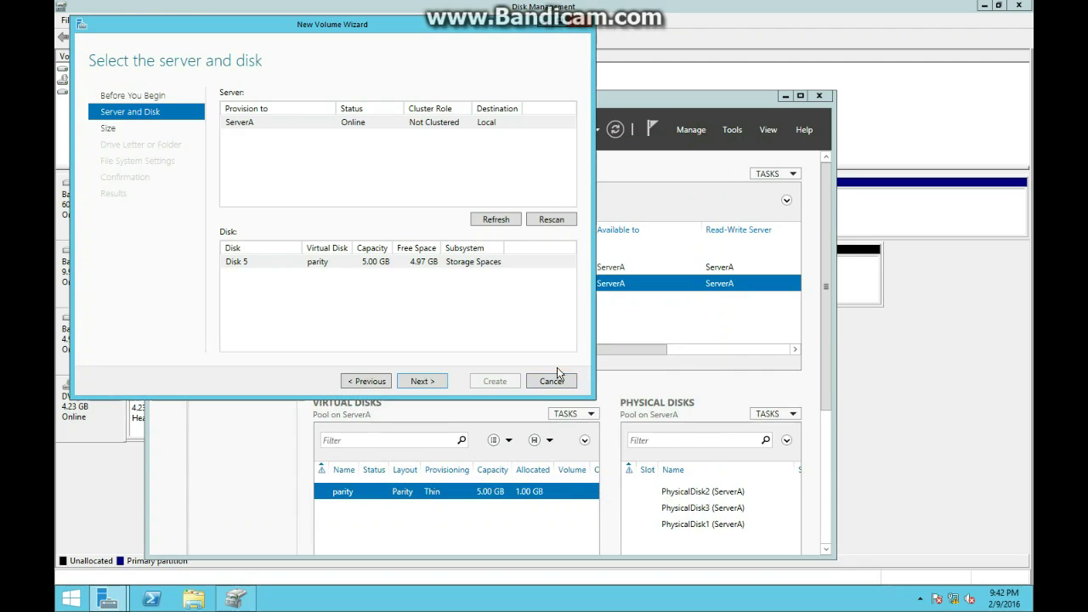
Create a 4.97 GB volume on the parity virtual disk with drive letter E and default NTFS settings
{"action": "left_click", "coordinate": [421, 381]}
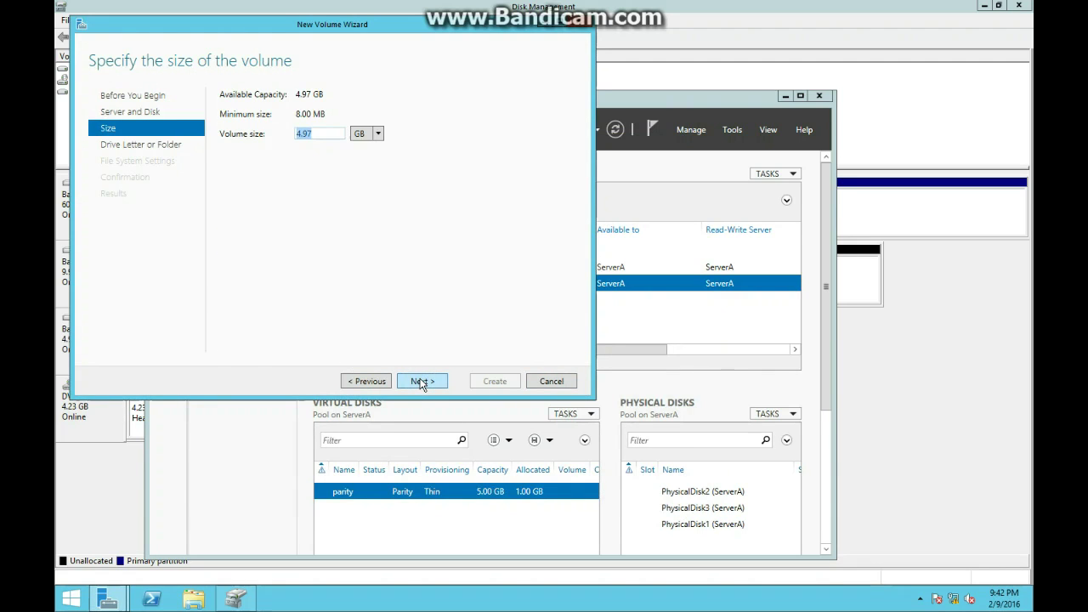
{"action": "left_click", "coordinate": [420, 381]}
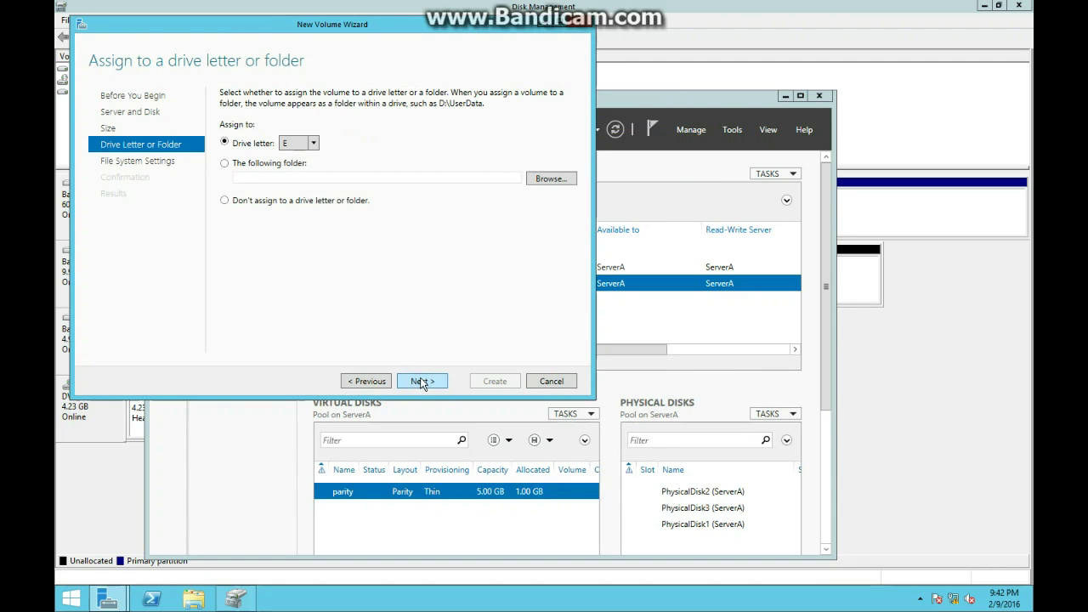
{"action": "left_click", "coordinate": [421, 381]}
{"action": "left_click", "coordinate": [420, 382]}
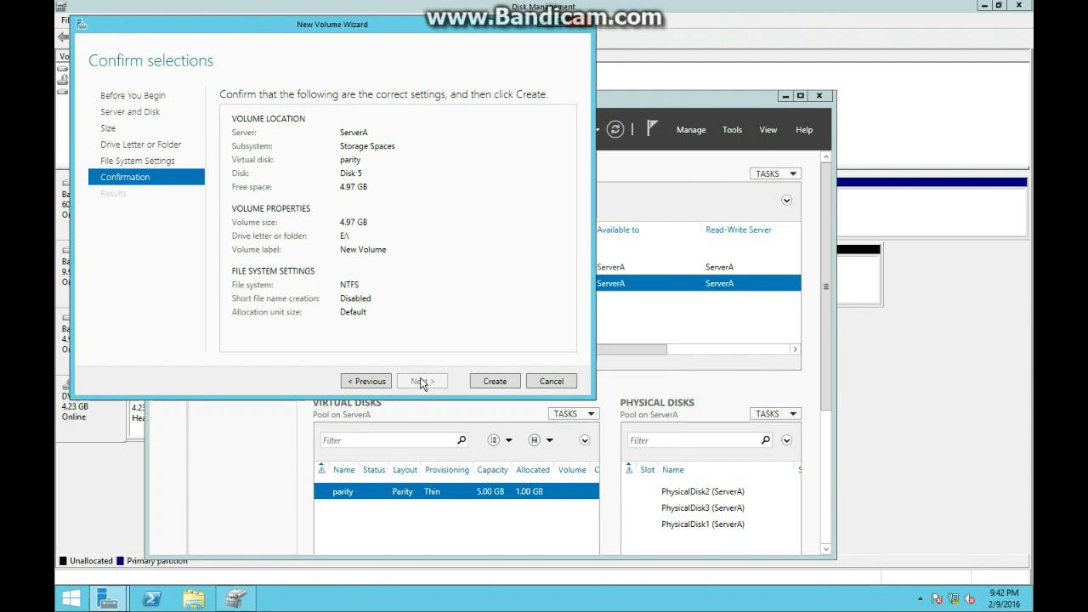
{"action": "left_click", "coordinate": [493, 383]}
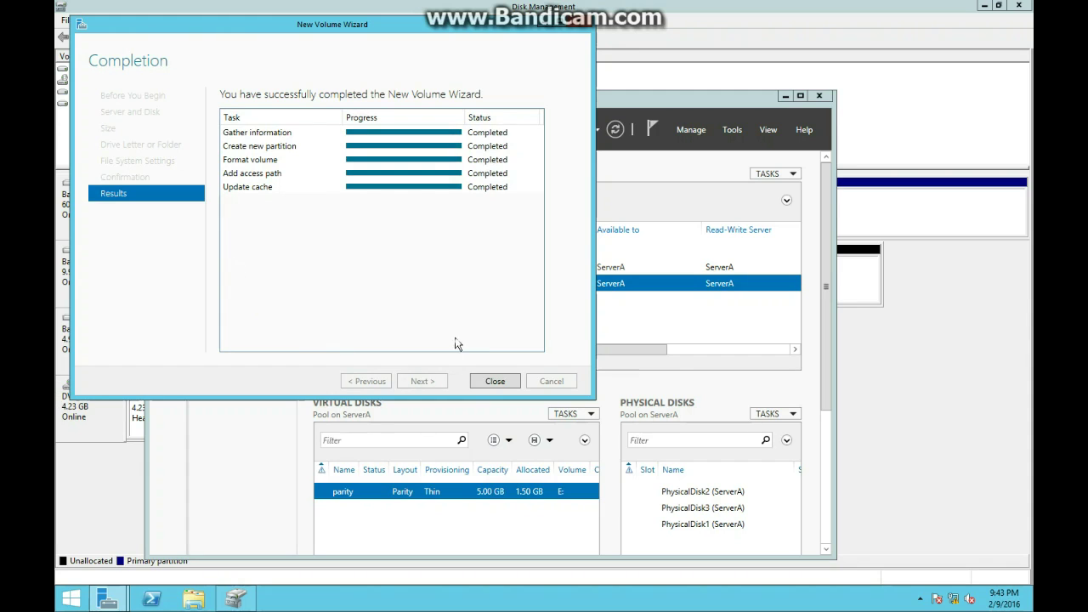
{"action": "left_click", "coordinate": [493, 382]}
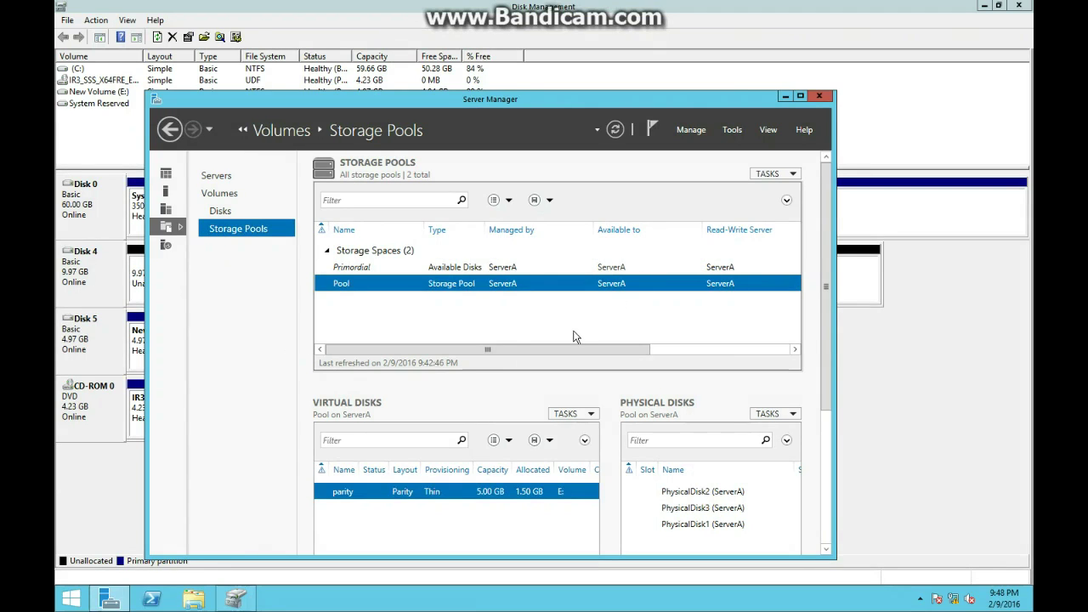
Extend the parity virtual disk in the storage pool Pool to 50 GB
{"action": "left_click_drag", "start_coordinate": [553, 349], "coordinate": [633, 350]}
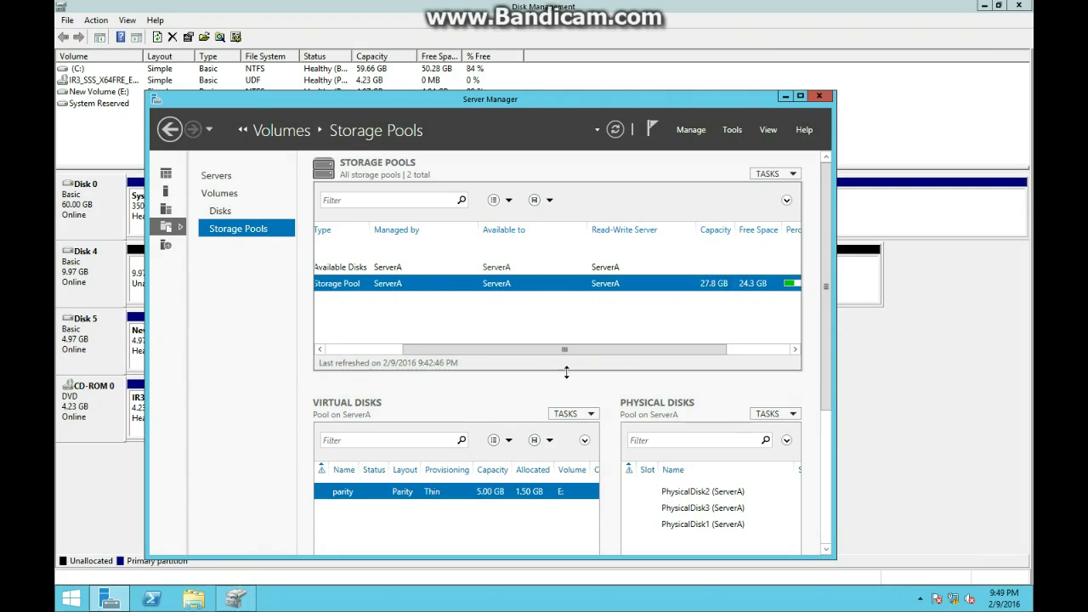
{"action": "right_click", "coordinate": [366, 490]}
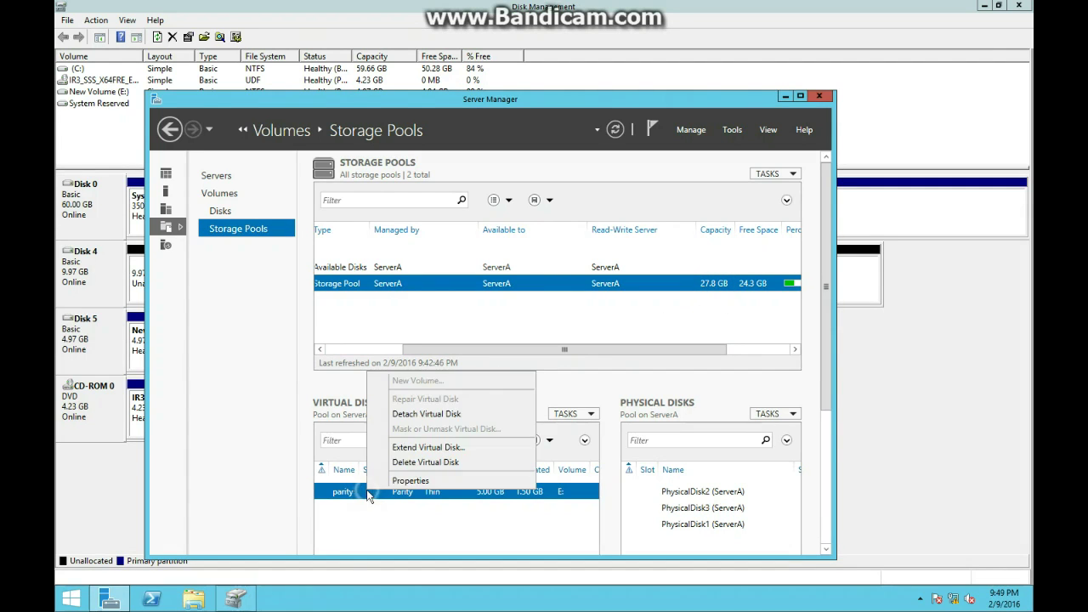
{"action": "left_click", "coordinate": [403, 451]}
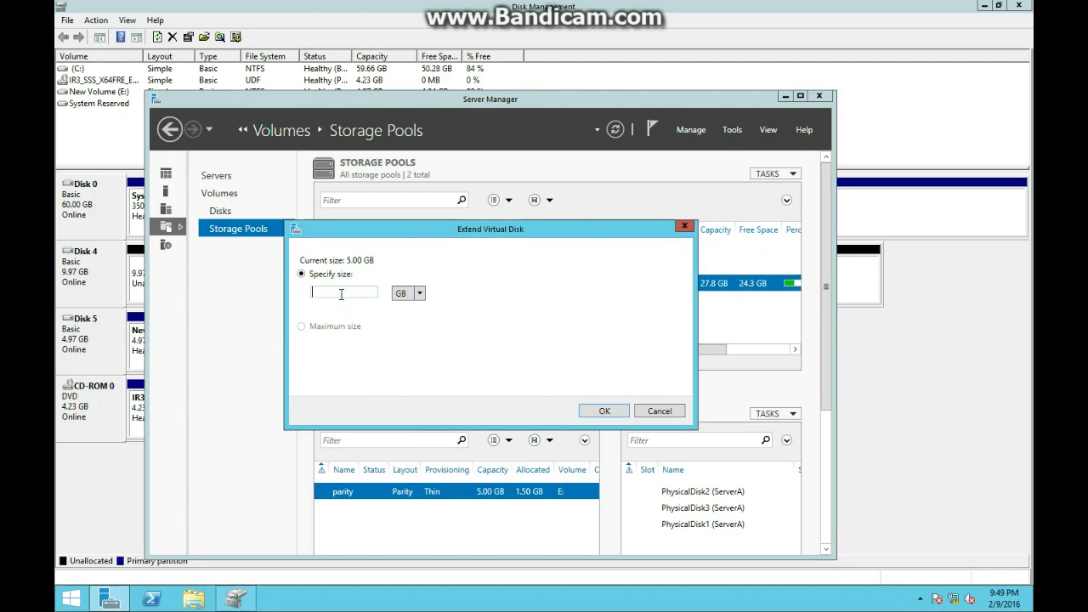
{"action": "type", "text": "50"}
{"action": "left_click", "coordinate": [595, 411]}
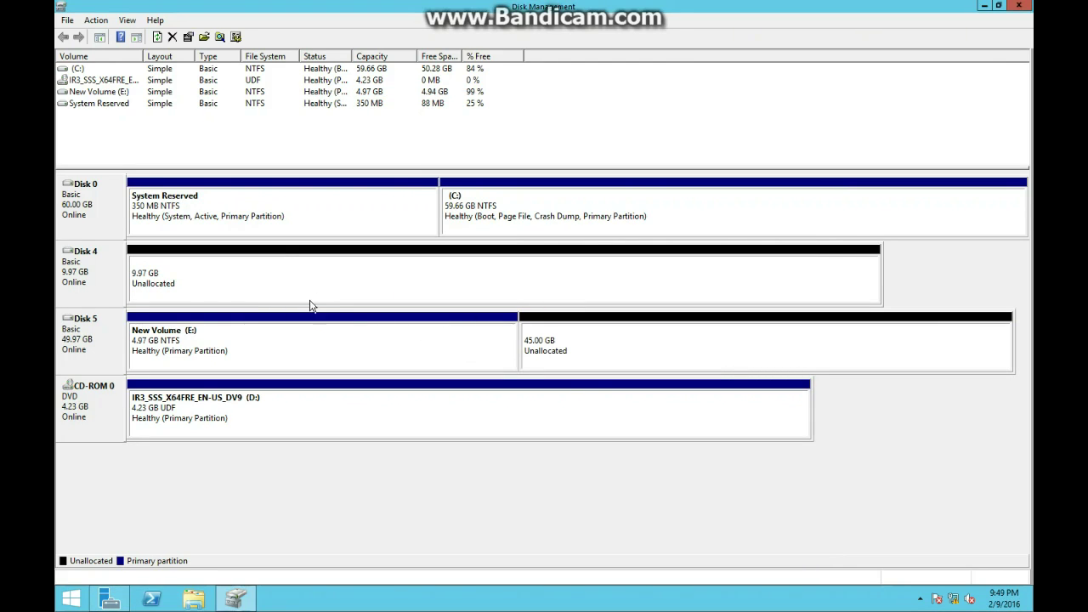
Switch back to Server Manager and examine the storage pool's capacity, free space and percent allocated
{"action": "left_click", "coordinate": [109, 598]}
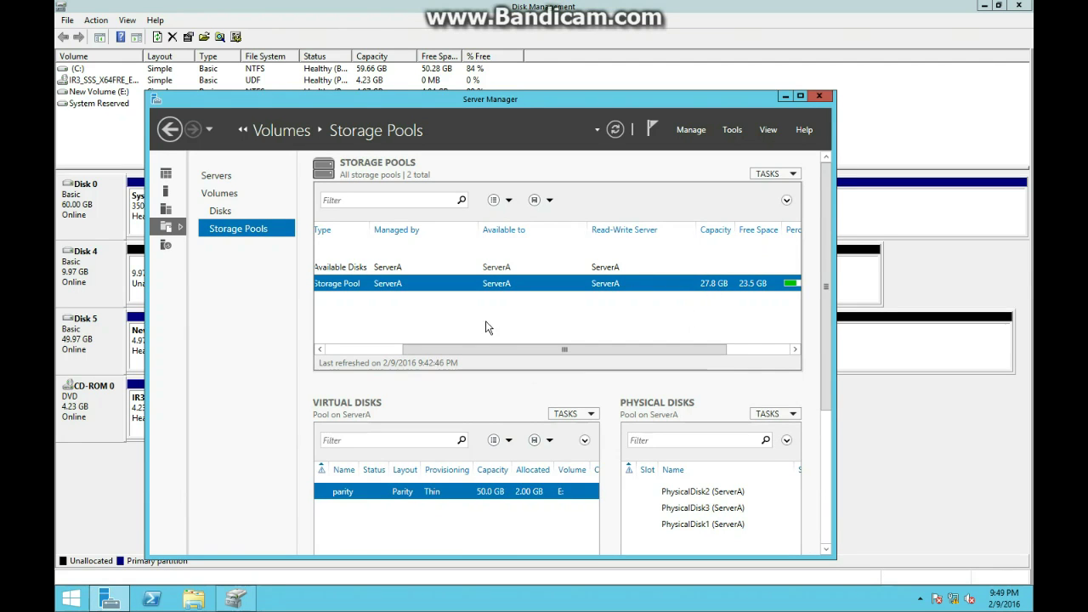
{"action": "left_click_drag", "start_coordinate": [475, 347], "coordinate": [537, 357]}
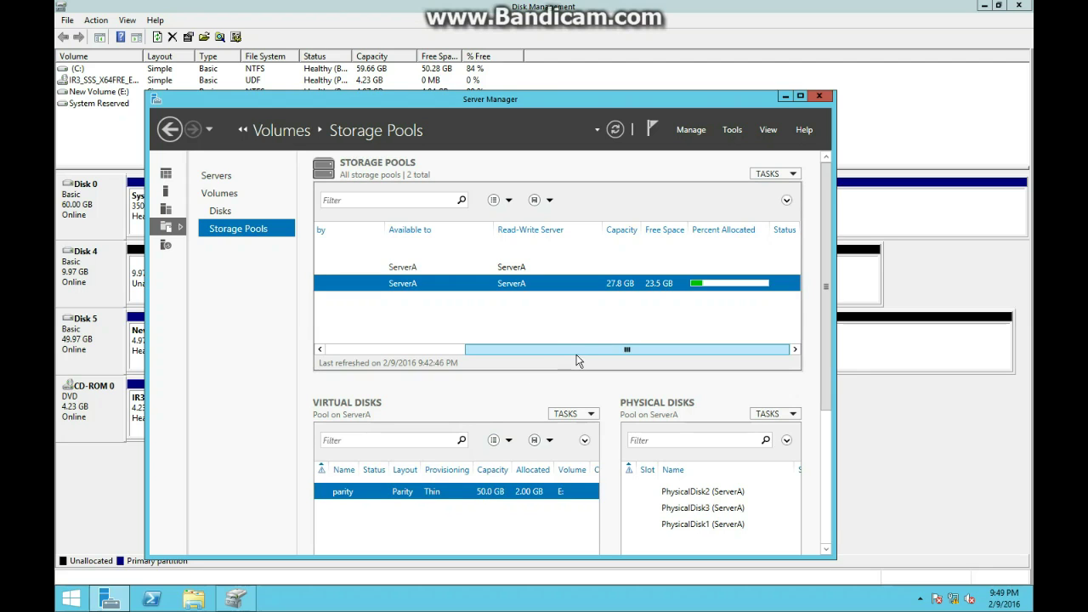
{"action": "mouse_move", "coordinate": [536, 345]}
{"action": "left_mouse_down"}
{"action": "mouse_move", "coordinate": [401, 346]}
{"action": "mouse_move", "coordinate": [530, 346]}
{"action": "left_mouse_up"}
{"action": "right_click", "coordinate": [444, 496]}
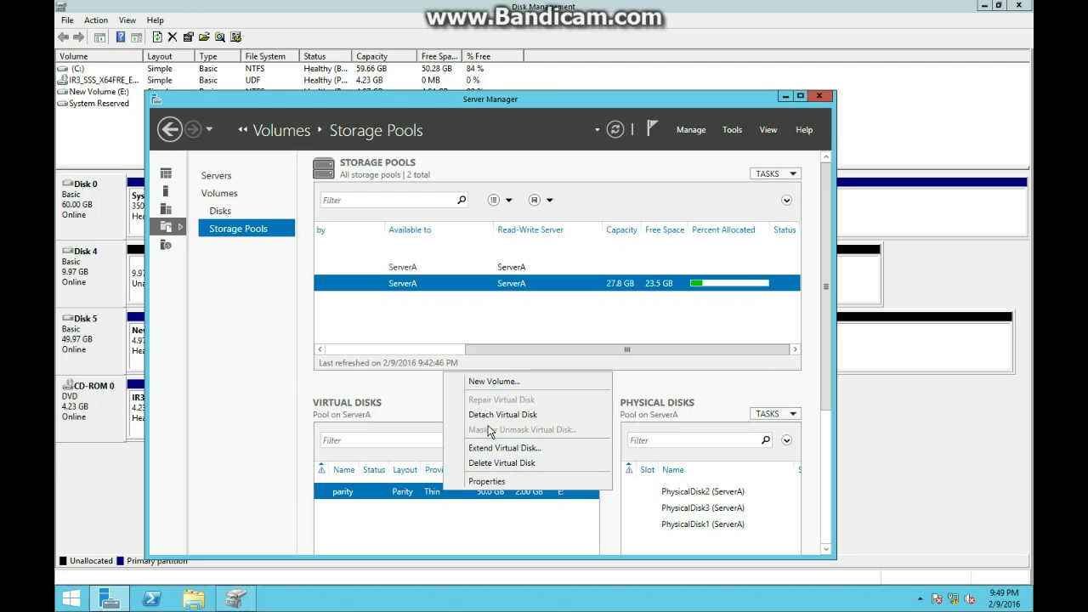
{"action": "left_click", "coordinate": [498, 284]}
{"action": "right_click", "coordinate": [498, 284]}
{"action": "left_click", "coordinate": [429, 497]}
{"action": "right_click", "coordinate": [429, 500]}
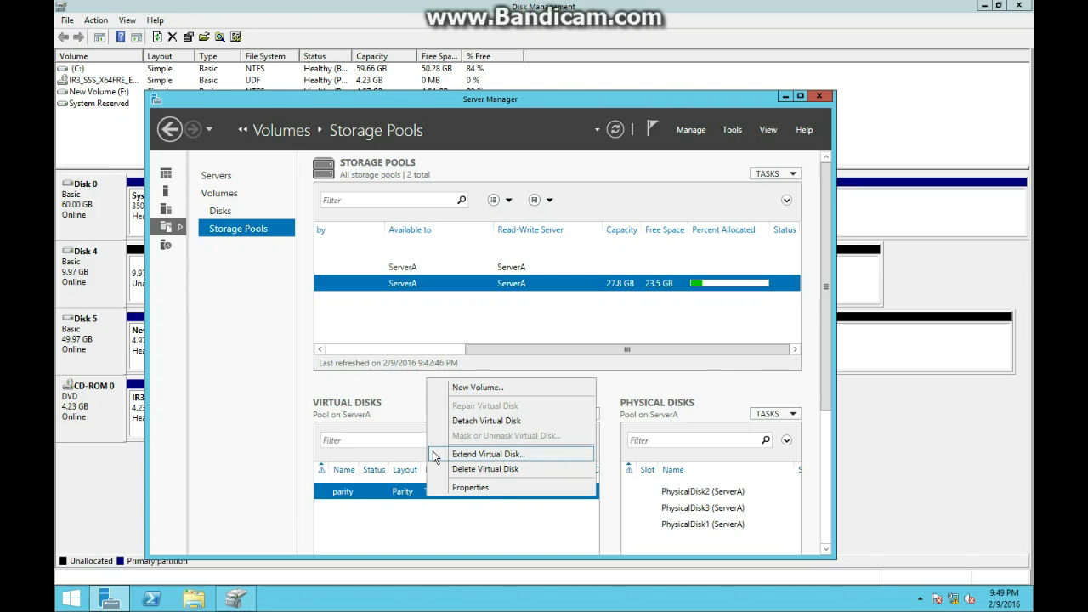
{"action": "left_click", "coordinate": [430, 531]}
{"action": "right_click", "coordinate": [425, 503]}
{"action": "left_click", "coordinate": [396, 520]}
{"action": "right_click", "coordinate": [400, 491]}
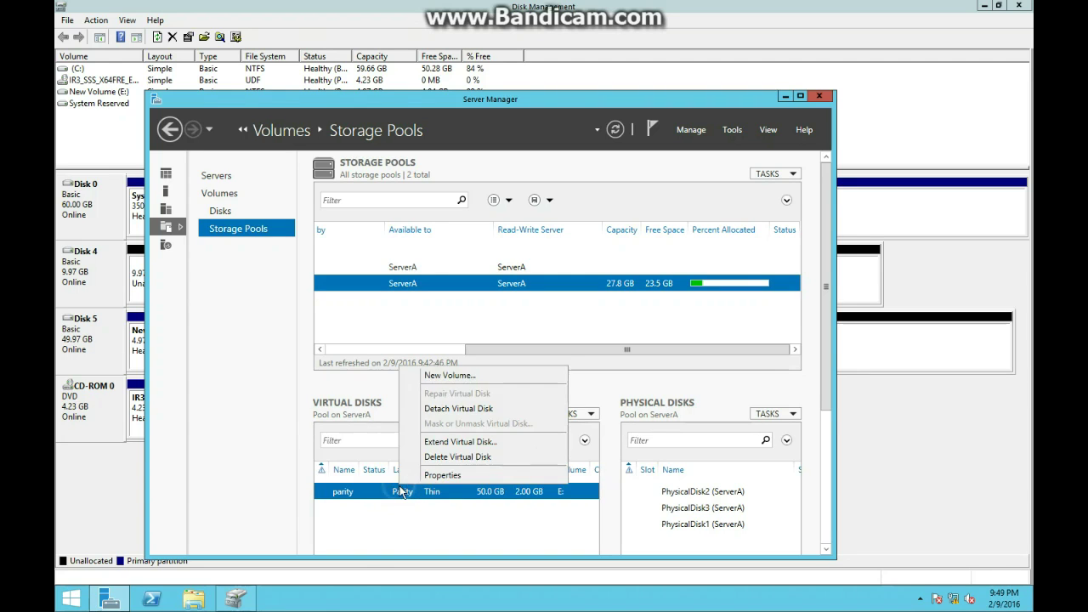
{"action": "left_click", "coordinate": [405, 520]}
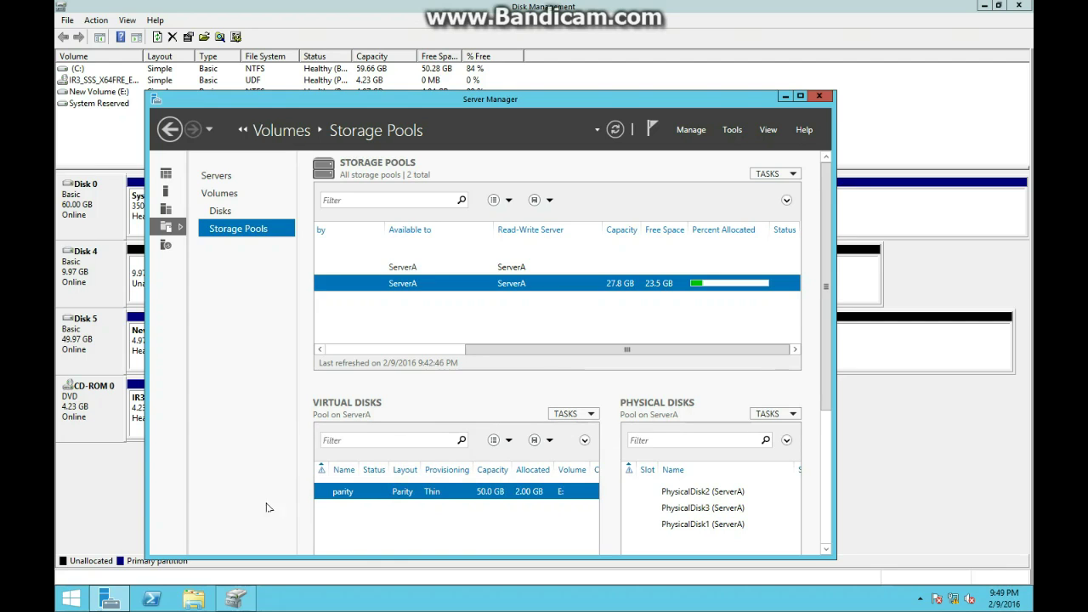
Try to delete the parity virtual disk while it is still attached
{"action": "right_click", "coordinate": [371, 493]}
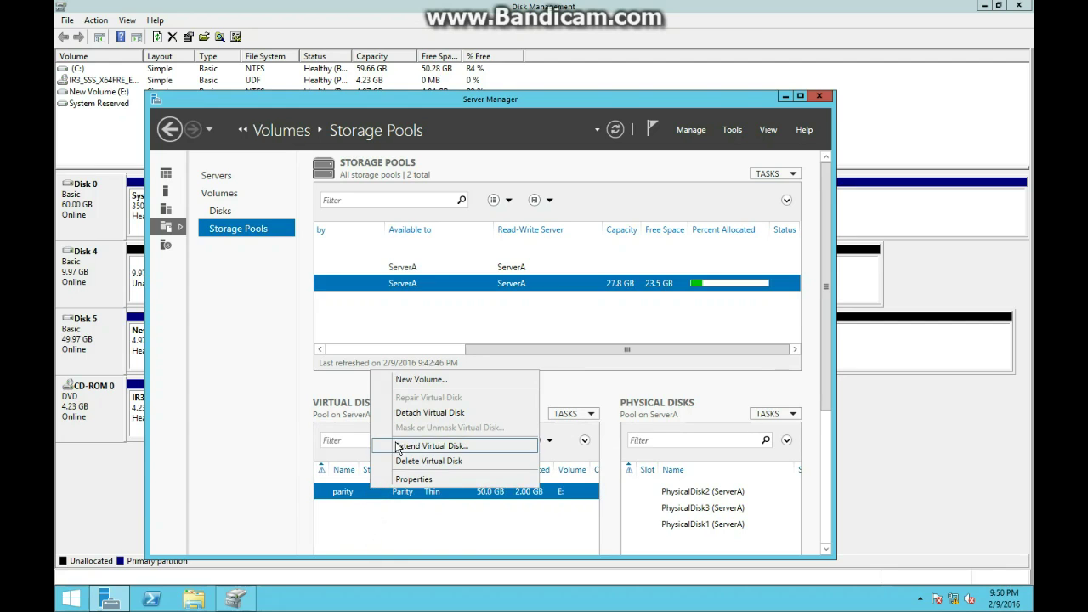
{"action": "left_click", "coordinate": [406, 461]}
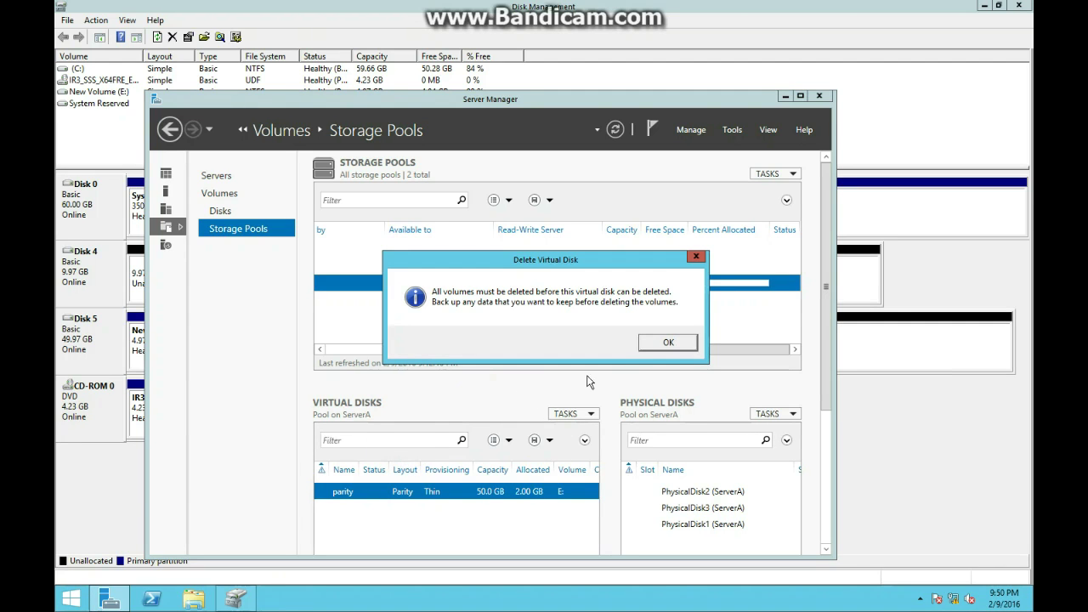
{"action": "left_click", "coordinate": [648, 343]}
Detach the parity virtual disk from ServerA and delete it from the storage pool Pool
{"action": "right_click", "coordinate": [486, 287]}
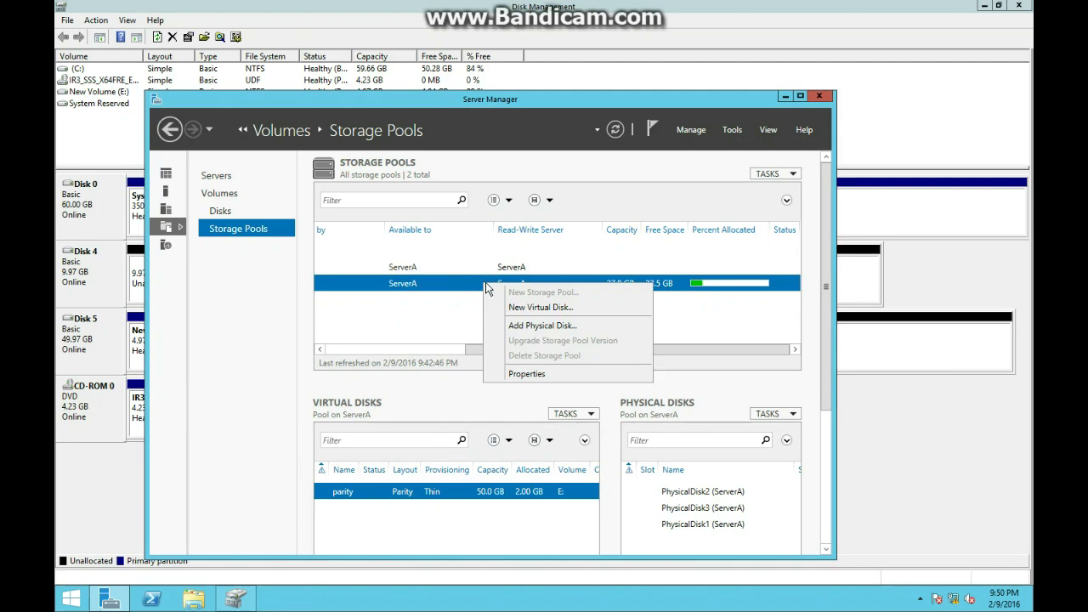
{"action": "right_click", "coordinate": [419, 502]}
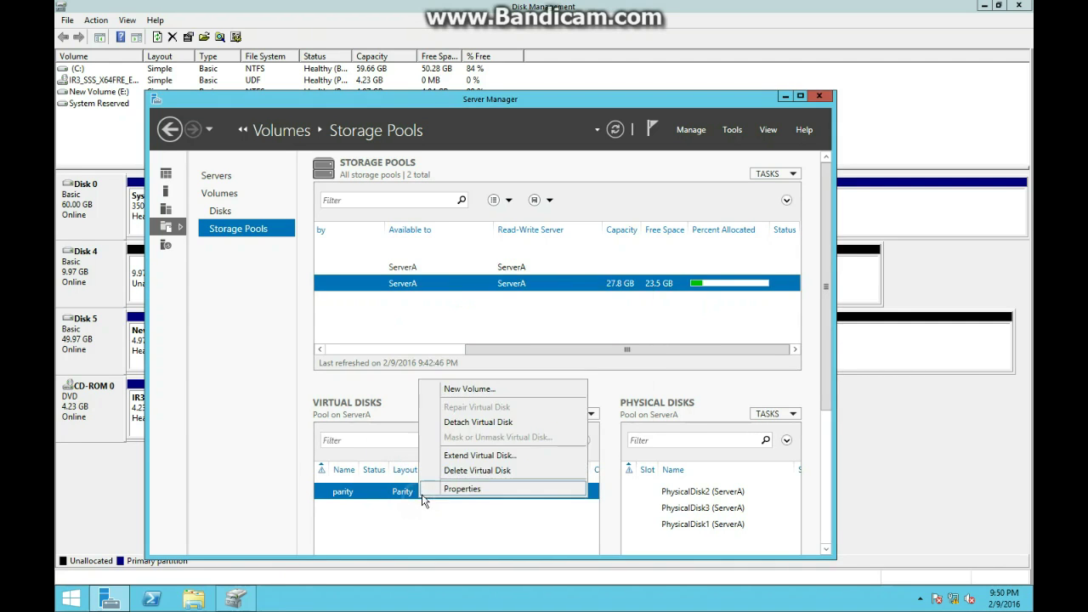
{"action": "left_click", "coordinate": [475, 424]}
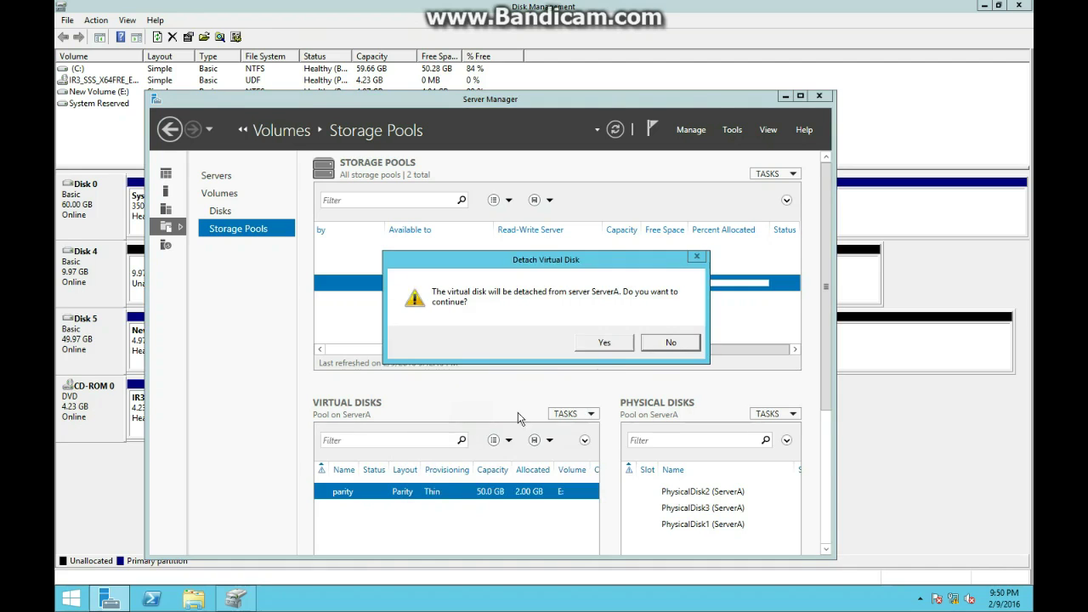
{"action": "left_click", "coordinate": [598, 345]}
{"action": "right_click", "coordinate": [422, 496]}
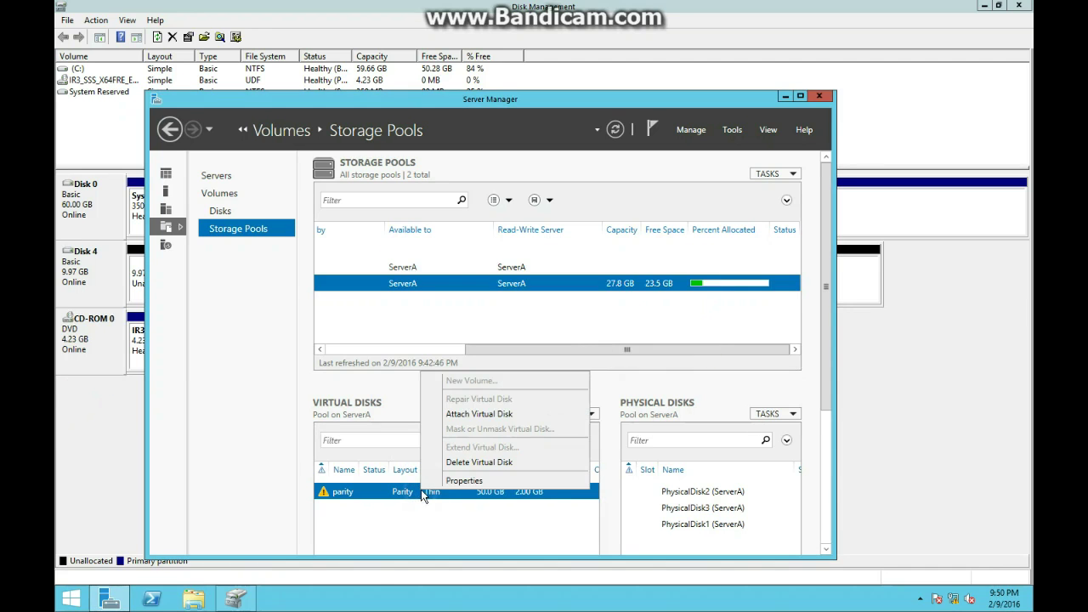
{"action": "left_click", "coordinate": [457, 462]}
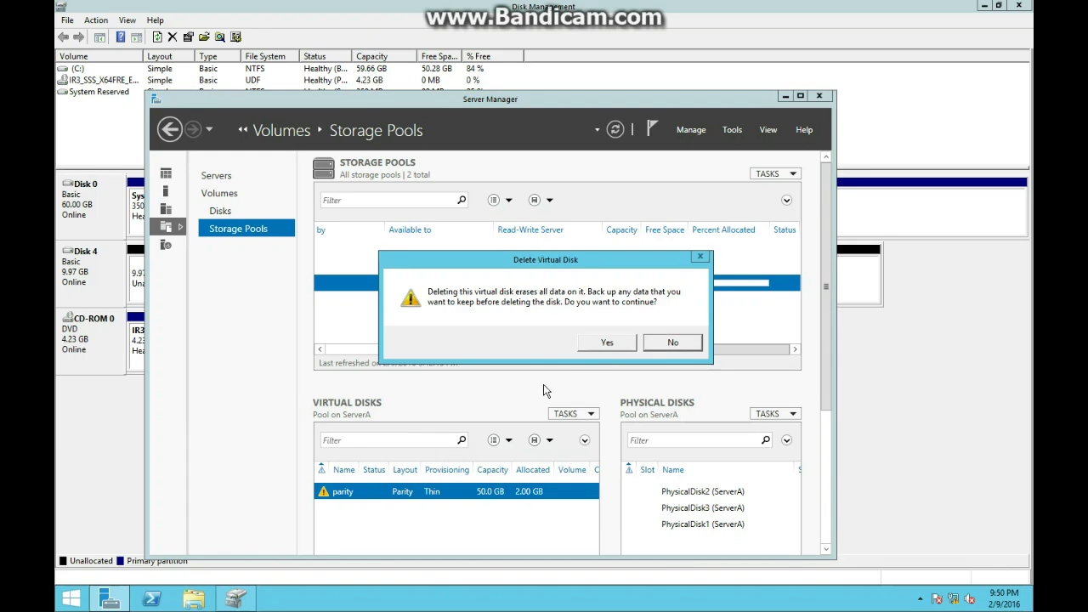
{"action": "left_click", "coordinate": [598, 345]}
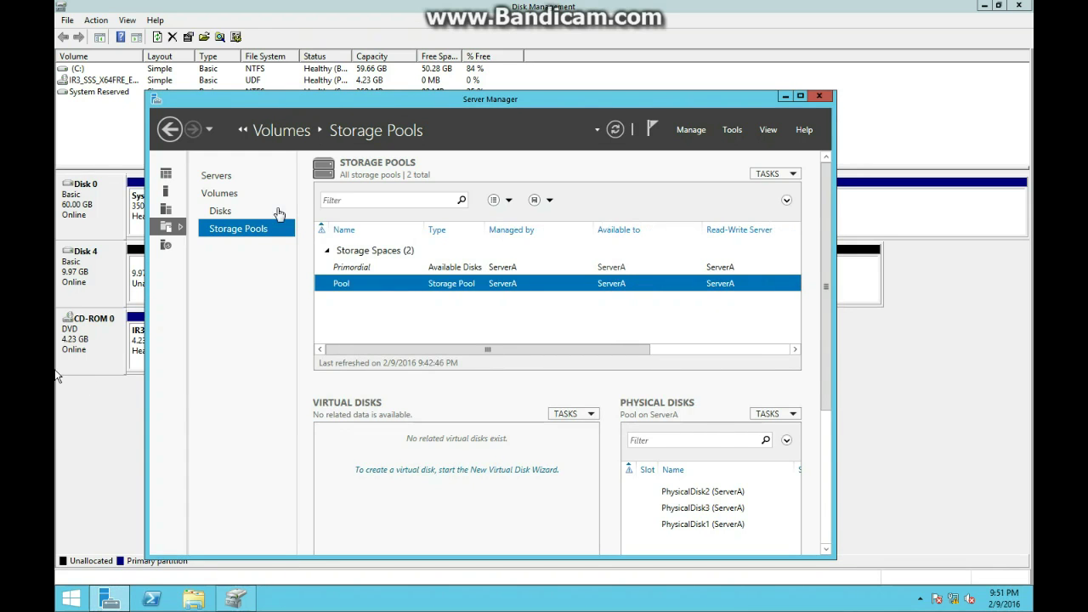
Add PhysicalDisk4 to the storage pool Pool with Automatic allocation
{"action": "right_click", "coordinate": [433, 283]}
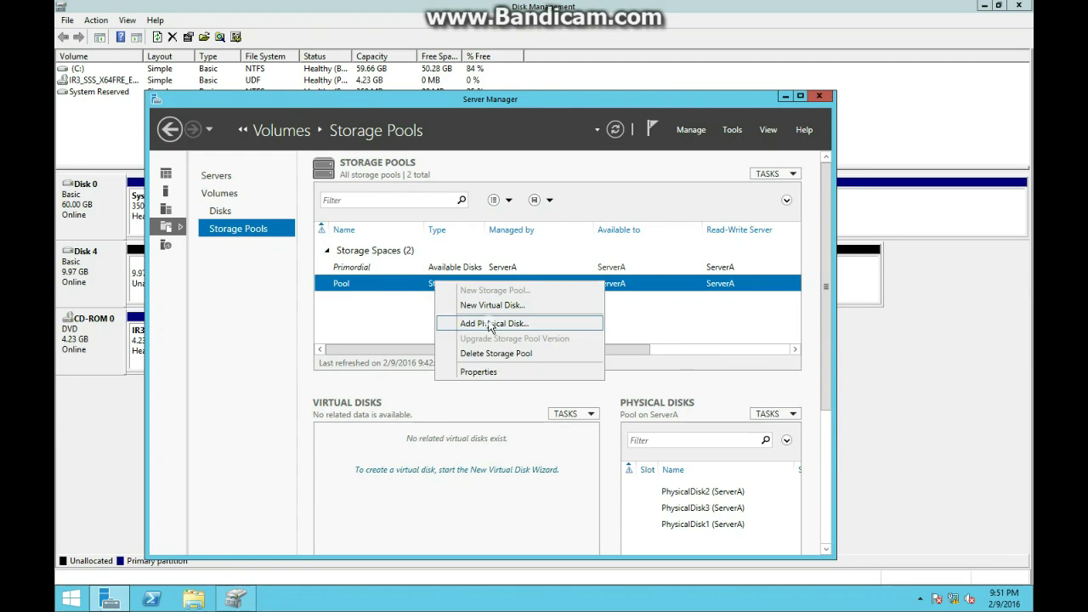
{"action": "left_click", "coordinate": [491, 322]}
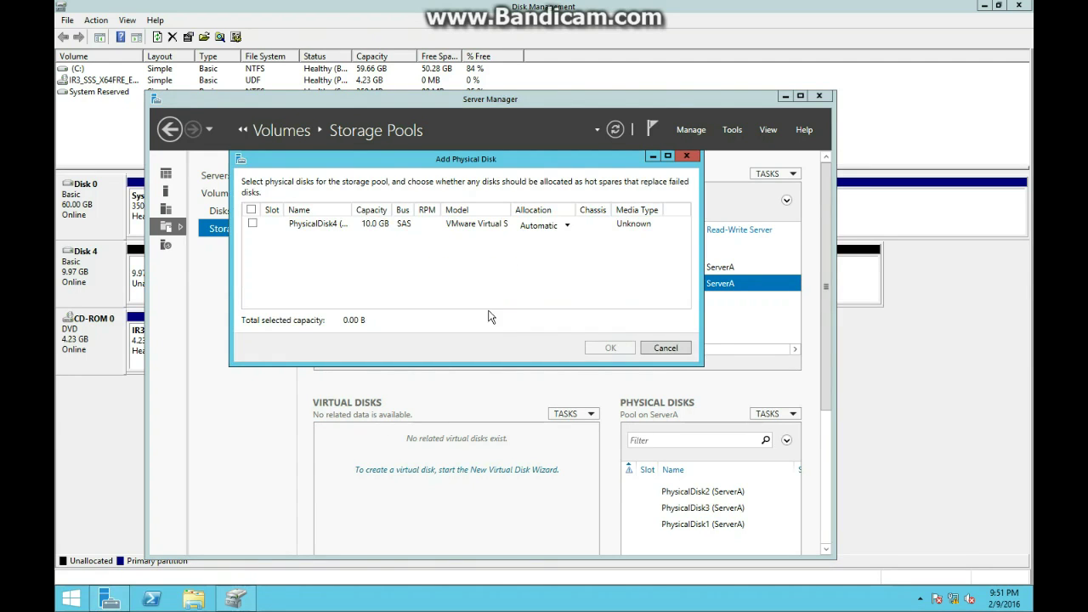
{"action": "left_click", "coordinate": [251, 225]}
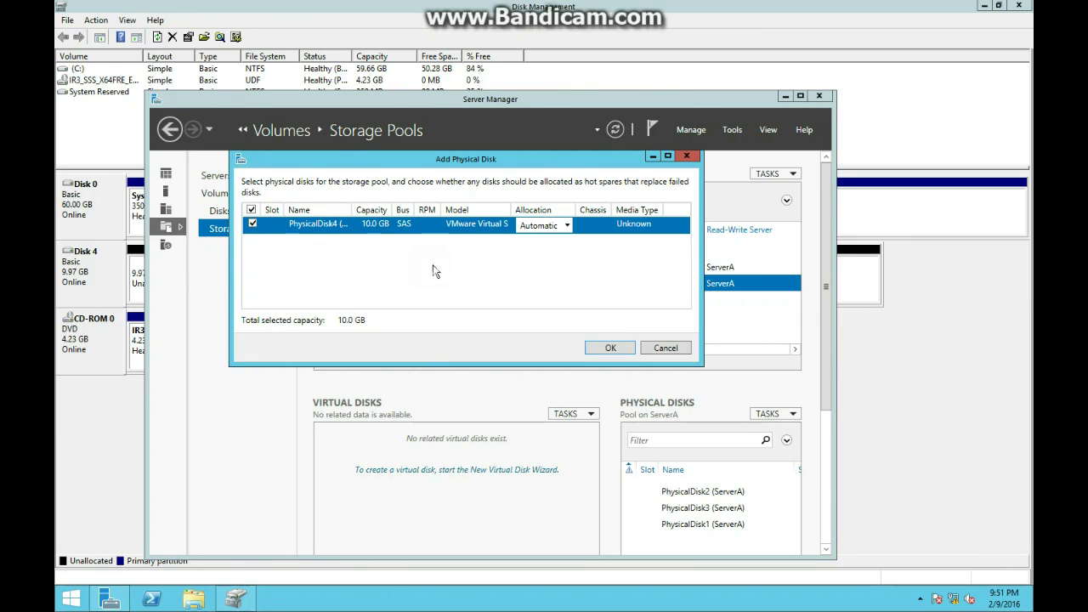
{"action": "left_click", "coordinate": [611, 348]}
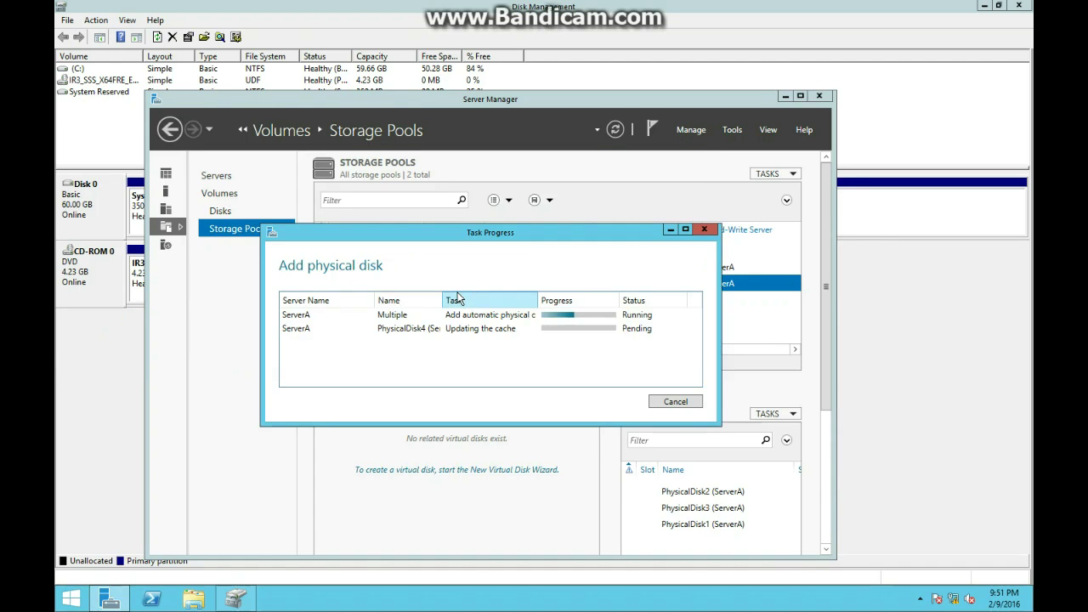
Start a new virtual disk in the storage pool Pool and name it parity 2
{"action": "left_click_drag", "start_coordinate": [643, 348], "coordinate": [724, 349]}
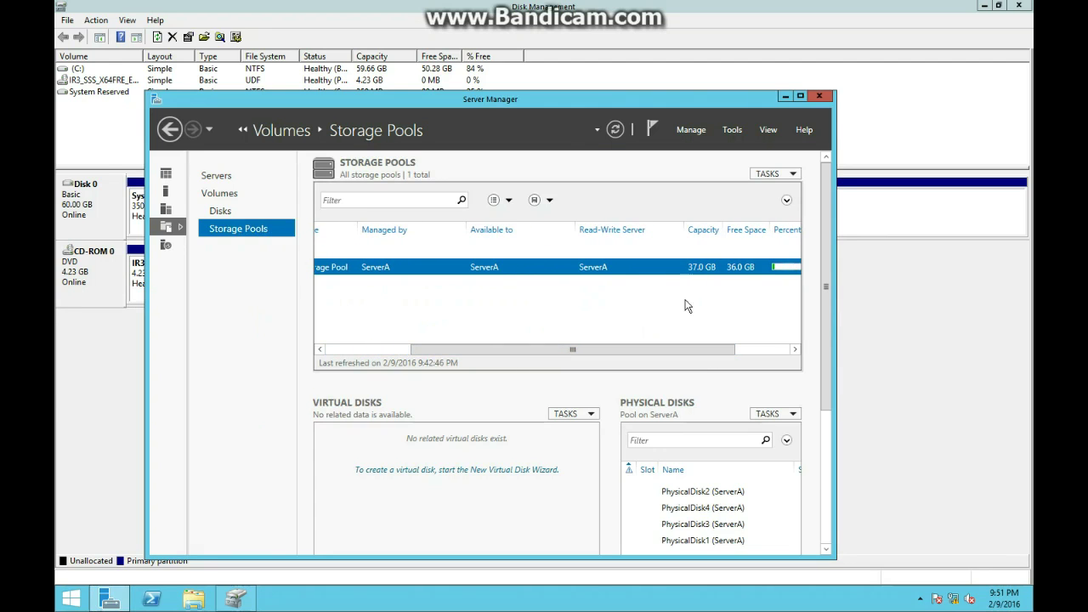
{"action": "left_click_drag", "start_coordinate": [620, 348], "coordinate": [589, 349]}
{"action": "right_click", "coordinate": [528, 274]}
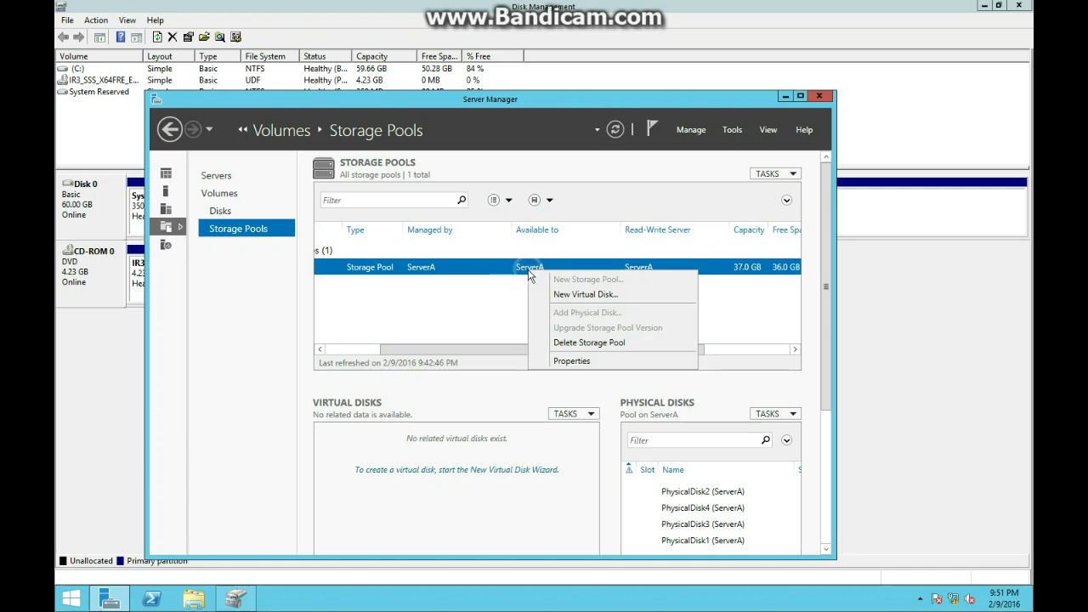
{"action": "left_click", "coordinate": [554, 294]}
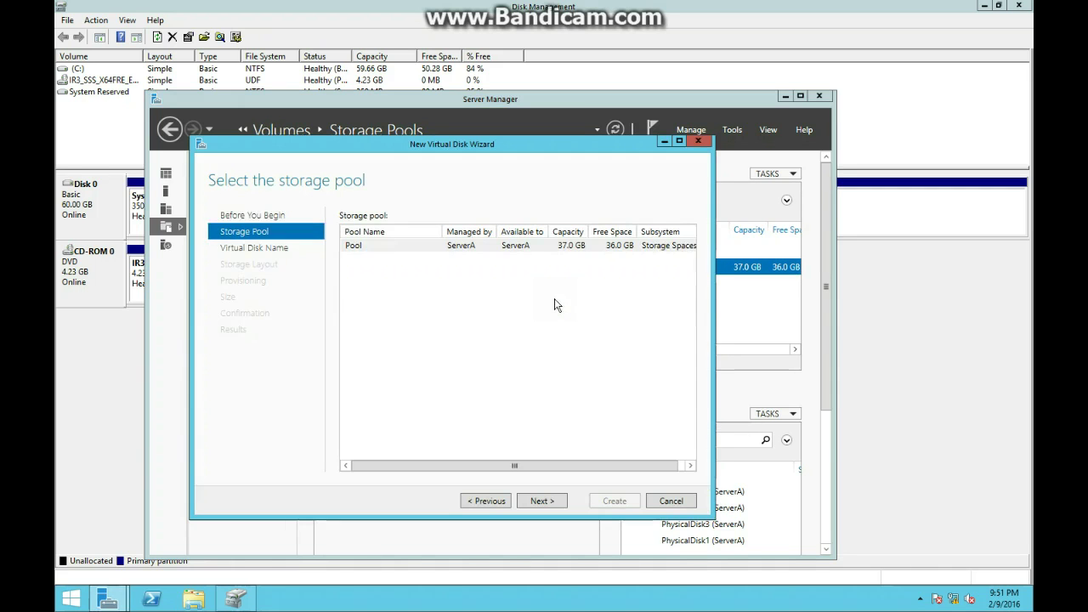
{"action": "left_click", "coordinate": [361, 245]}
{"action": "left_click", "coordinate": [535, 500]}
{"action": "type", "text": "P"}
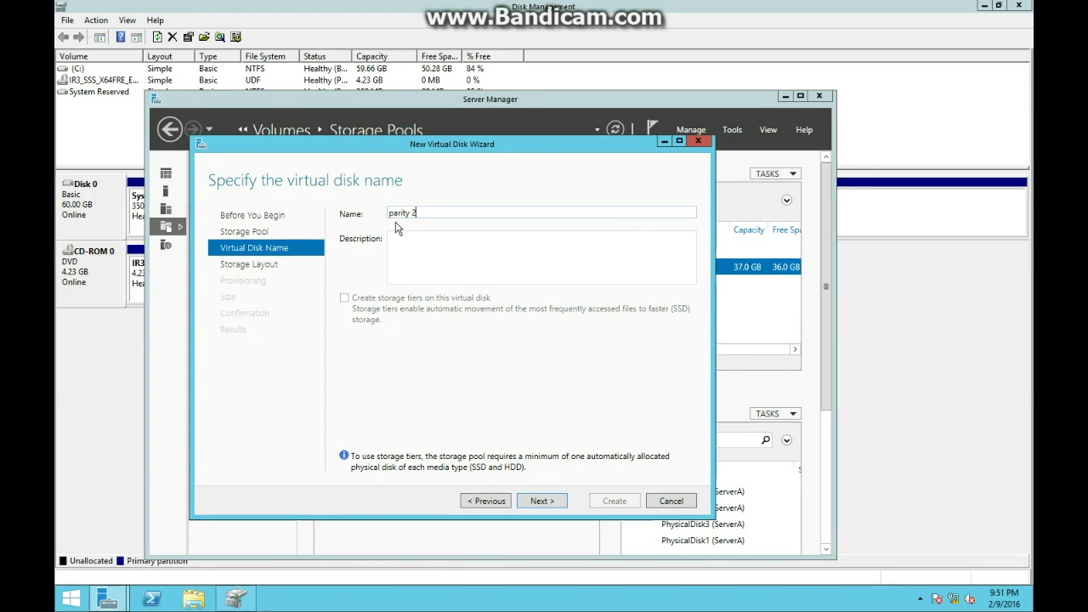
{"action": "type", "text": "arity 2"}
{"action": "left_click", "coordinate": [540, 500]}
Create the virtual disk with the Parity layout, Fixed provisioning and a size of 16 GB, continuing to volume creation
{"action": "left_click", "coordinate": [371, 260]}
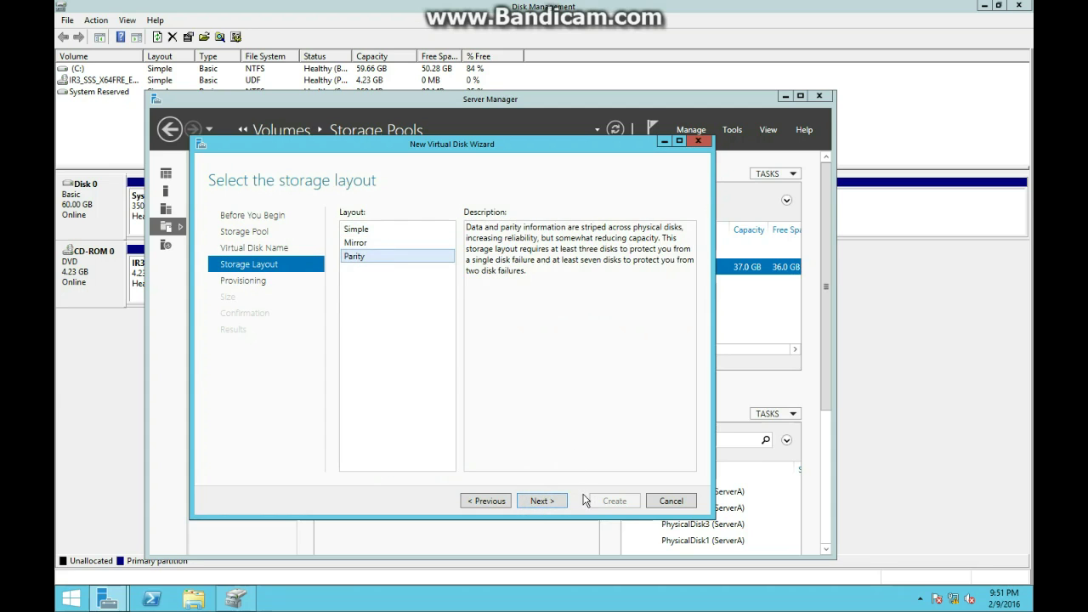
{"action": "left_click", "coordinate": [553, 501]}
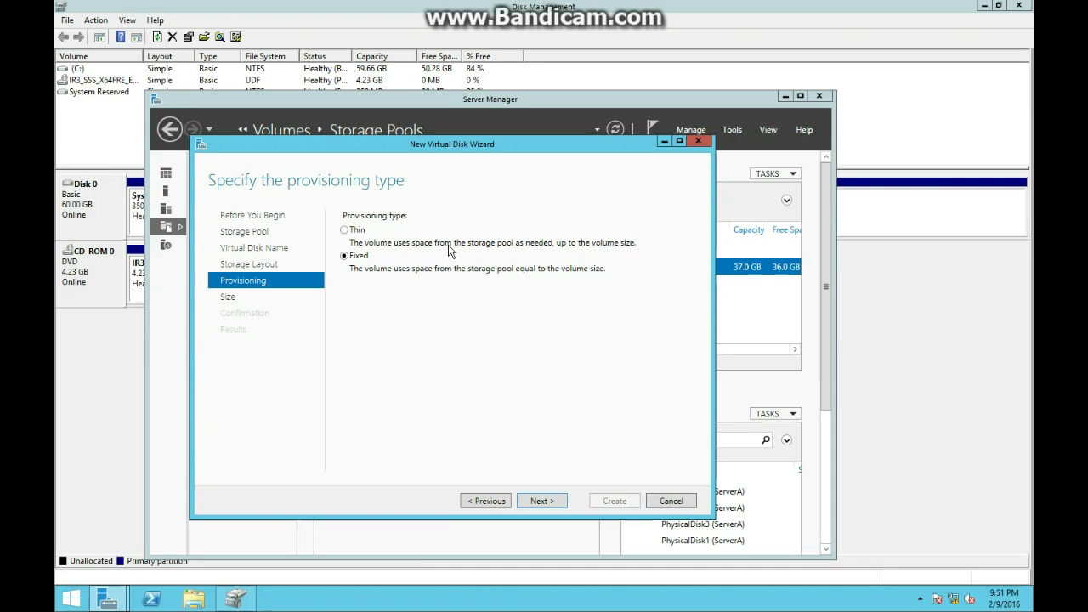
{"action": "left_click", "coordinate": [537, 501]}
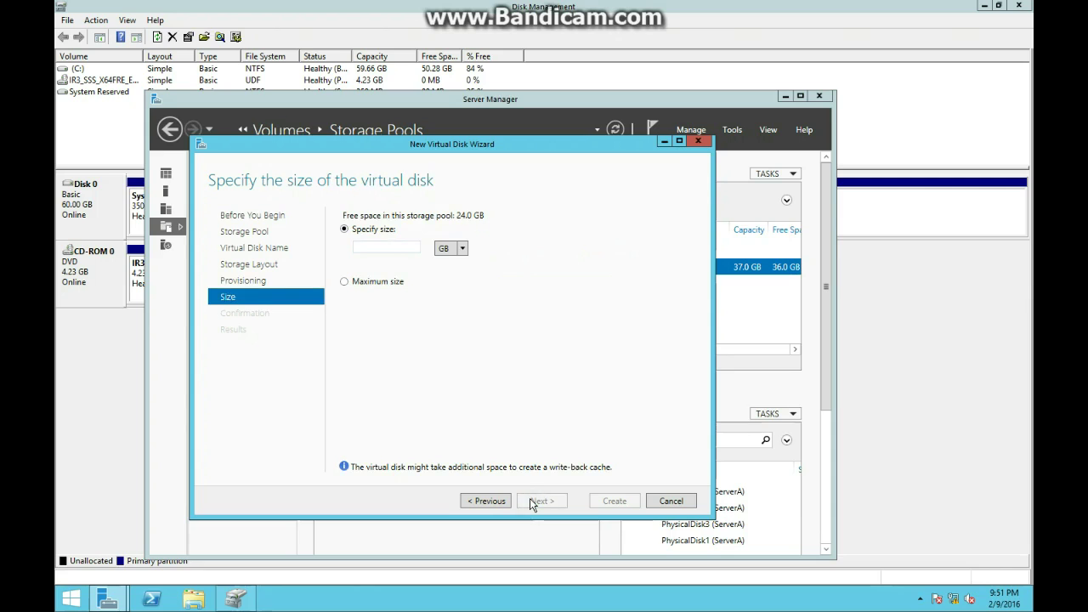
{"action": "left_click", "coordinate": [386, 246]}
{"action": "type", "text": "16"}
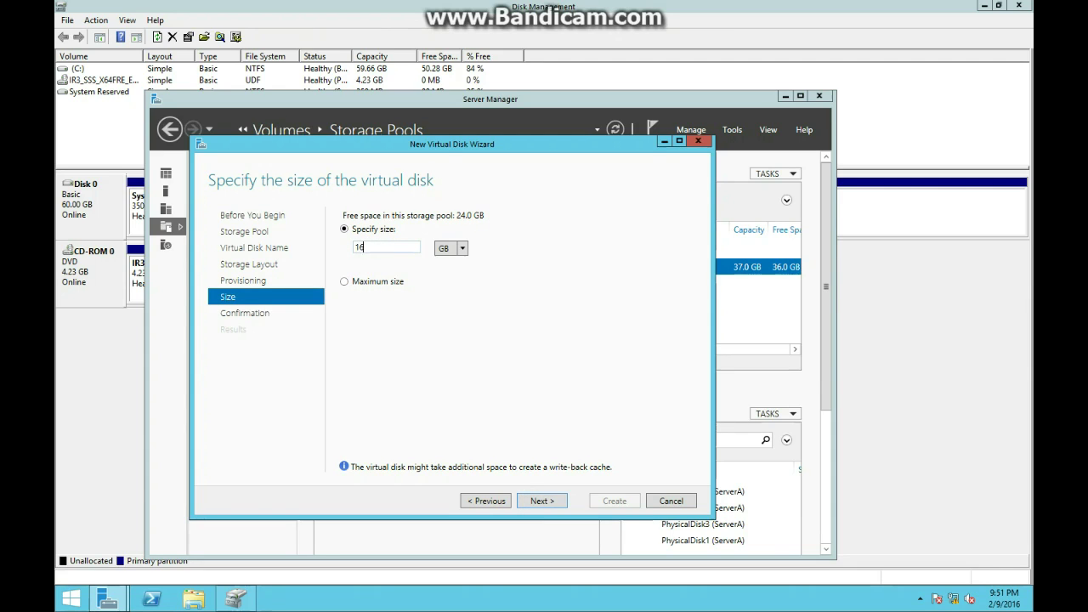
{"action": "left_click", "coordinate": [527, 501]}
{"action": "left_click", "coordinate": [619, 501]}
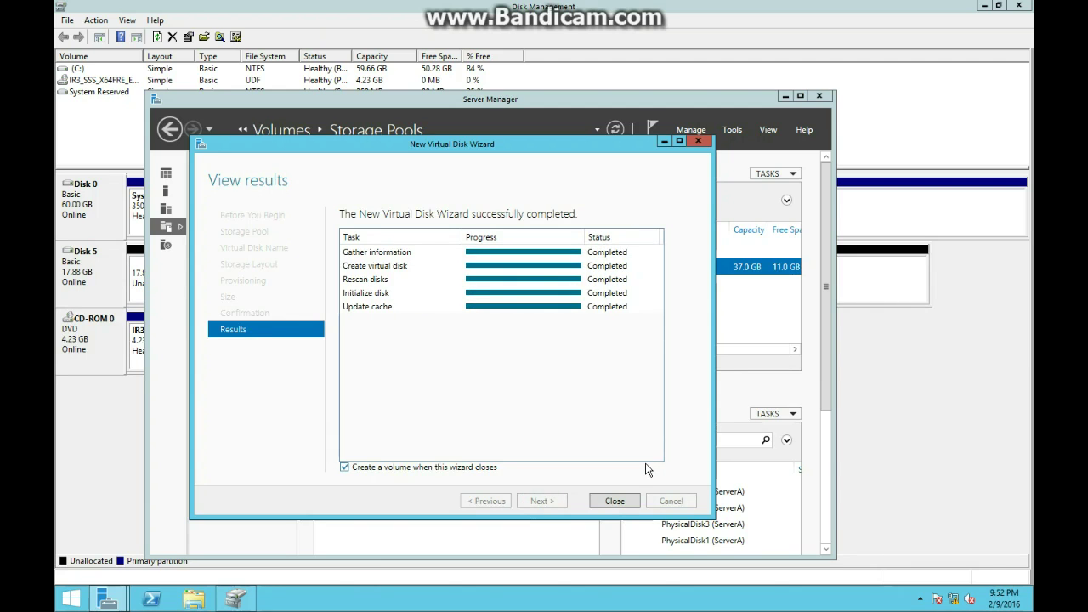
{"action": "left_click", "coordinate": [614, 500]}
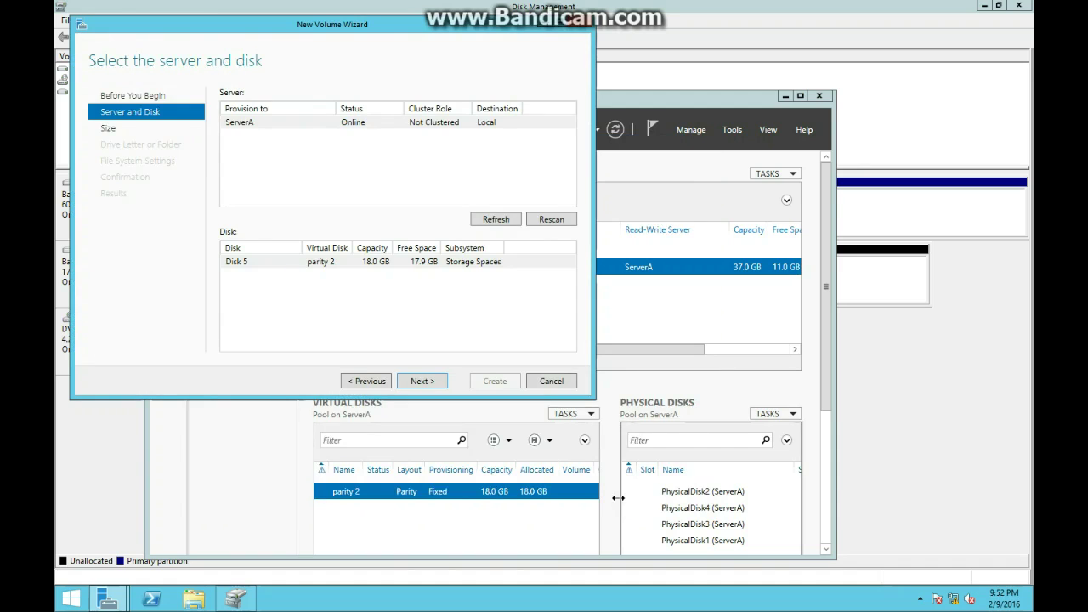
Create a 17.9 GB volume on the parity 2 virtual disk with drive letter E and default NTFS settings
{"action": "left_click", "coordinate": [422, 379]}
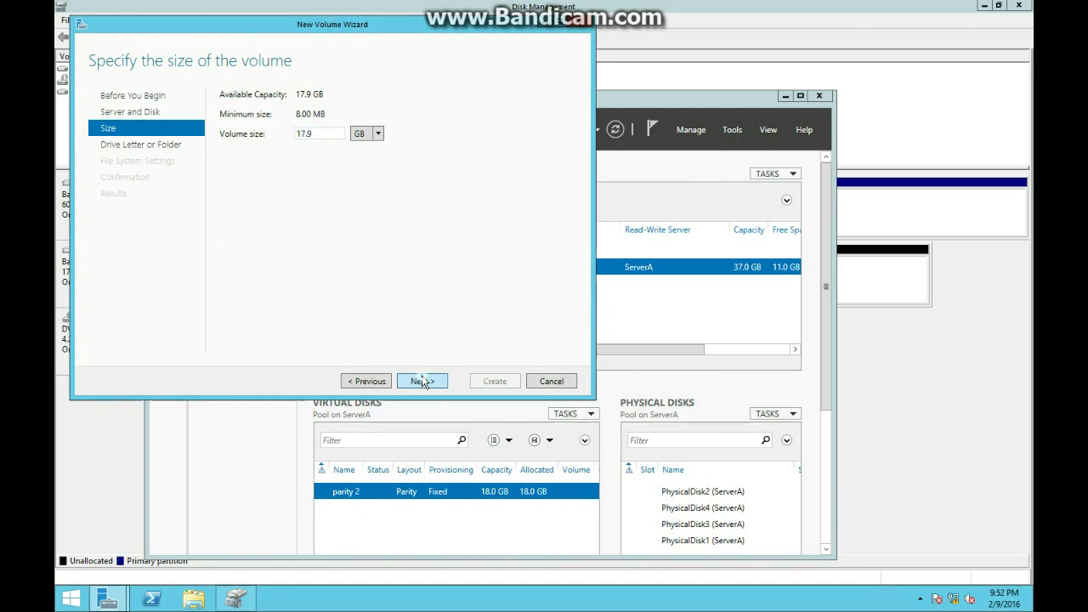
{"action": "left_click", "coordinate": [422, 381]}
{"action": "left_click", "coordinate": [422, 381]}
{"action": "left_click", "coordinate": [423, 381]}
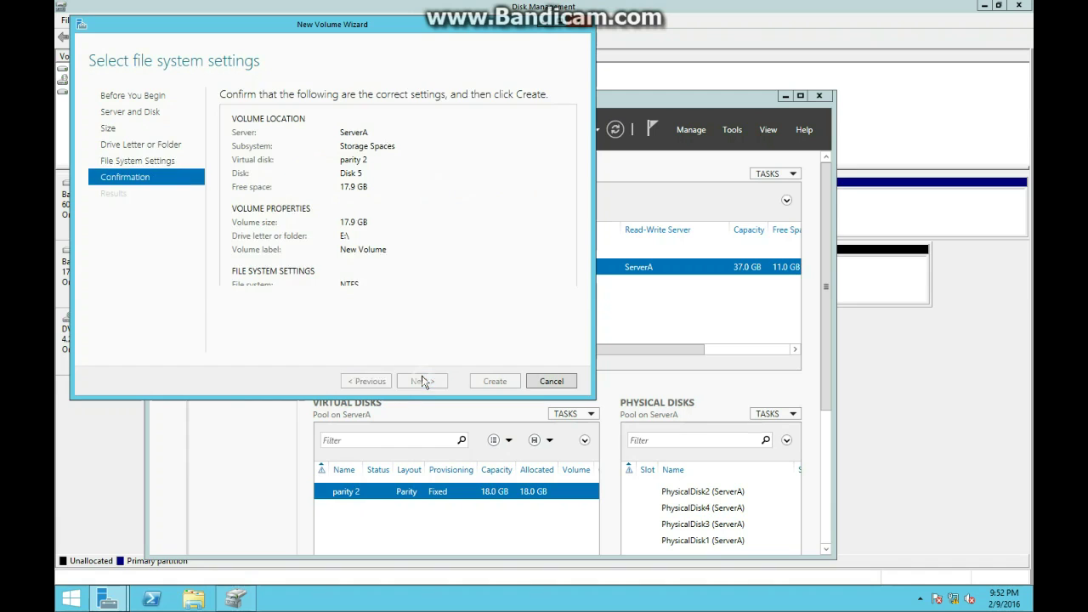
{"action": "left_click", "coordinate": [493, 382]}
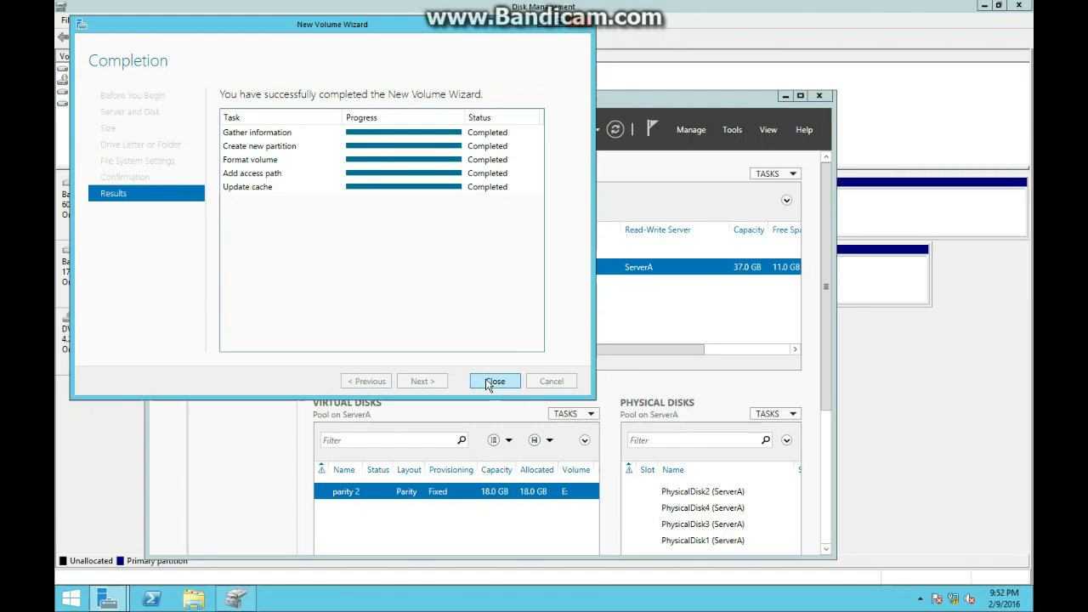
Finish creating volume E and extend the parity 2 virtual disk to a specified size of 24 GB
{"action": "left_click", "coordinate": [493, 382]}
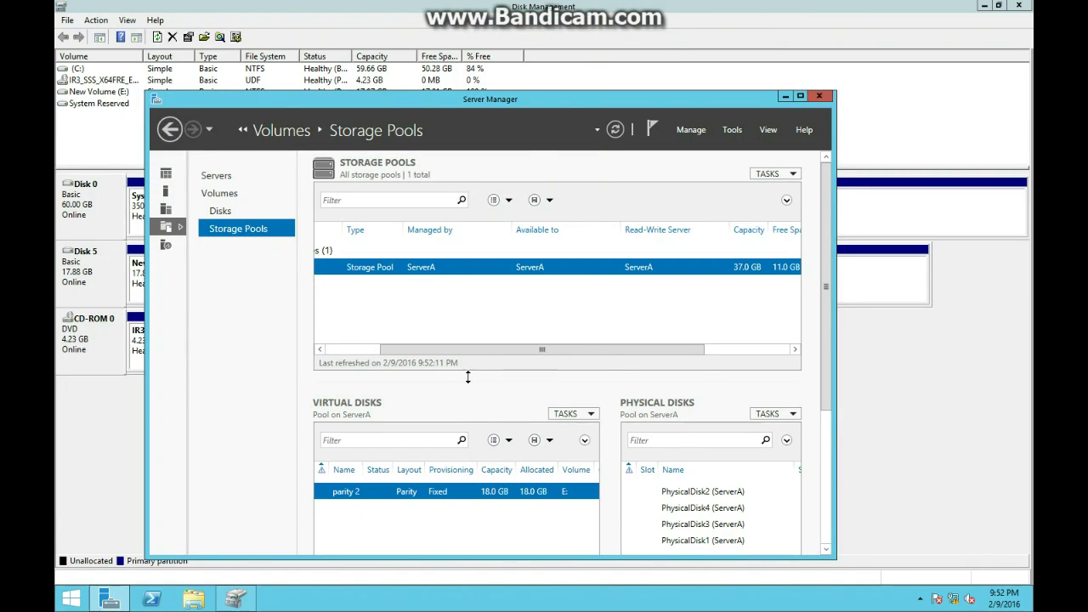
{"action": "right_click", "coordinate": [425, 267]}
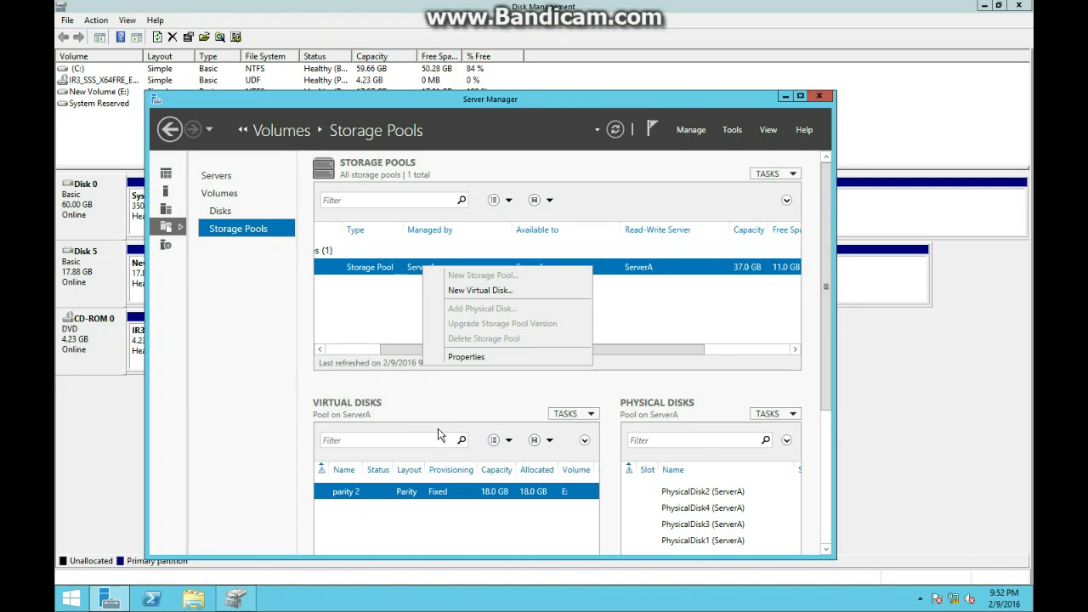
{"action": "right_click", "coordinate": [438, 492]}
{"action": "left_click", "coordinate": [478, 451]}
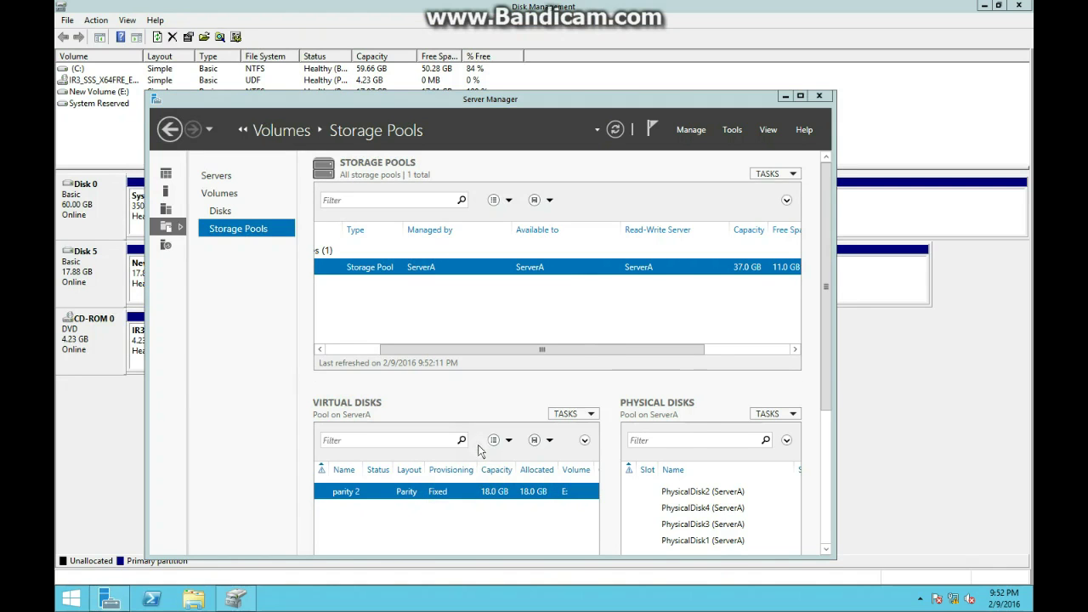
{"action": "type", "text": "6"}
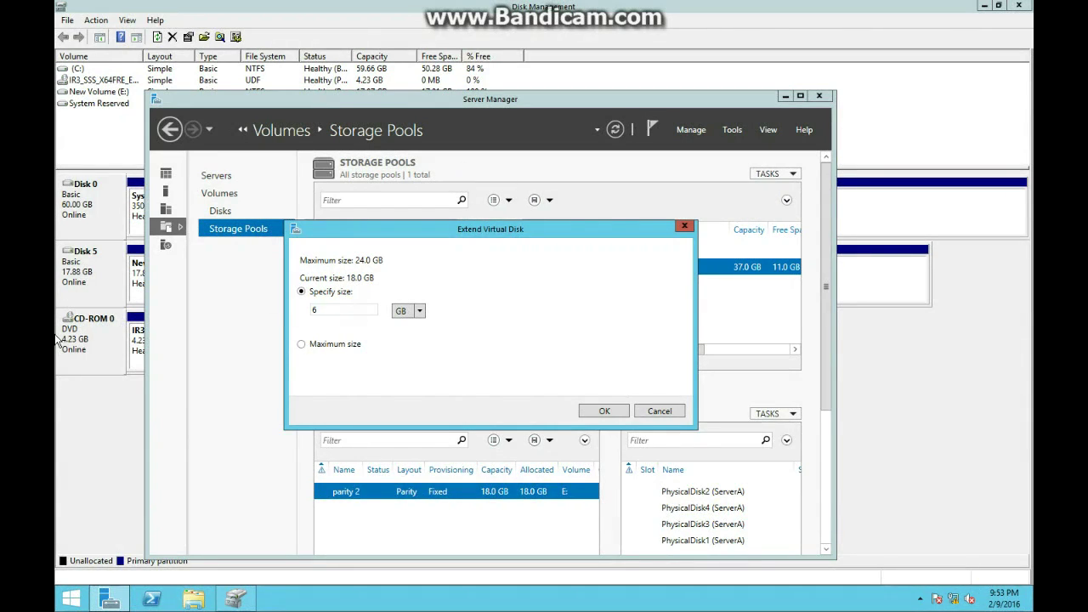
{"action": "double_click", "coordinate": [325, 311]}
{"action": "key", "text": "alt+m"}
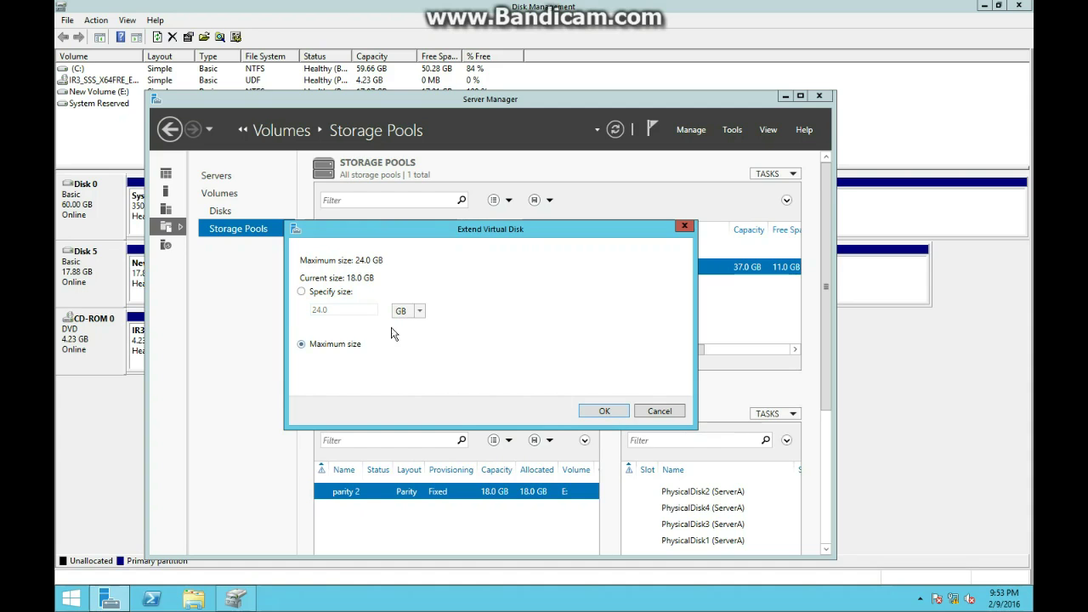
{"action": "left_click", "coordinate": [329, 292]}
{"action": "left_click", "coordinate": [604, 411]}
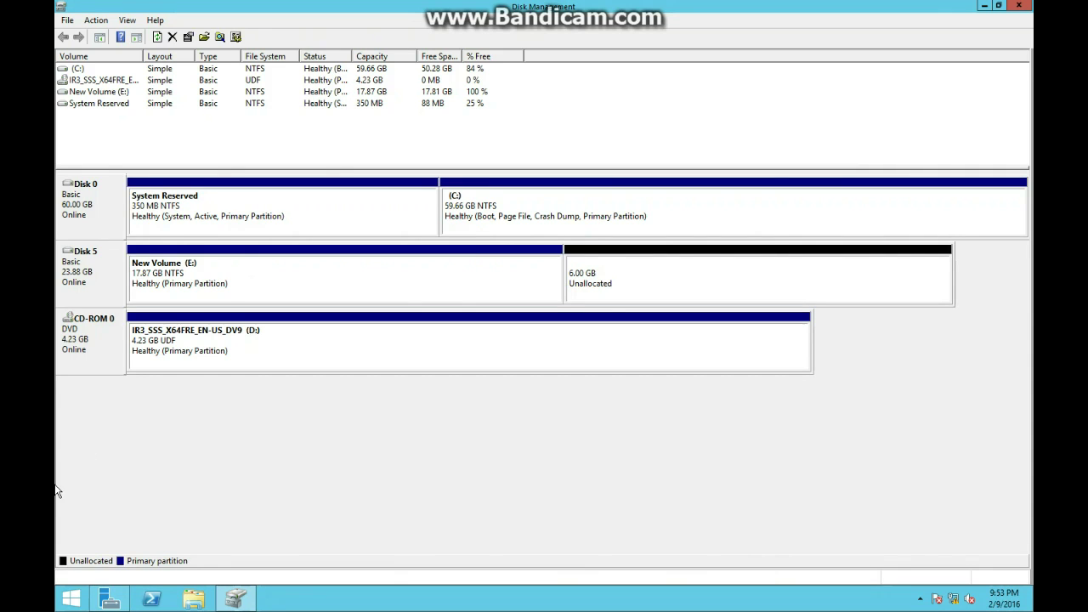
{"action": "left_click", "coordinate": [108, 598]}
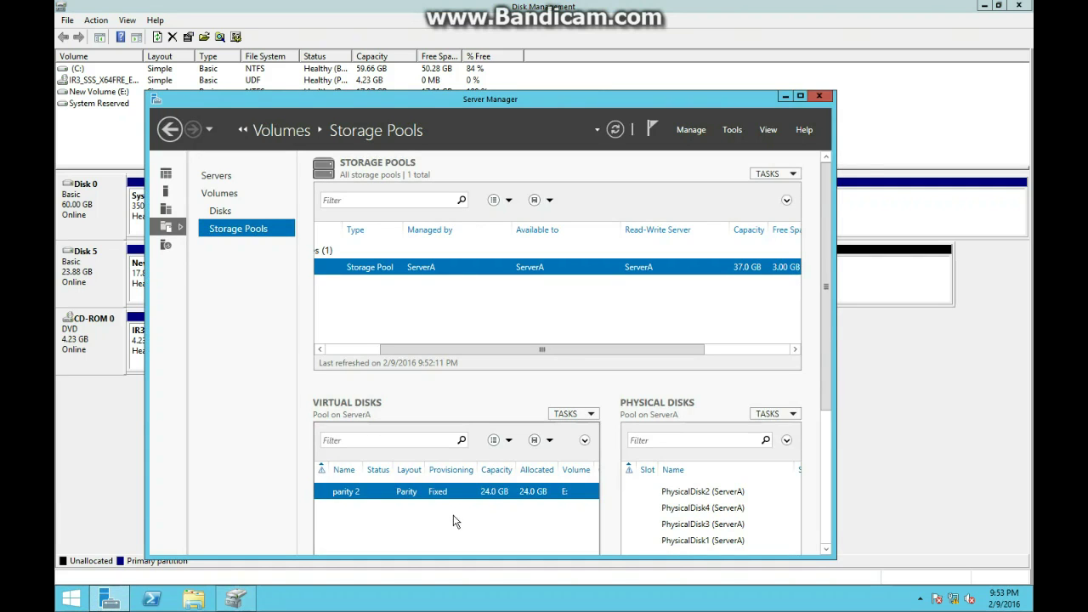
{"action": "left_click_drag", "start_coordinate": [548, 350], "coordinate": [701, 347]}
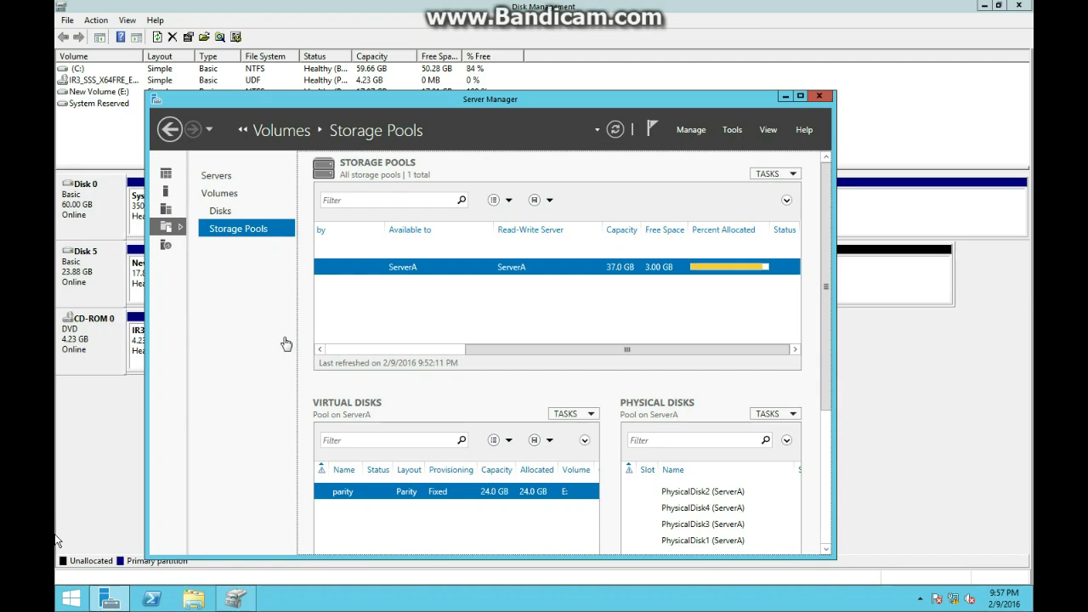
Switch to Windows PowerShell and delete the parity virtual disk with remove-virtualdisk parity, answering Yes to the confirmation
{"action": "left_click", "coordinate": [145, 588]}
{"action": "left_click_drag", "start_coordinate": [298, 19], "coordinate": [521, 140]}
{"action": "left_click", "coordinate": [447, 174]}
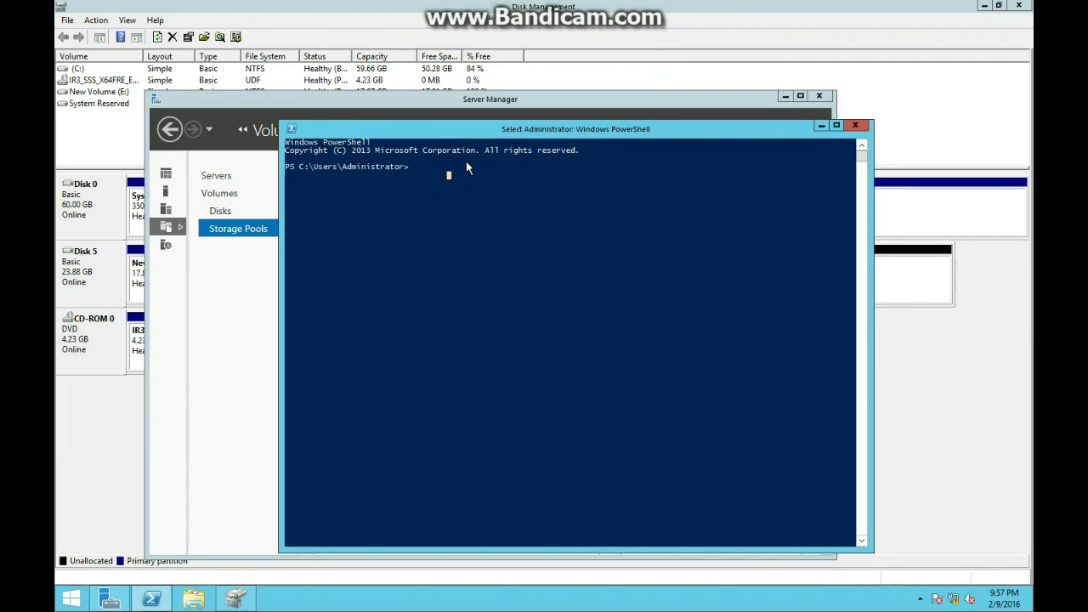
{"action": "type", "text": "r"}
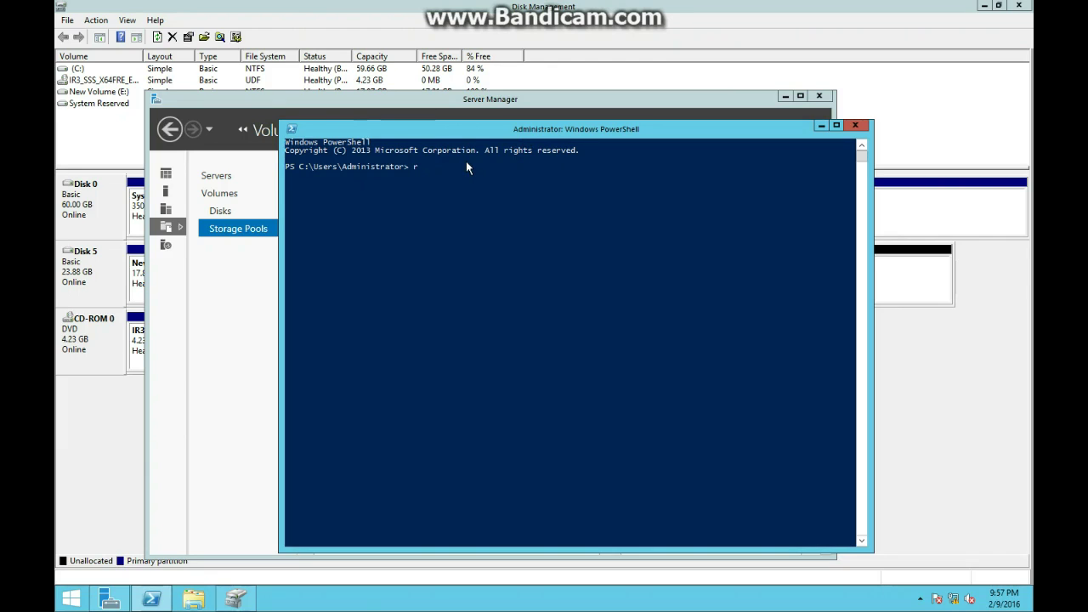
{"action": "type", "text": "emove-virtualdisc"}
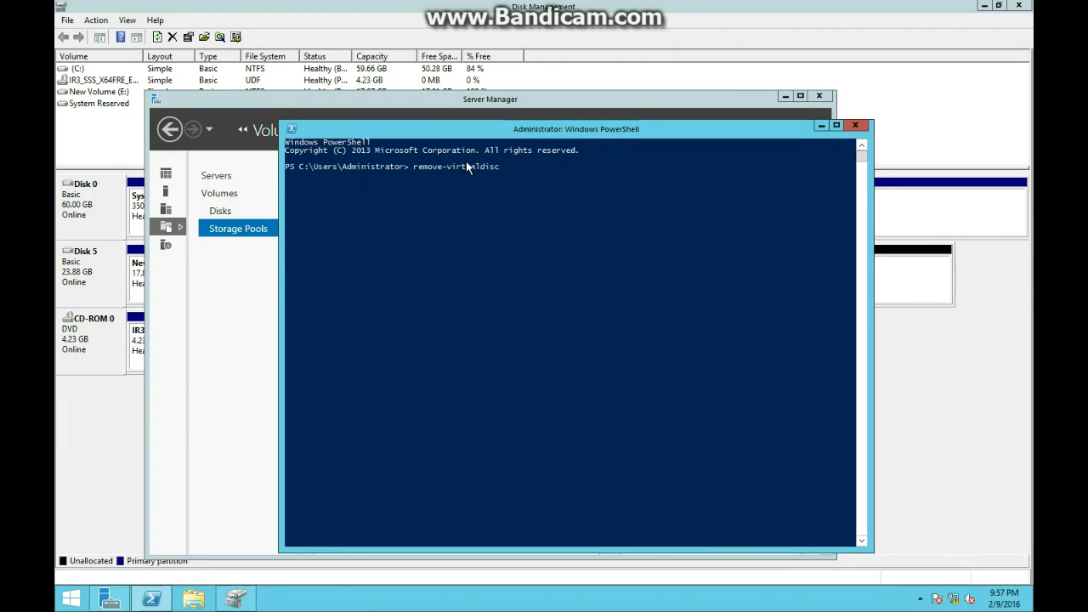
{"action": "key", "text": "BackSpace"}
{"action": "key", "text": "Return"}
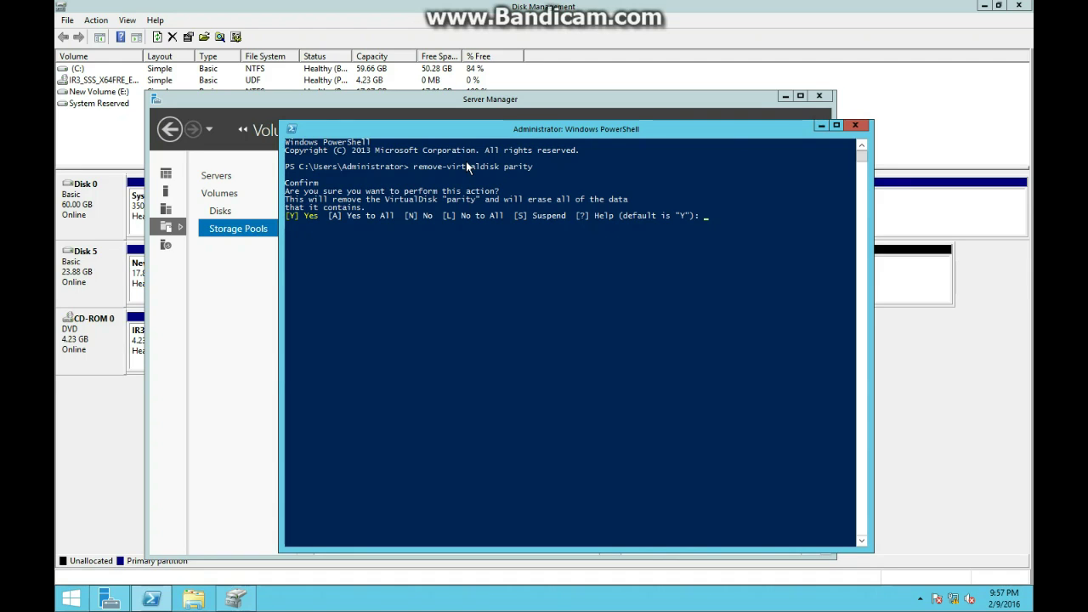
{"action": "type", "text": "y"}
{"action": "key", "text": "Return"}
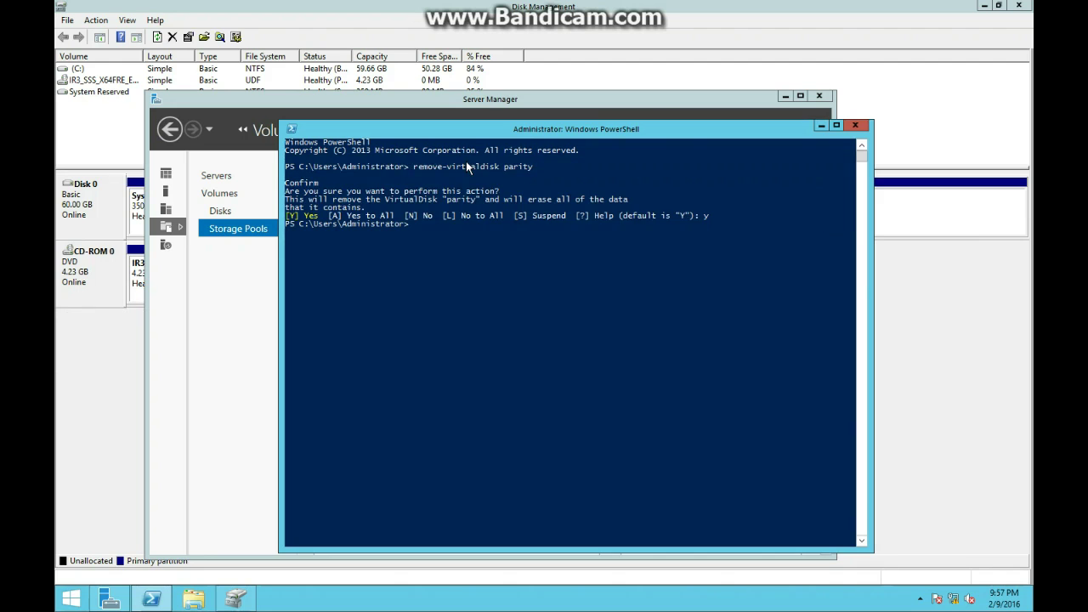
Switch to Server Manager, refresh Storage Pools and check the pool's virtual disks, shifting the PowerShell window aside
{"action": "left_click", "coordinate": [246, 344]}
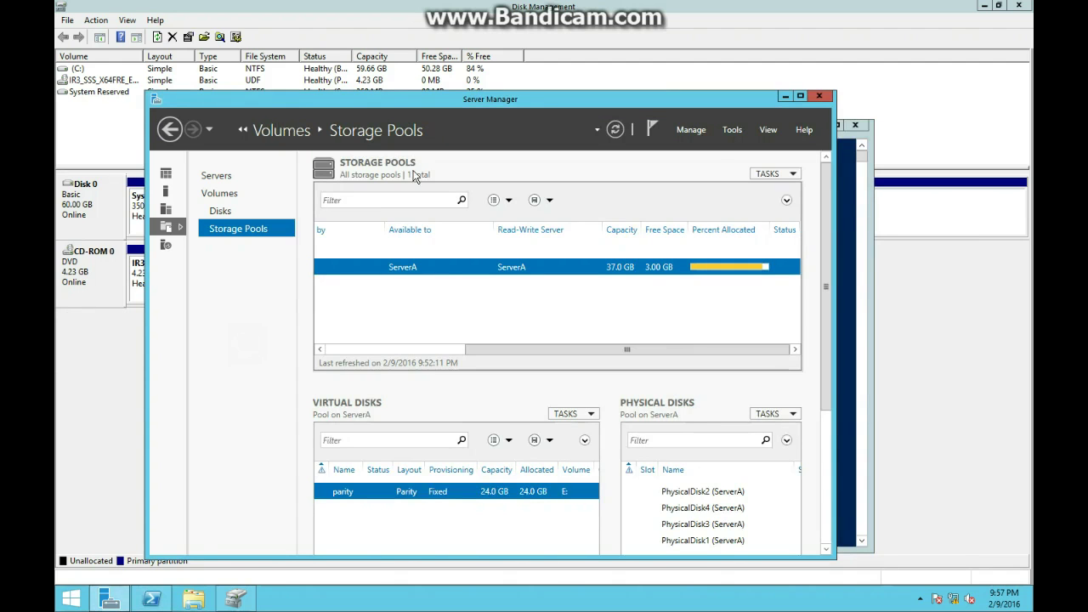
{"action": "left_click", "coordinate": [616, 129]}
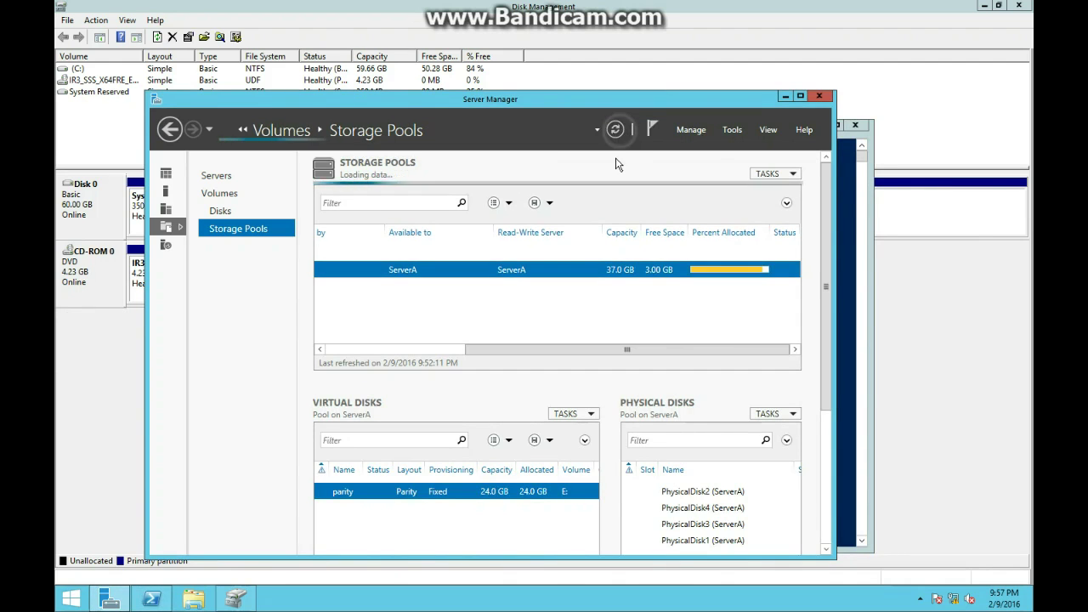
{"action": "left_click", "coordinate": [845, 220]}
{"action": "left_click_drag", "start_coordinate": [614, 136], "coordinate": [735, 141]}
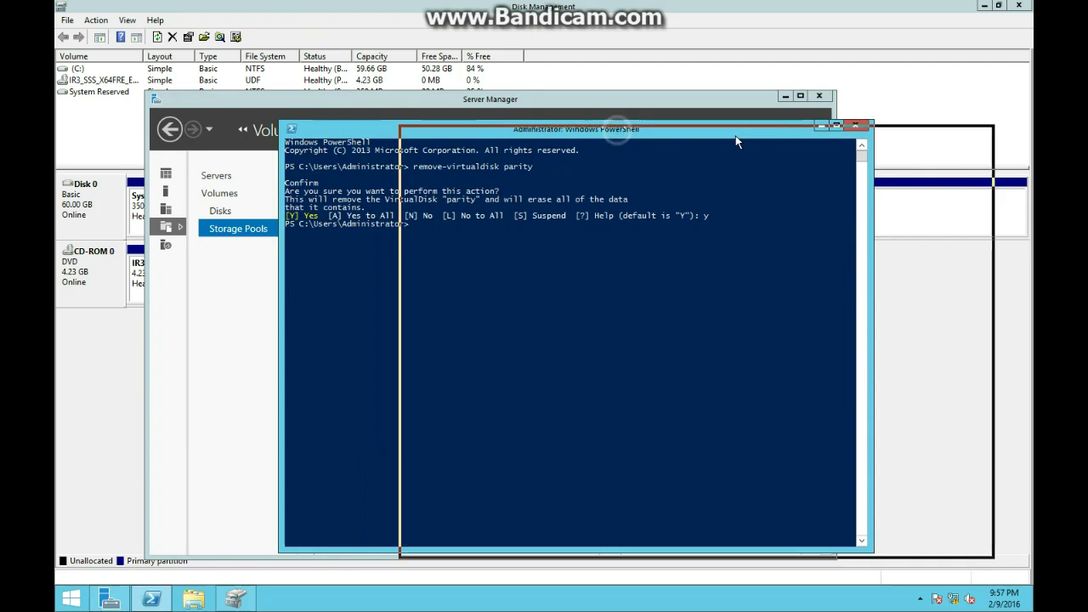
{"action": "left_click", "coordinate": [389, 406]}
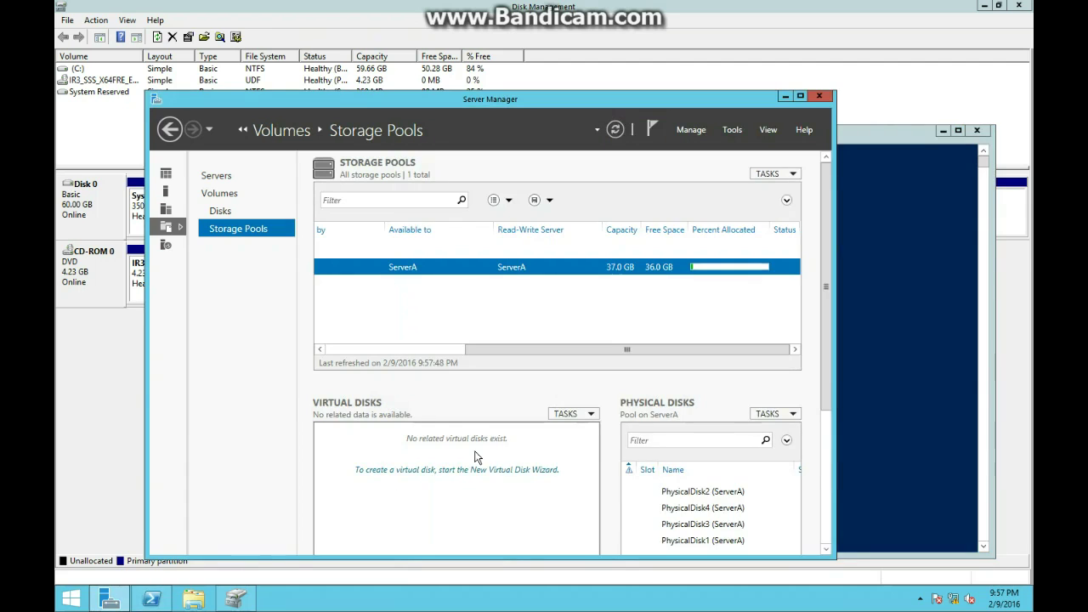
Switch to Windows PowerShell and delete the storage pool with remove-storagepool pool, answering Yes to the confirmation
{"action": "left_click", "coordinate": [861, 330]}
{"action": "left_click", "coordinate": [645, 245]}
{"action": "type", "text": "virtual"}
{"action": "key", "text": "BackSpace"}
{"action": "key", "text": "BackSpace"}
{"action": "key", "text": "BackSpace"}
{"action": "key", "text": "BackSpace"}
{"action": "key", "text": "BackSpace"}
{"action": "key", "text": "BackSpace"}
{"action": "key", "text": "BackSpace"}
{"action": "type", "text": "remove-stora"}
{"action": "type", "text": "gepool poo"}
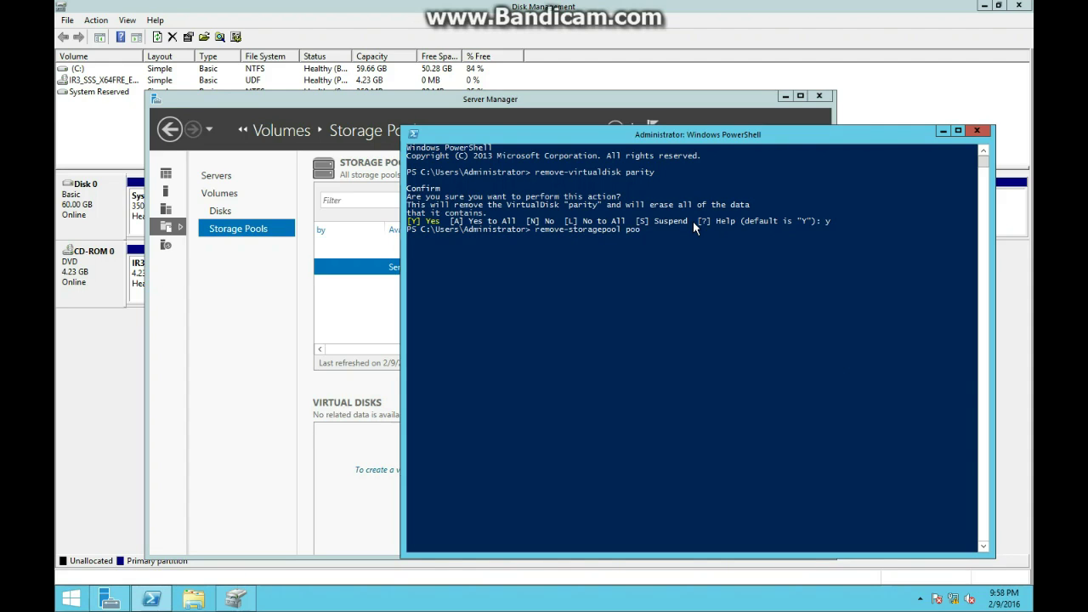
{"action": "type", "text": "l"}
{"action": "key", "text": "Return"}
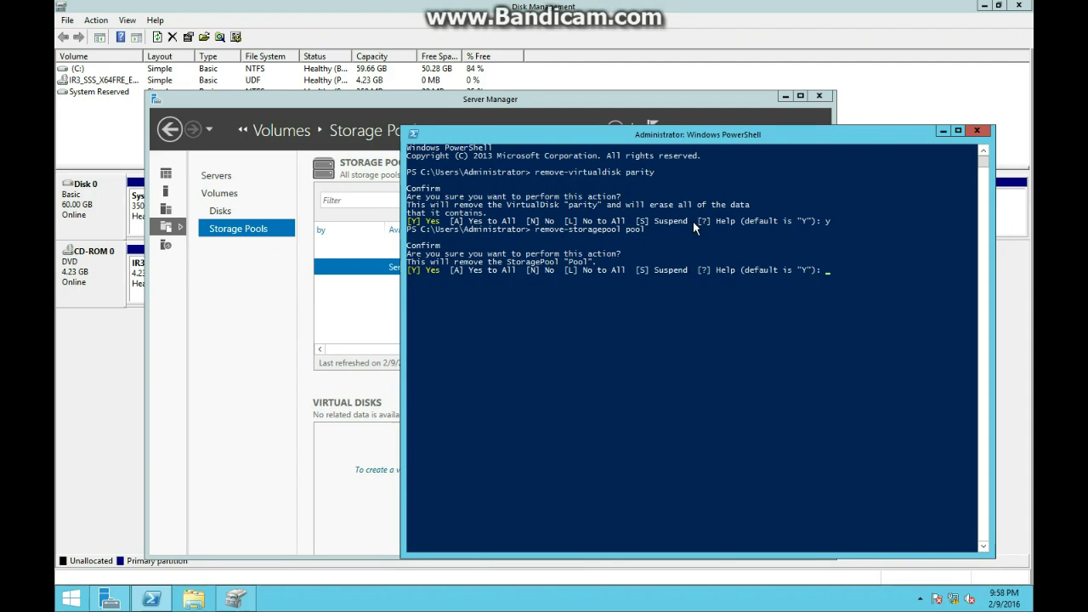
{"action": "type", "text": "y"}
{"action": "key", "text": "Return"}
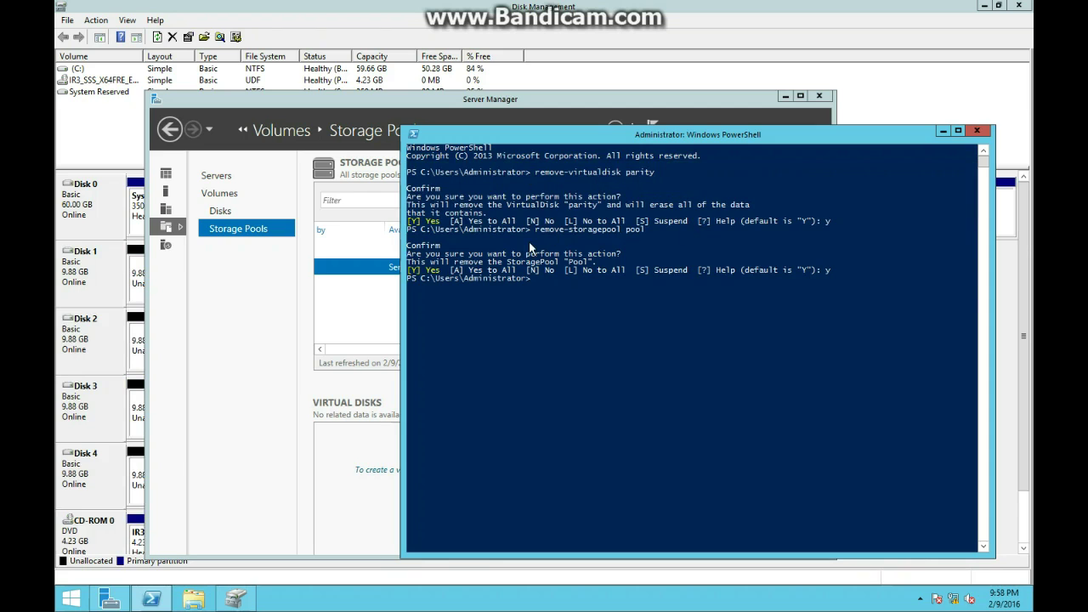
Switch to Server Manager and refresh Storage Pools to check whether the deleted pool is still listed
{"action": "left_click", "coordinate": [363, 322]}
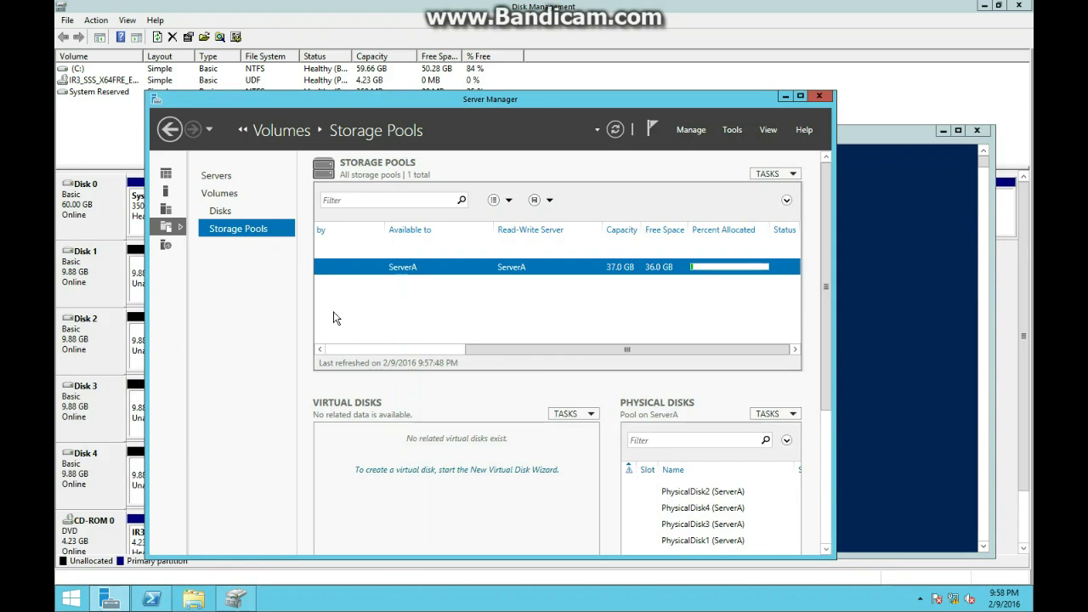
{"action": "left_click", "coordinate": [614, 129]}
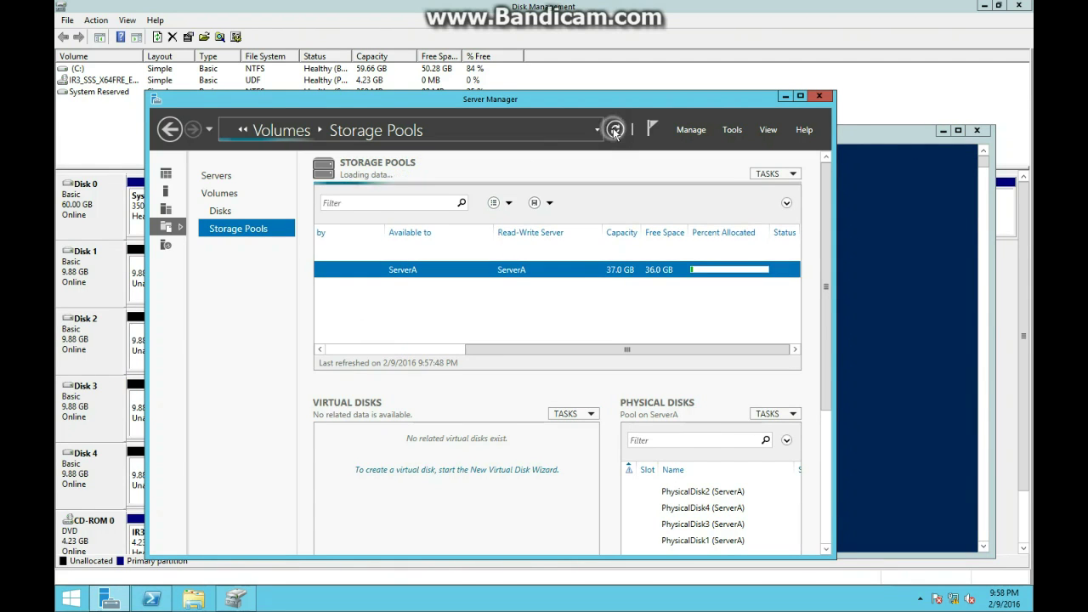
{"action": "left_click_drag", "start_coordinate": [535, 348], "coordinate": [455, 340]}
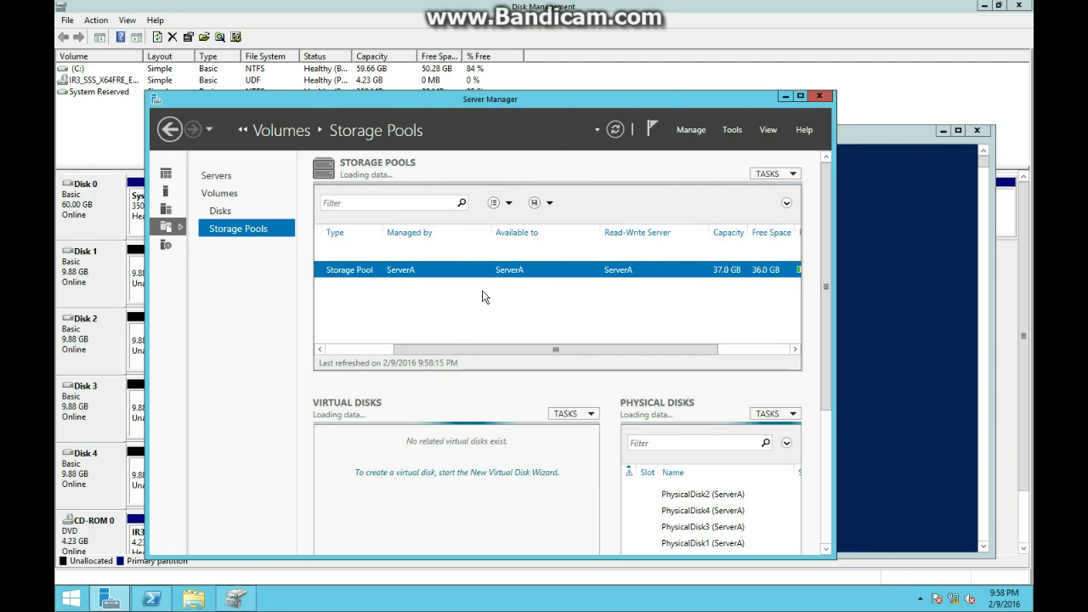